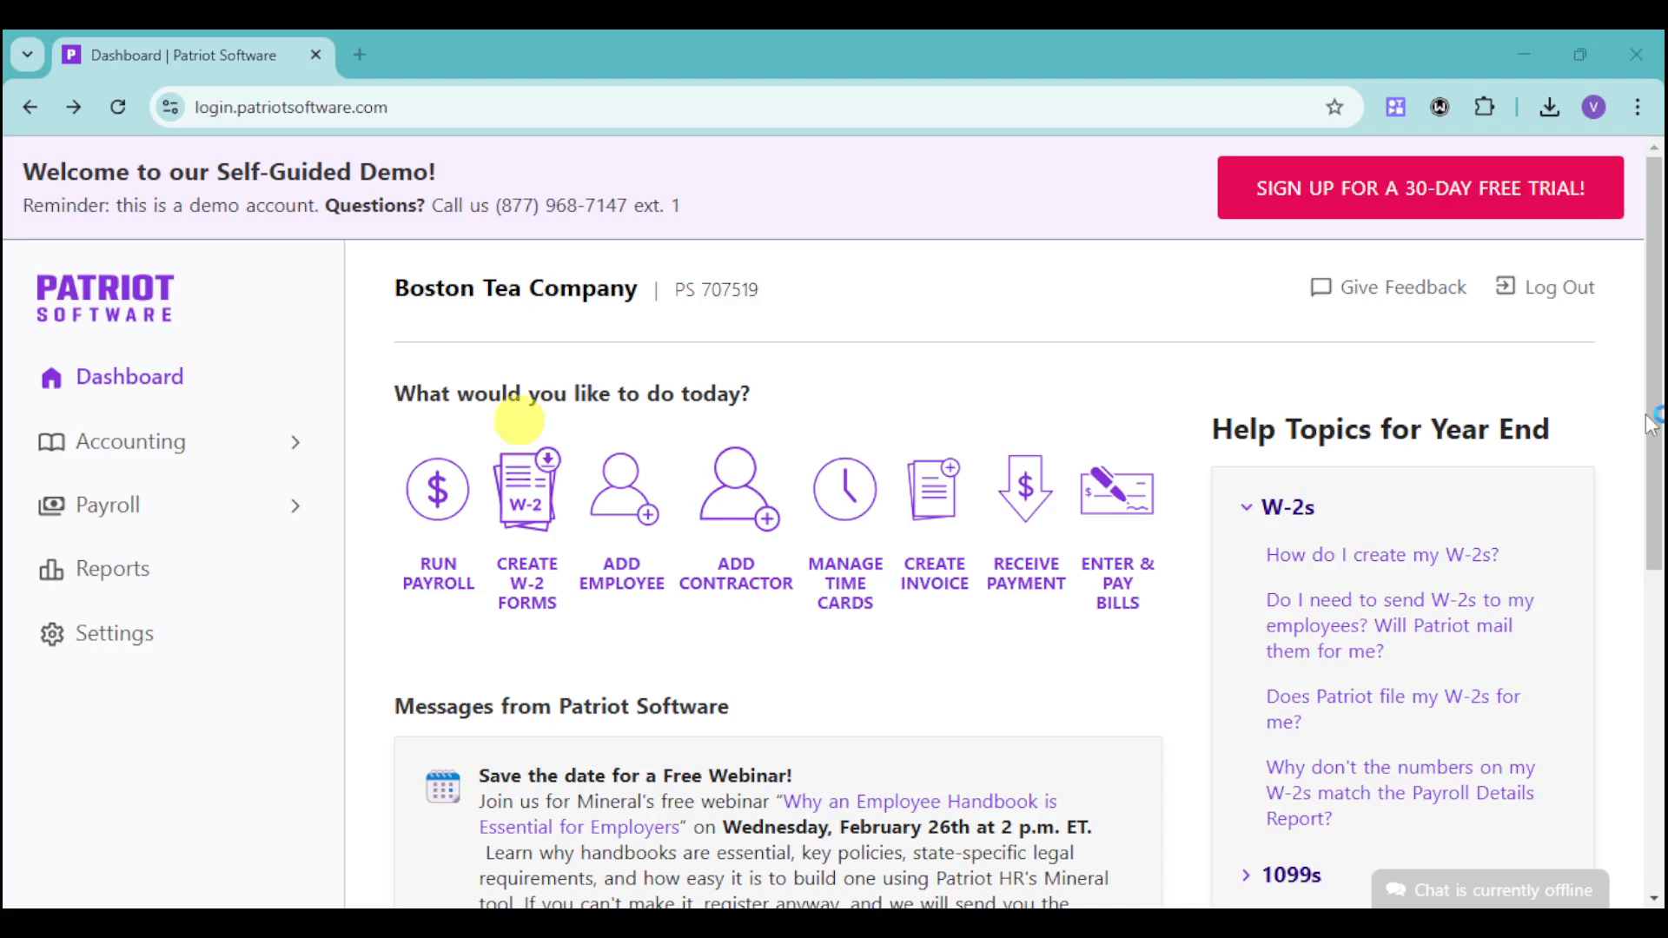
# - Look over the dashboard's task shortcuts, company messages and year-end help topics
pyautogui.scroll(-1, 766, 606)
pyautogui.scroll(1, 769, 606)
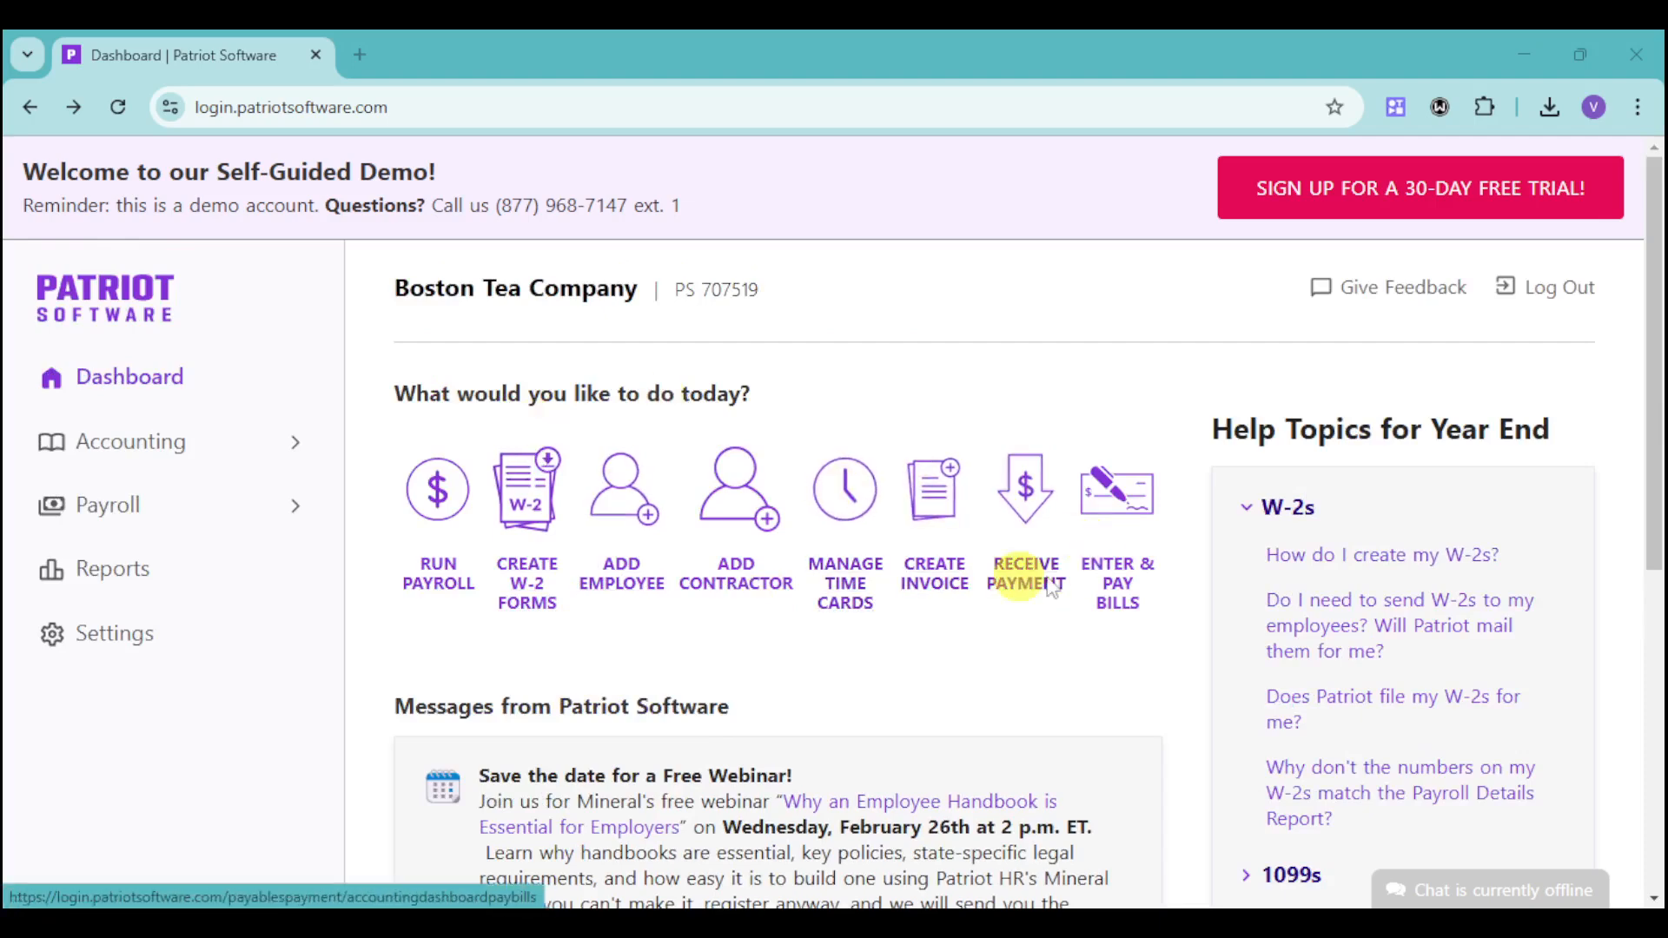
pyautogui.scroll(-3, 937, 693)
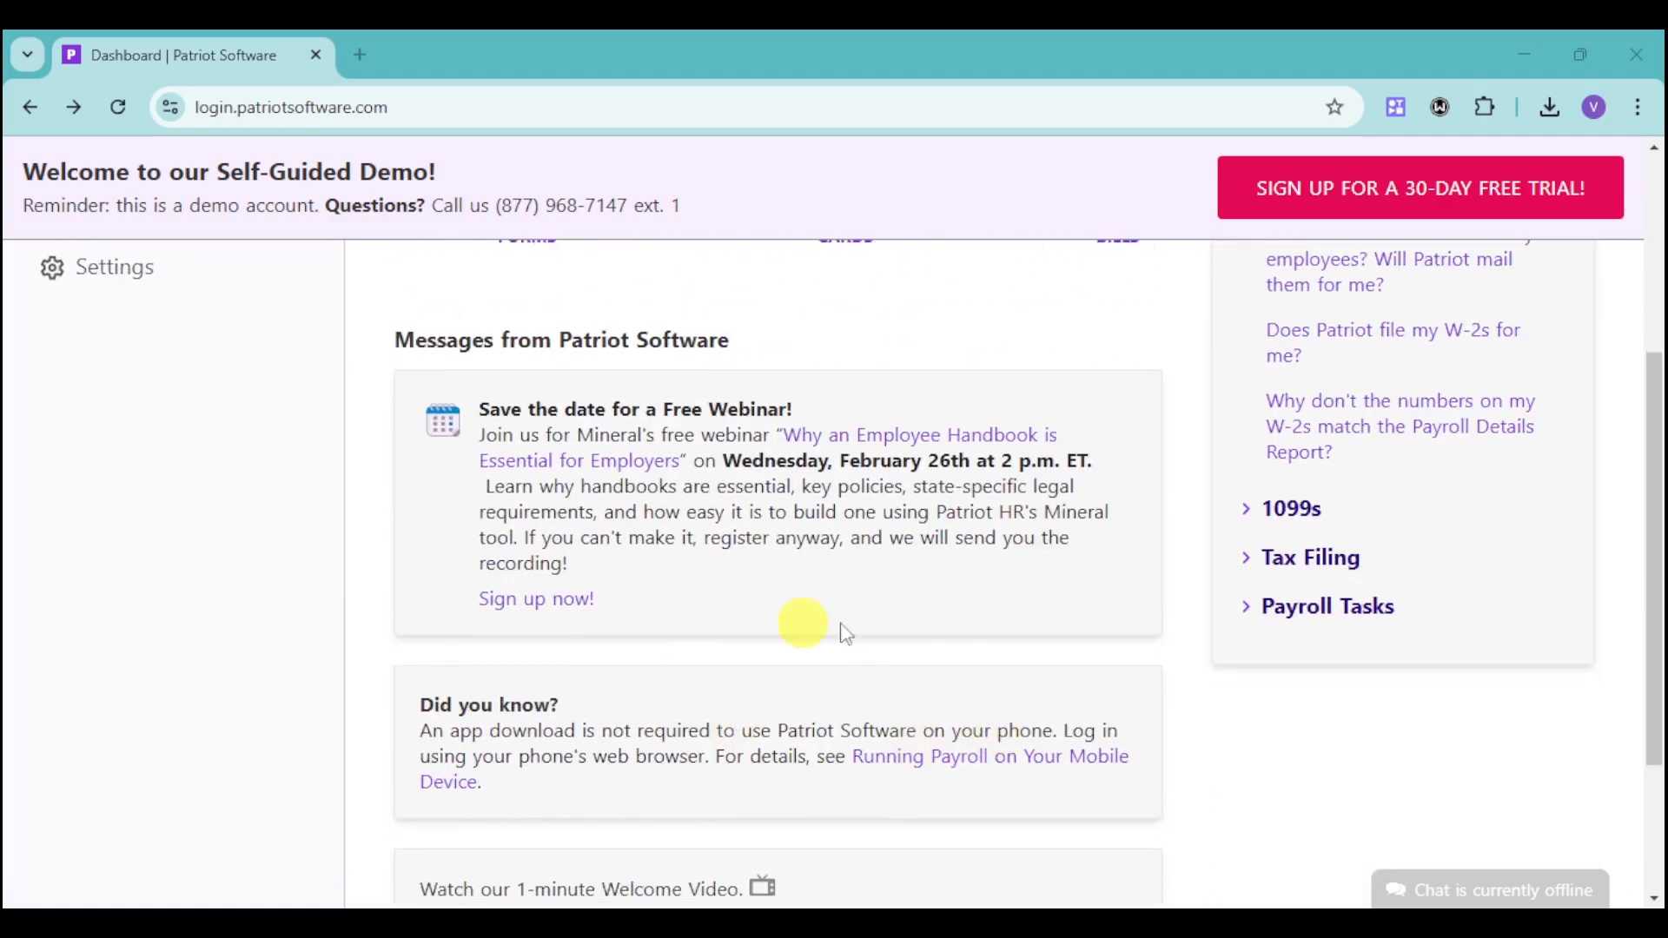
pyautogui.scroll(-2, 843, 632)
pyautogui.scroll(5, 862, 654)
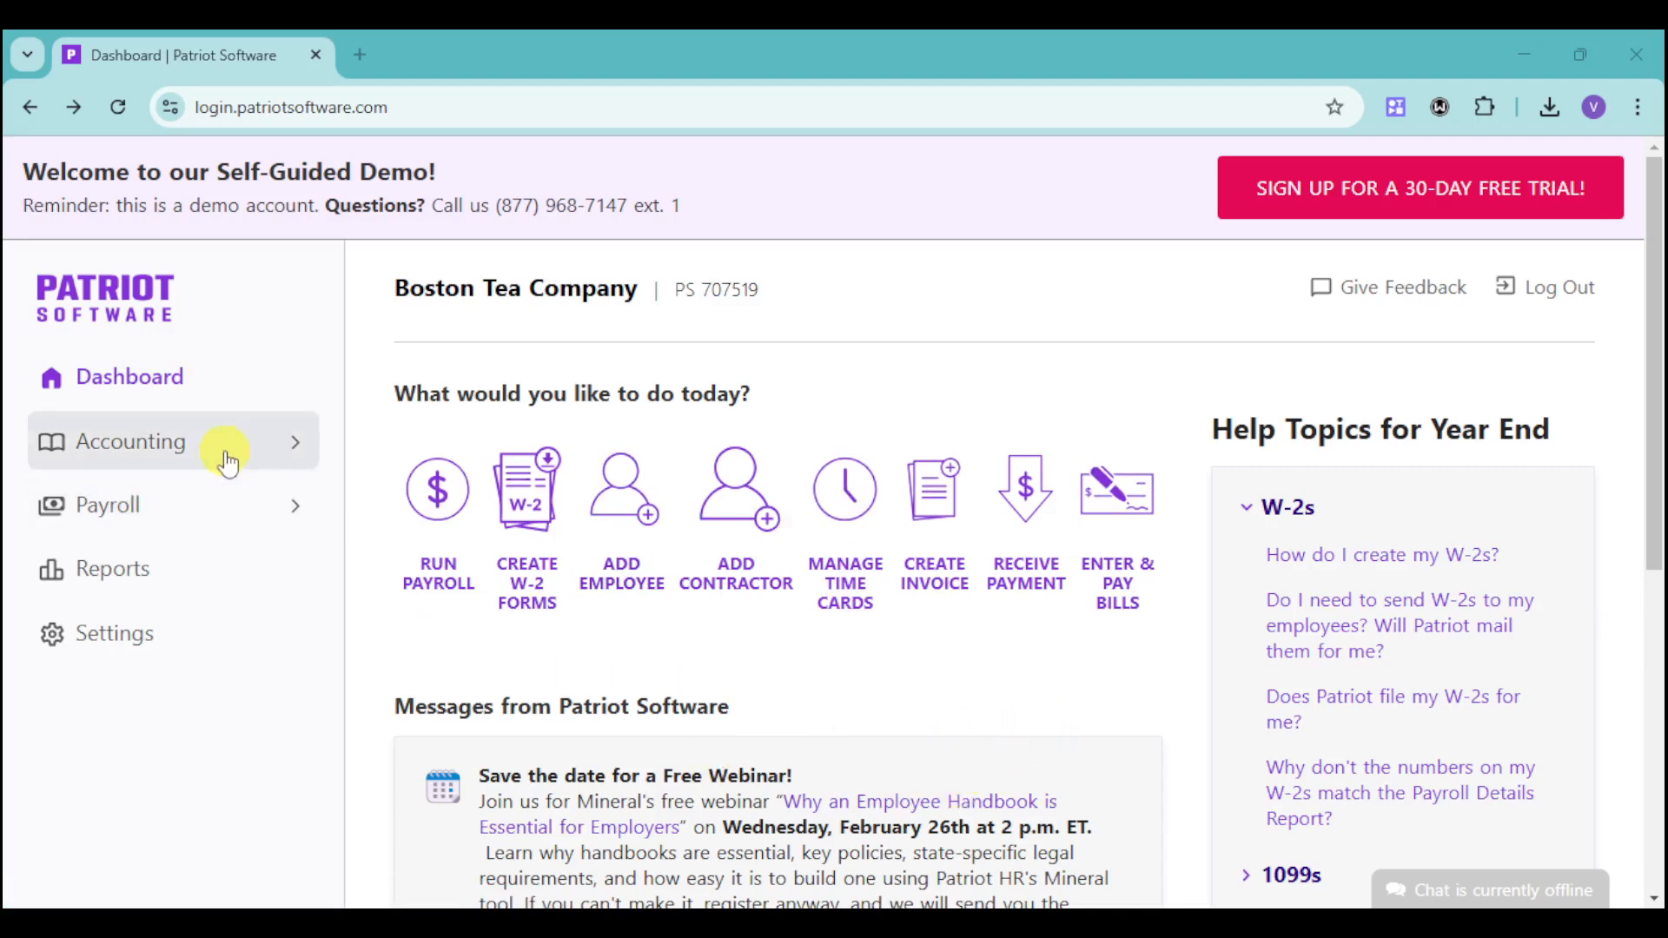
# - Open the General Ledger report in the accounting section
pyautogui.click(296, 449)
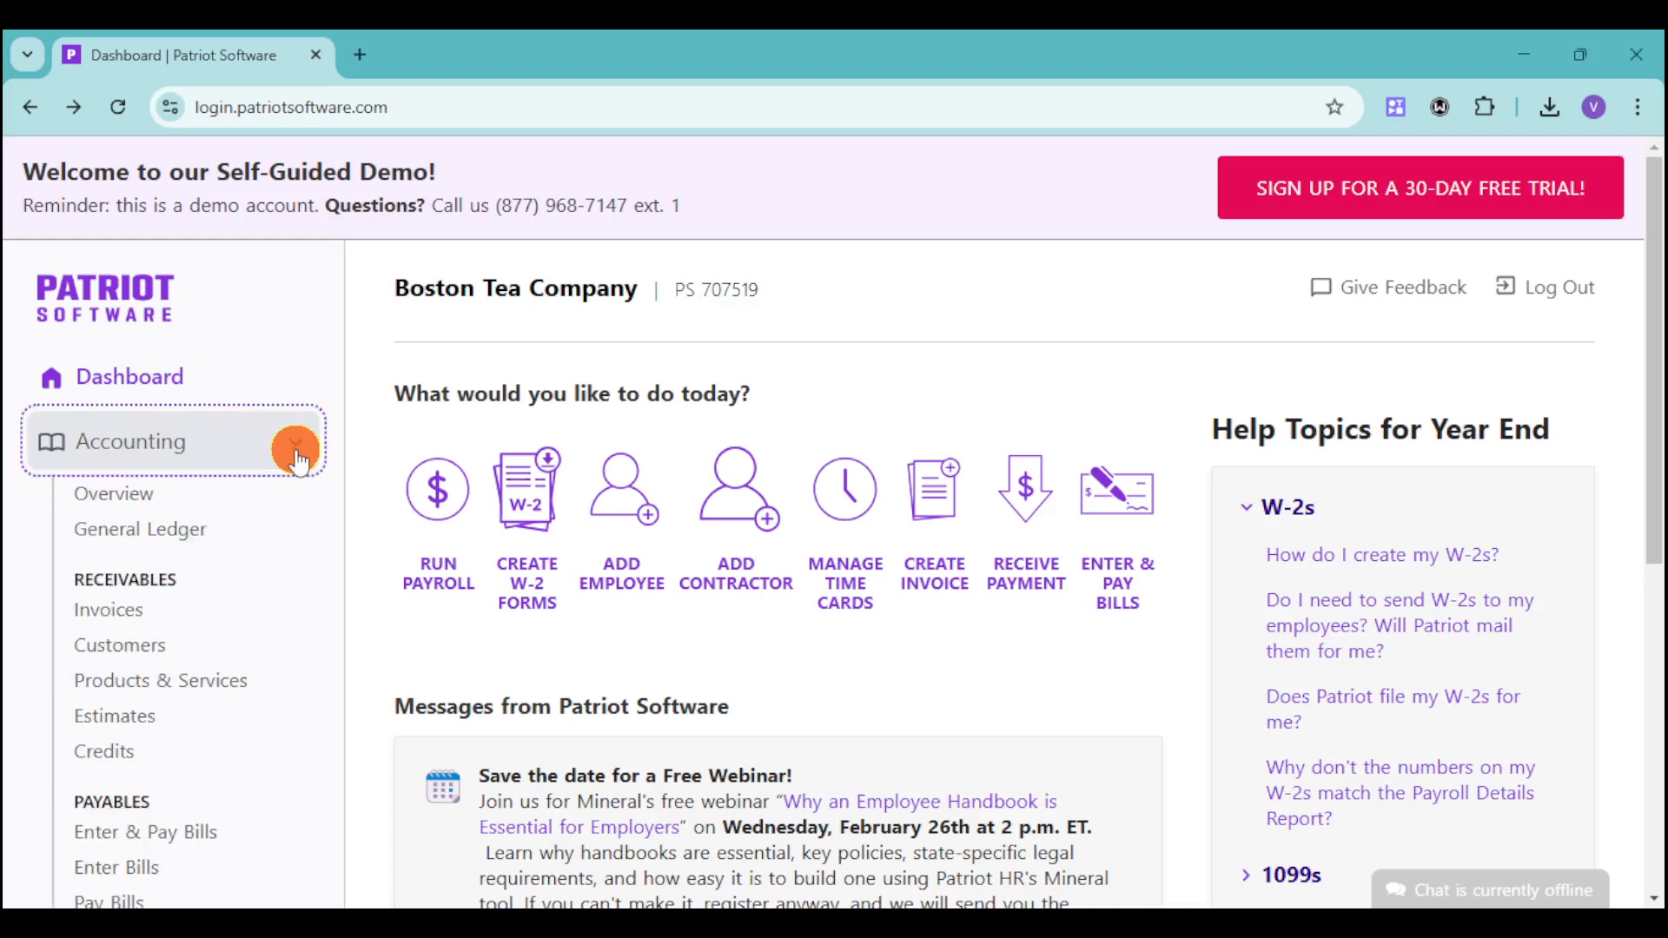
pyautogui.scroll(-2, 213, 521)
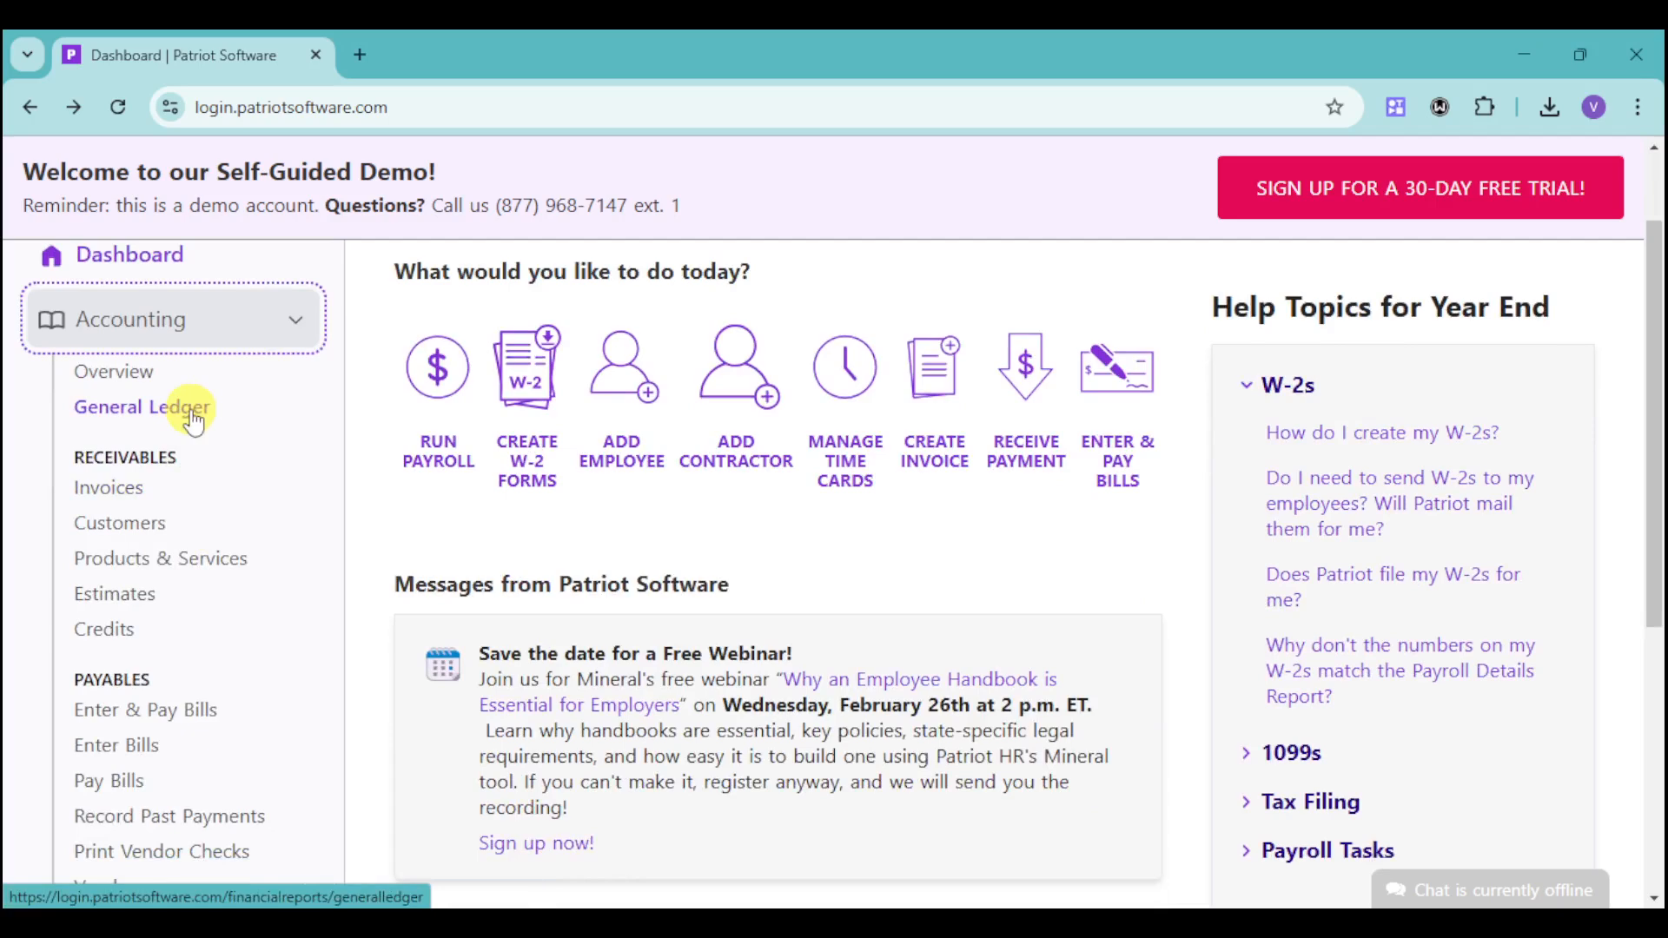
pyautogui.click(193, 423)
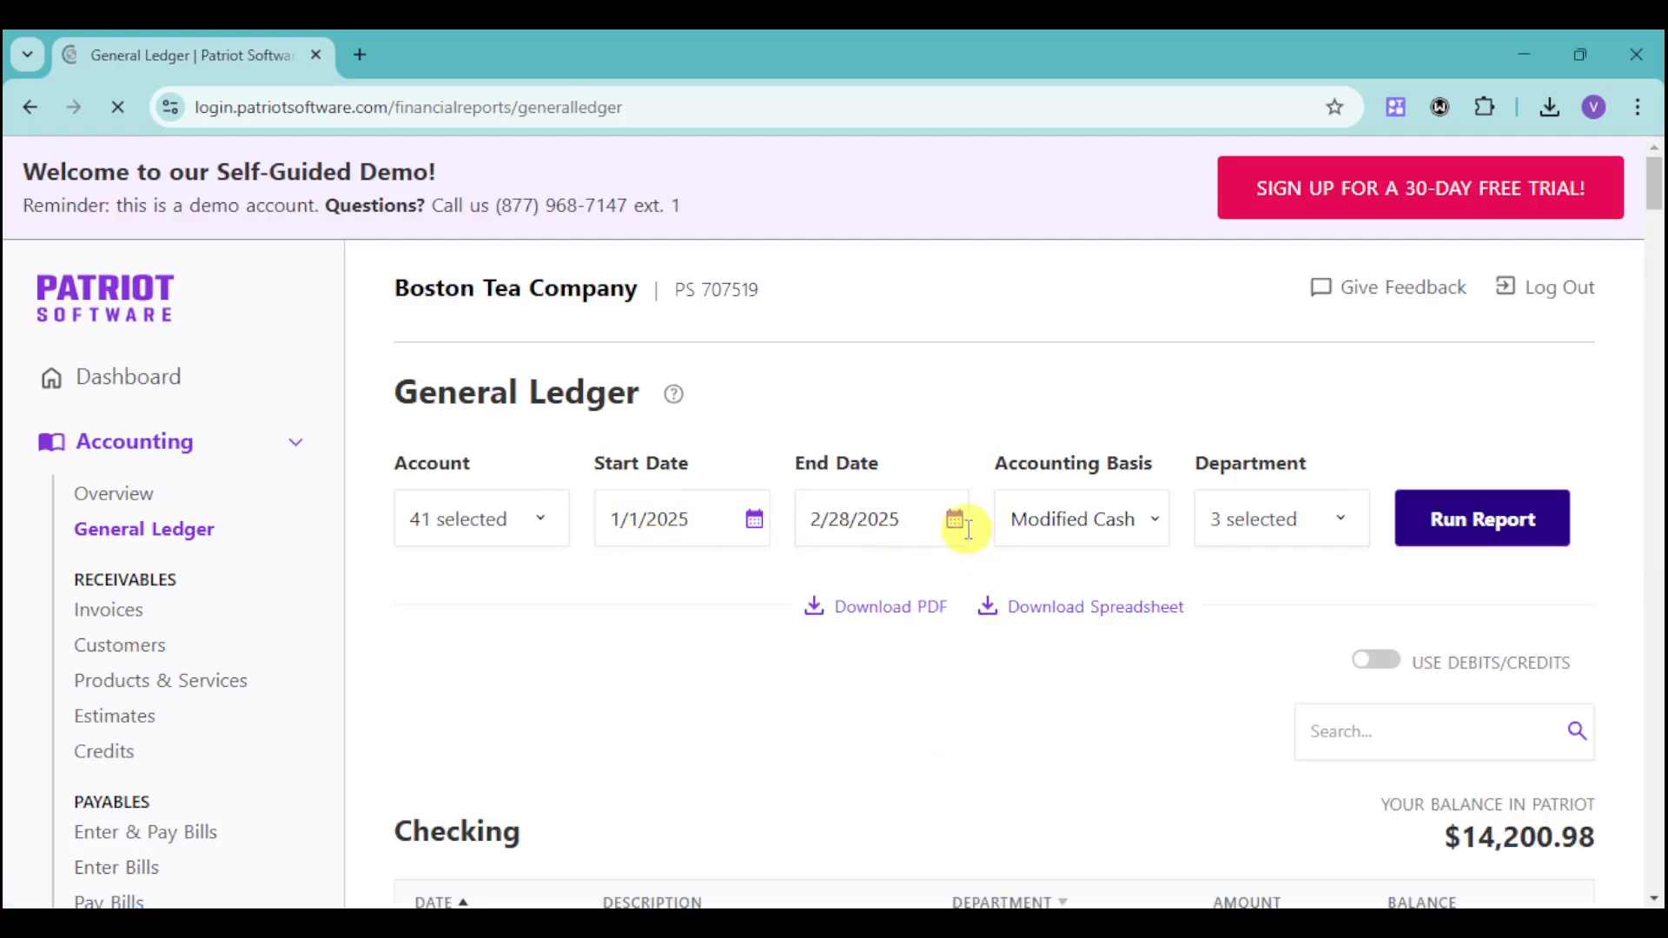
# - View the accounting basis and department filter options of the General Ledger without changing them
pyautogui.click(1154, 532)
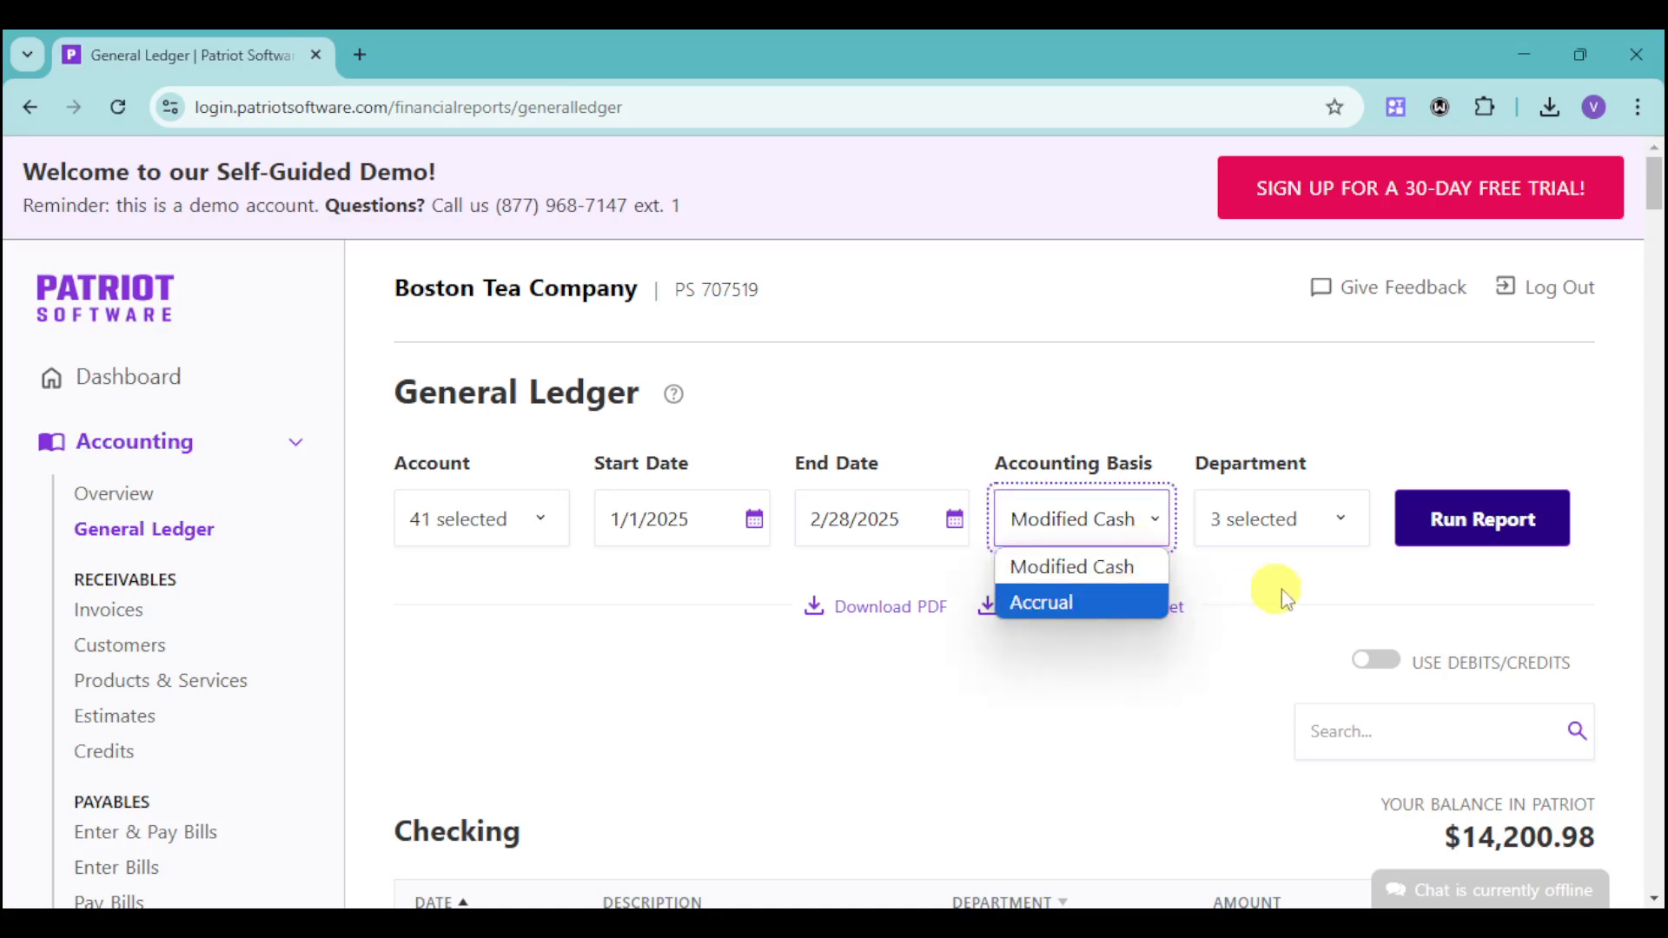
pyautogui.click(1329, 518)
pyautogui.click(1341, 518)
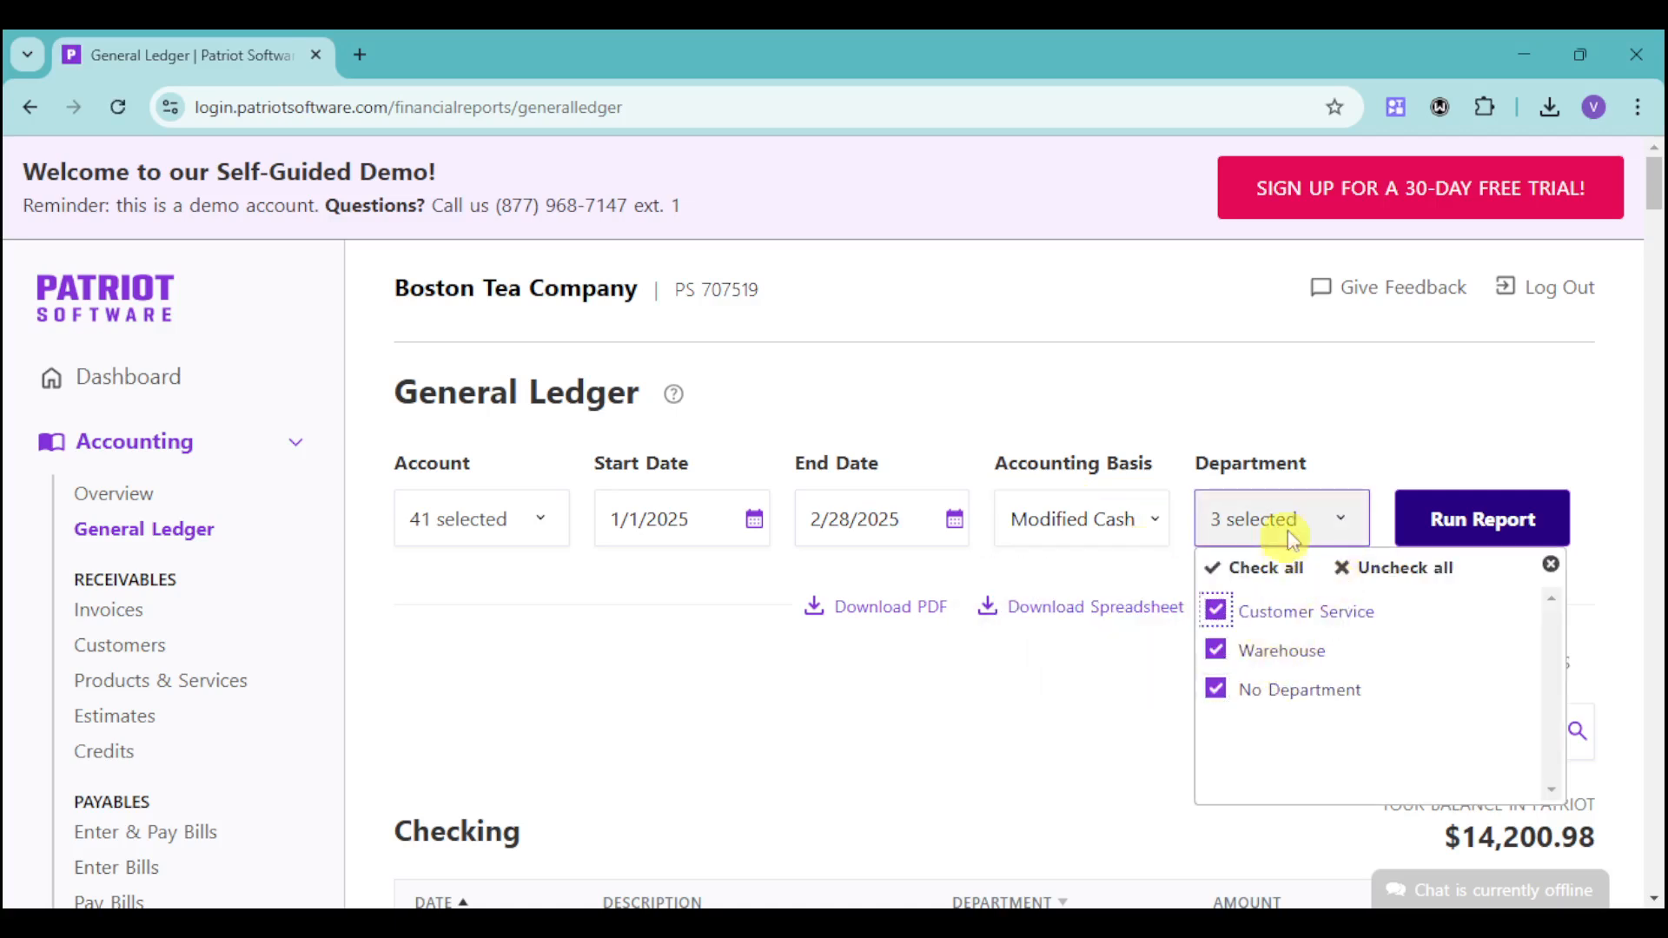
pyautogui.click(1359, 382)
# - Review the General Ledger transactions from the Checking account down through Sales Tax Collected
pyautogui.scroll(-4, 1031, 658)
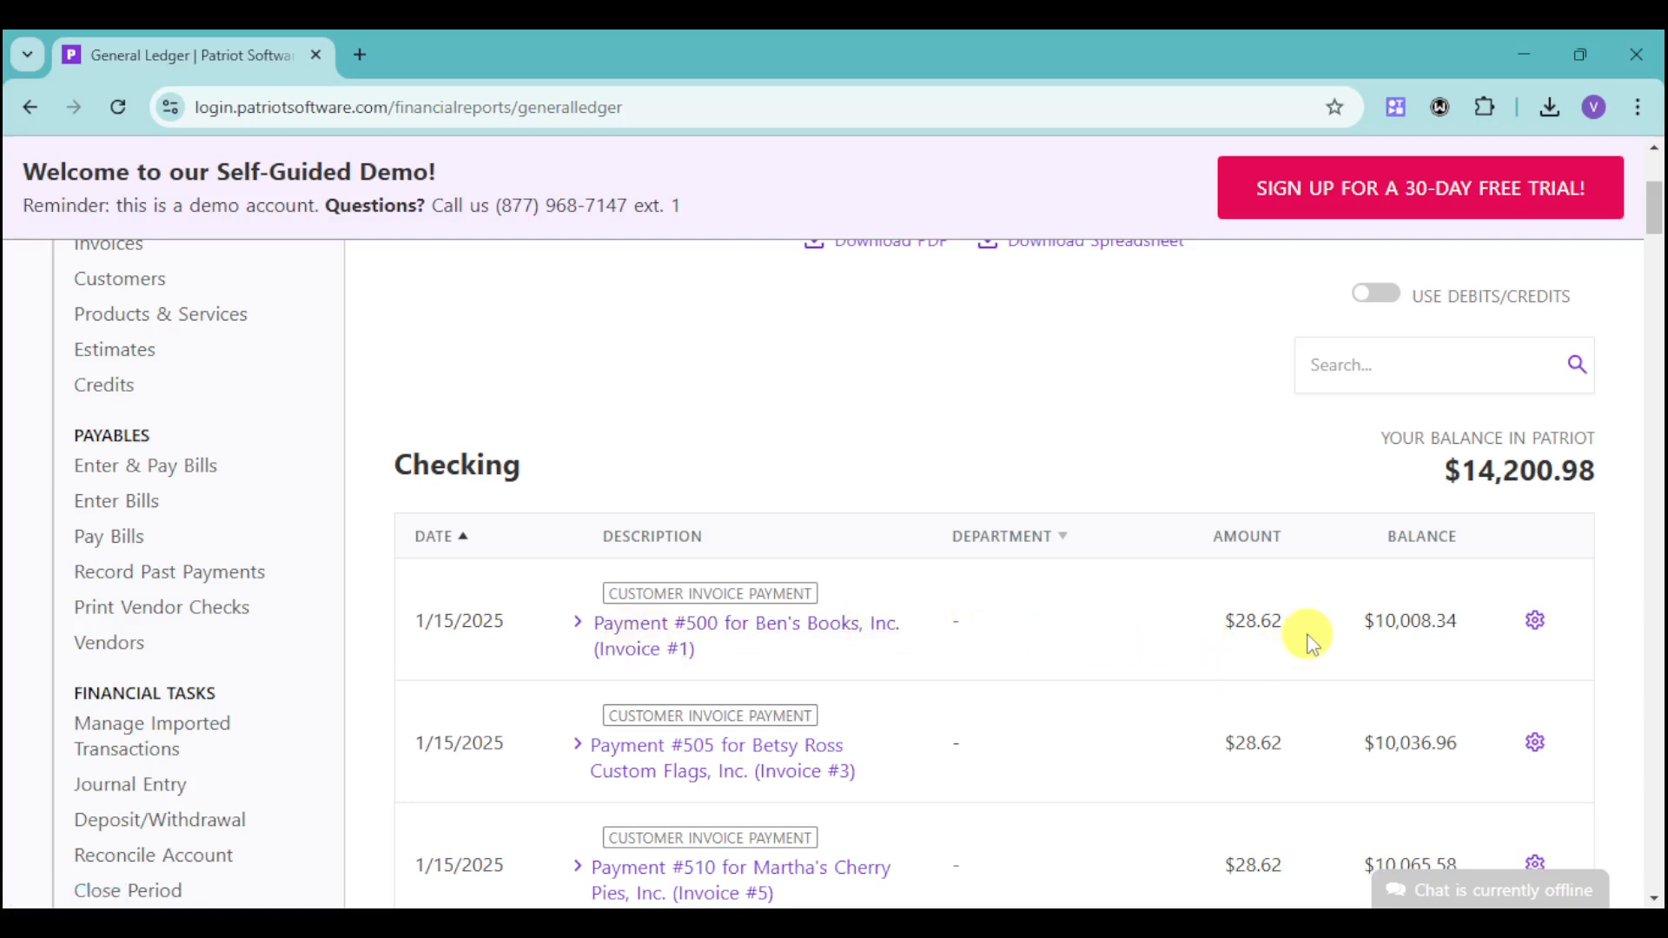
pyautogui.scroll(-4, 1477, 608)
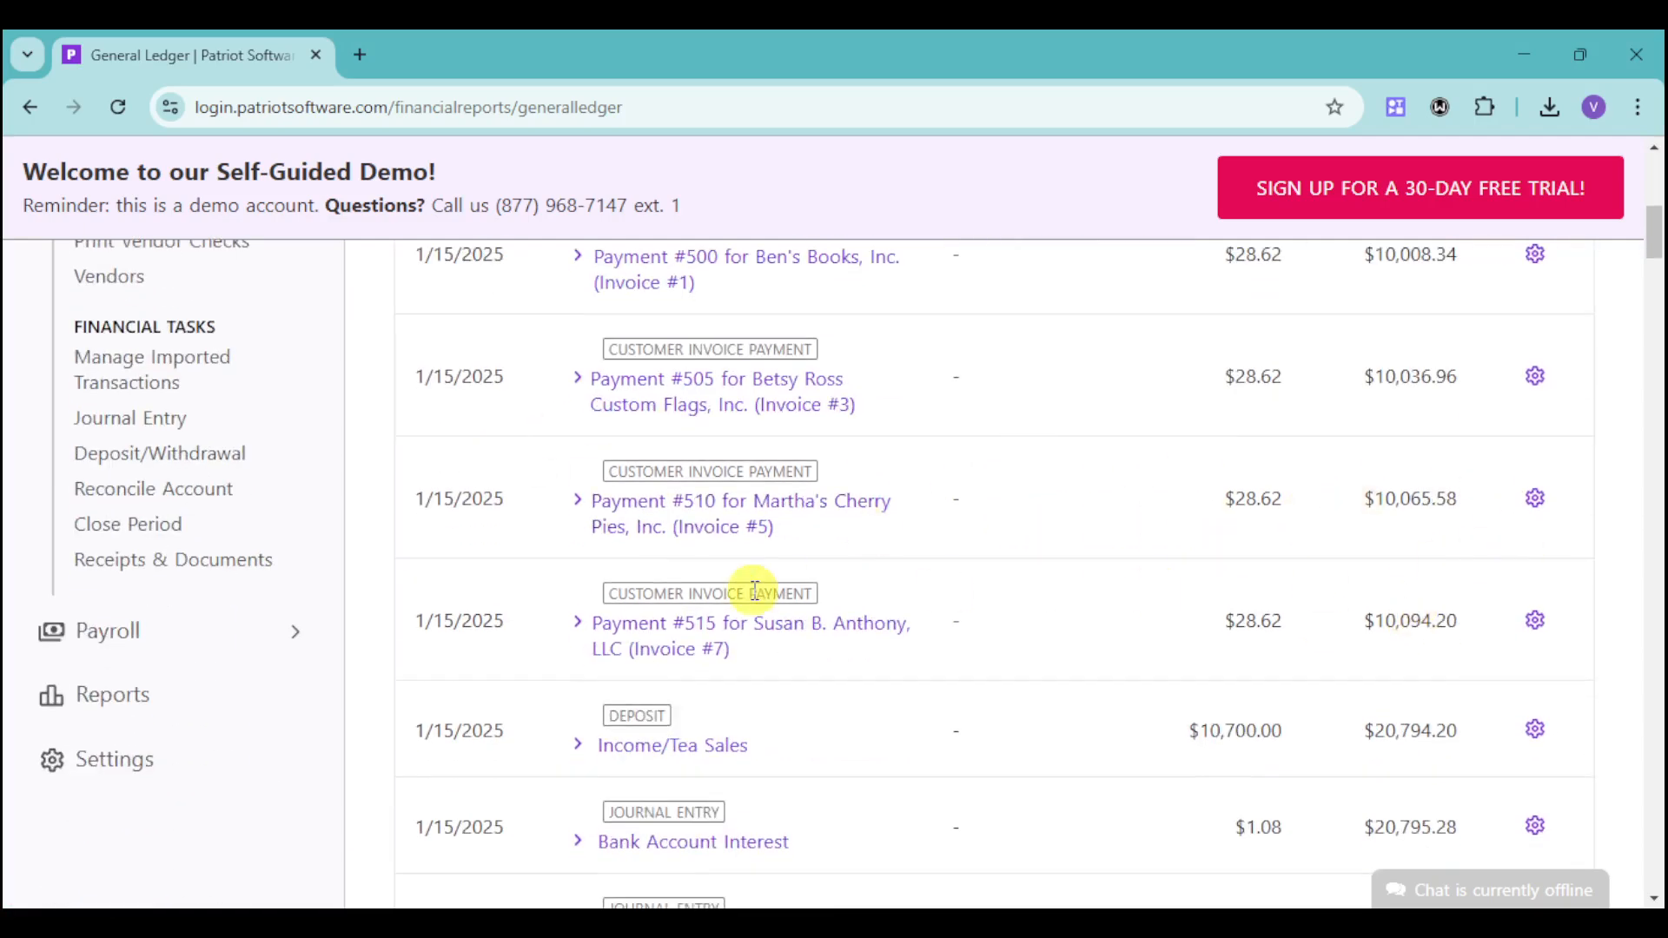
pyautogui.scroll(-3, 539, 647)
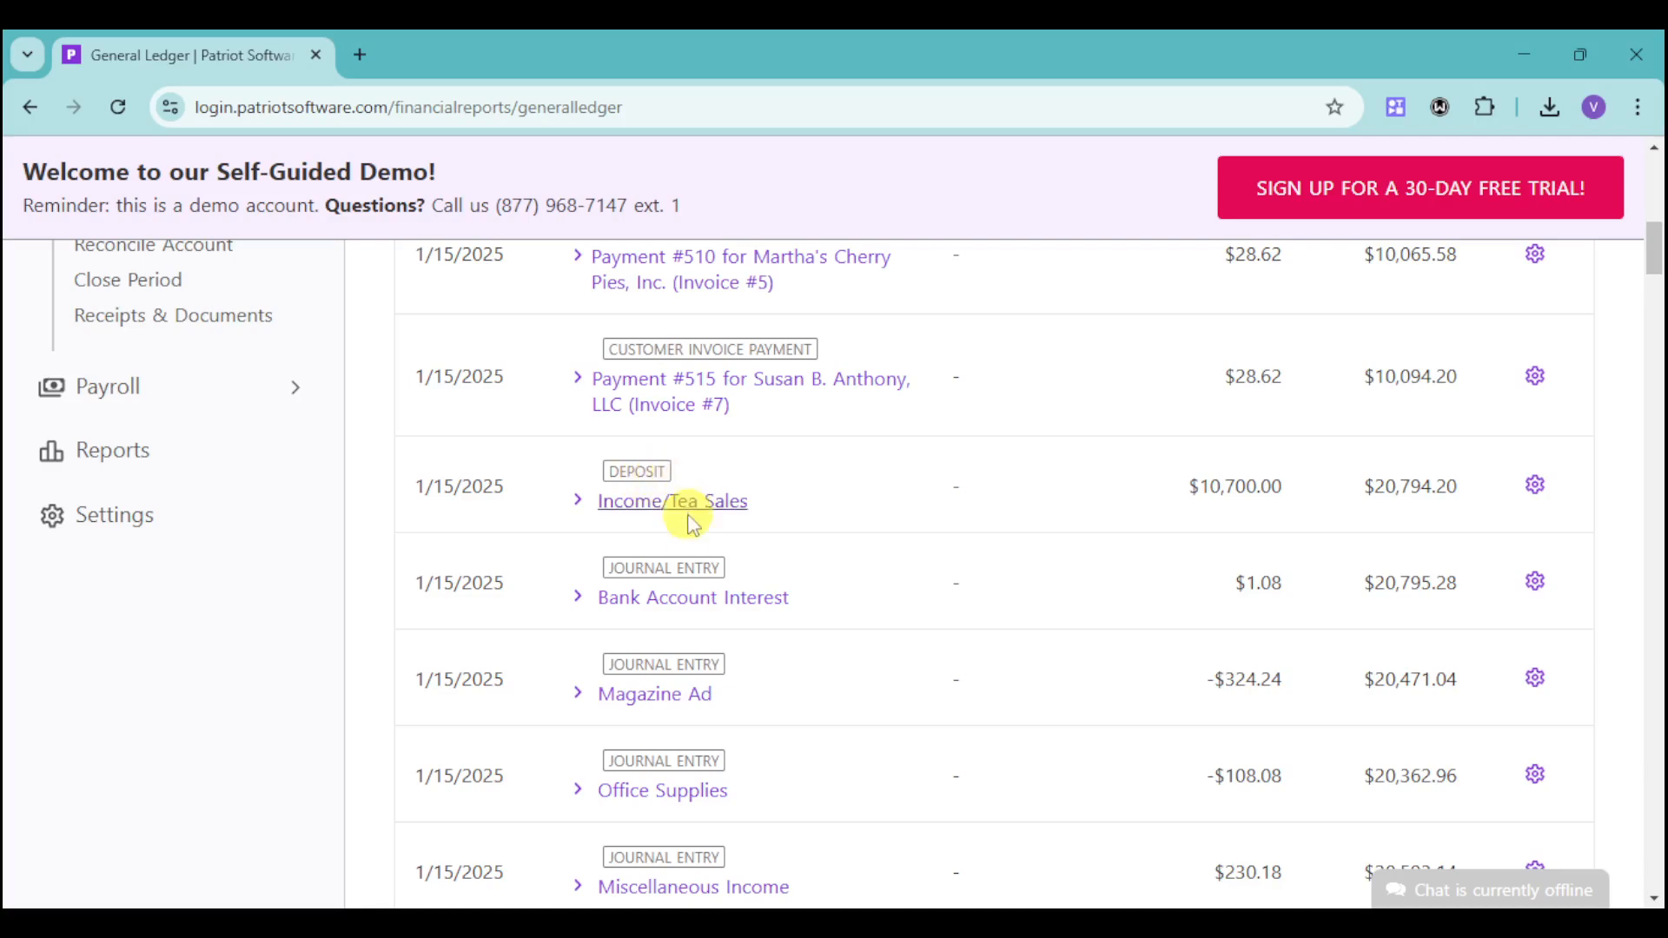
pyautogui.scroll(-4, 792, 608)
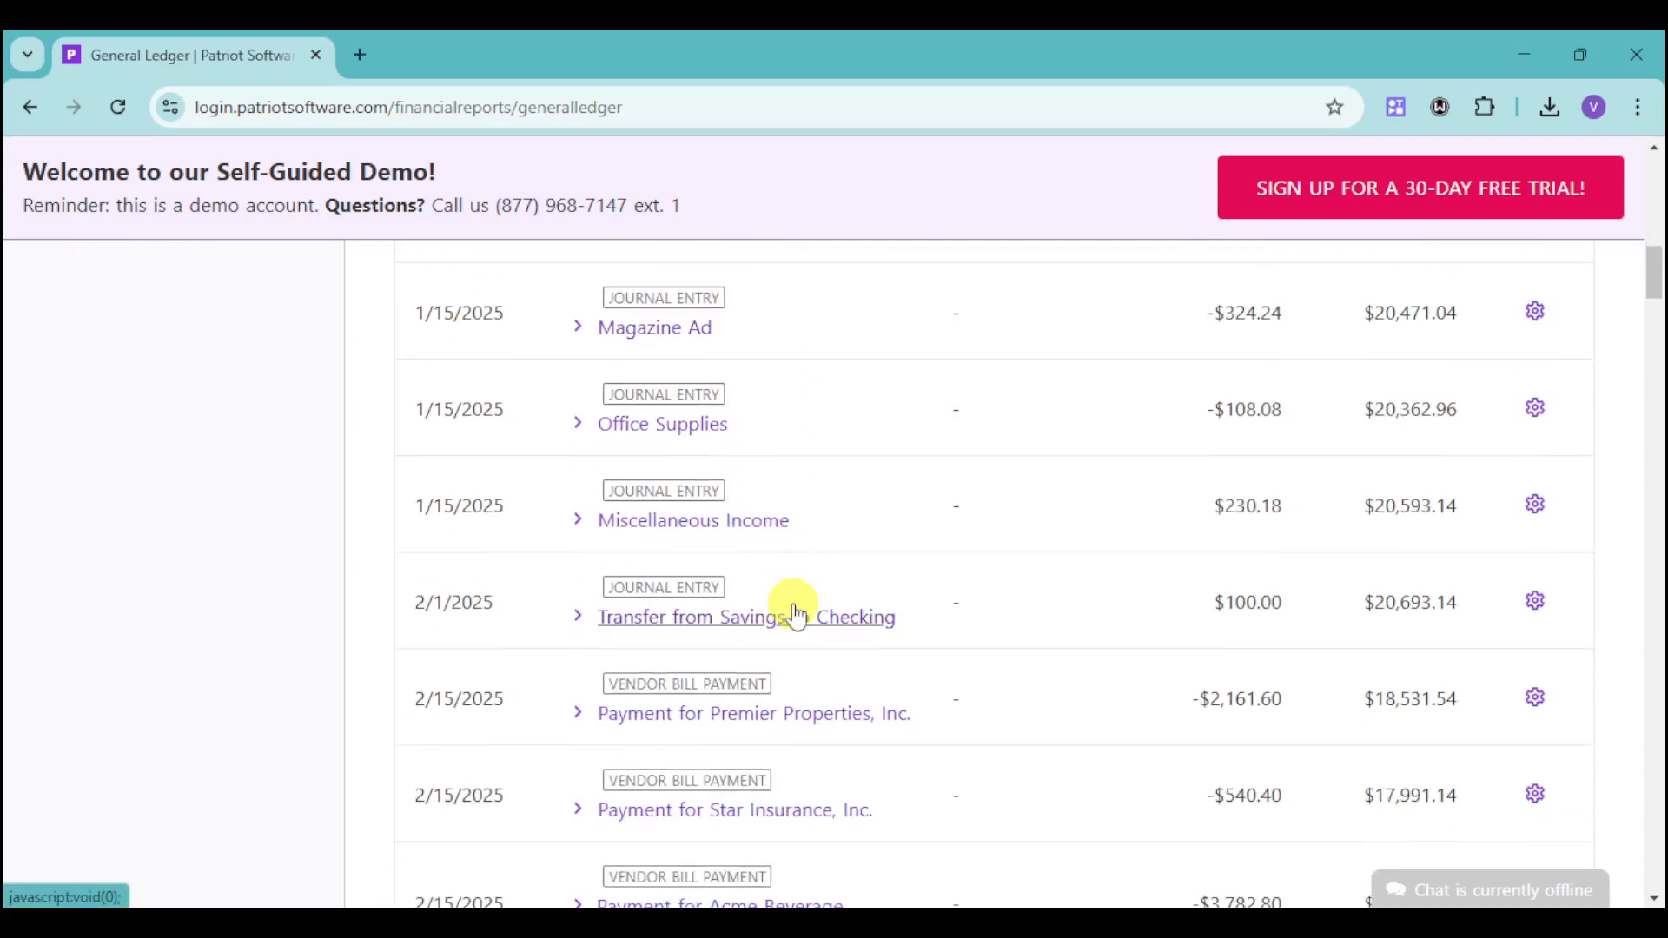
pyautogui.scroll(-5, 721, 625)
pyautogui.scroll(-3, 1165, 605)
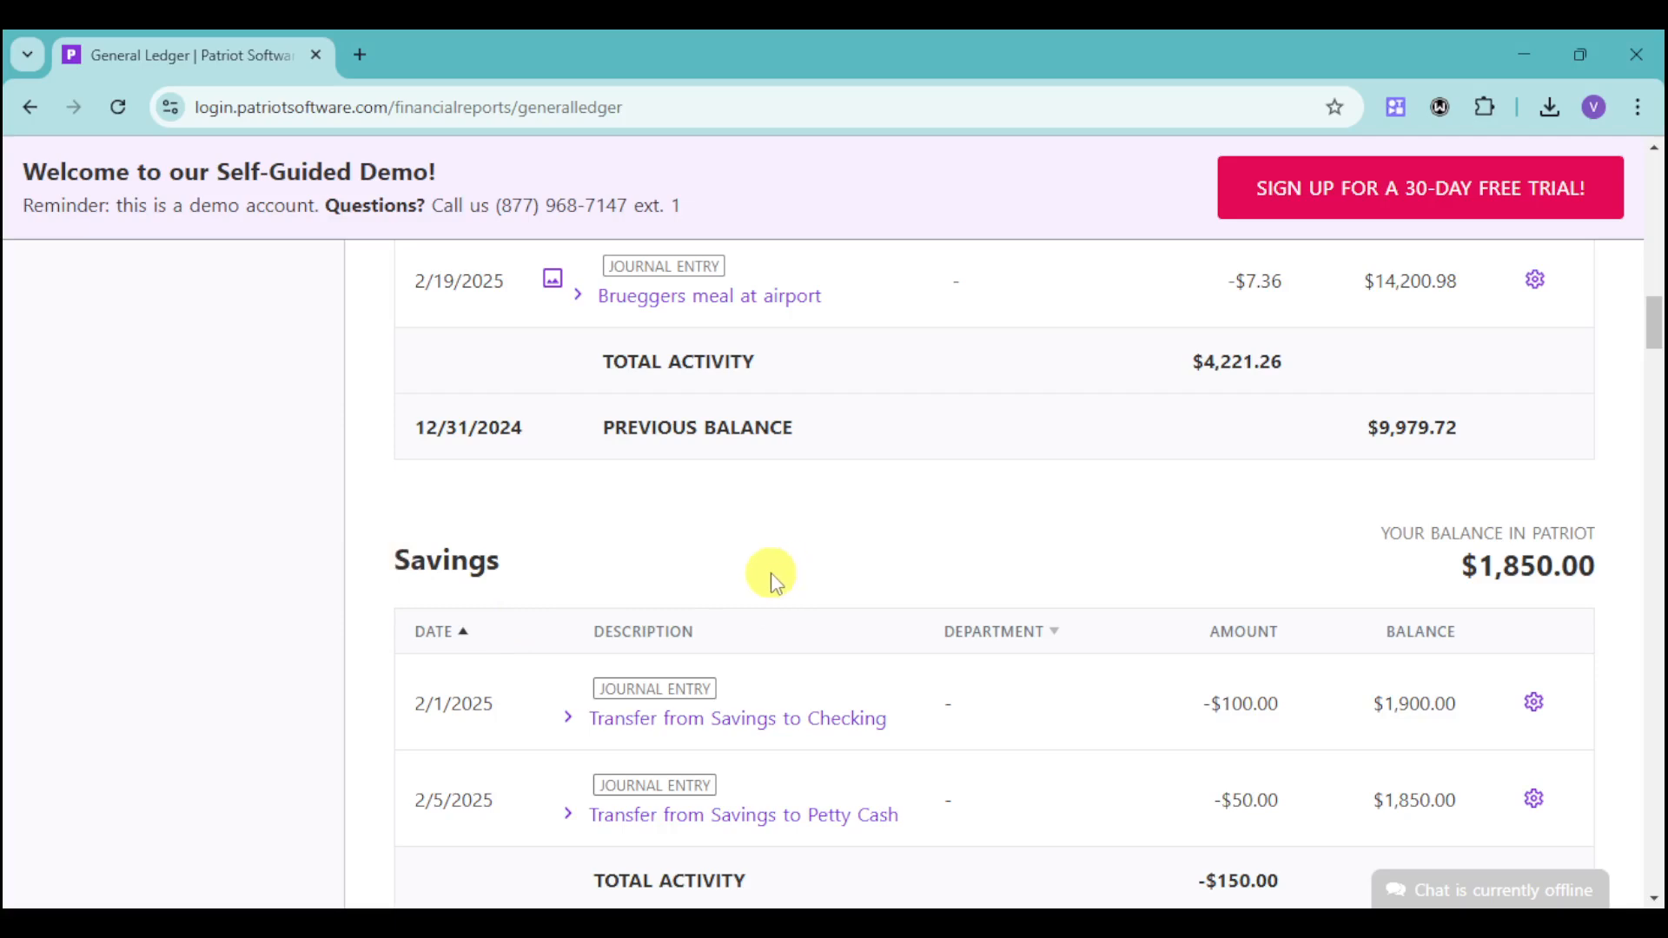
pyautogui.scroll(-12, 769, 572)
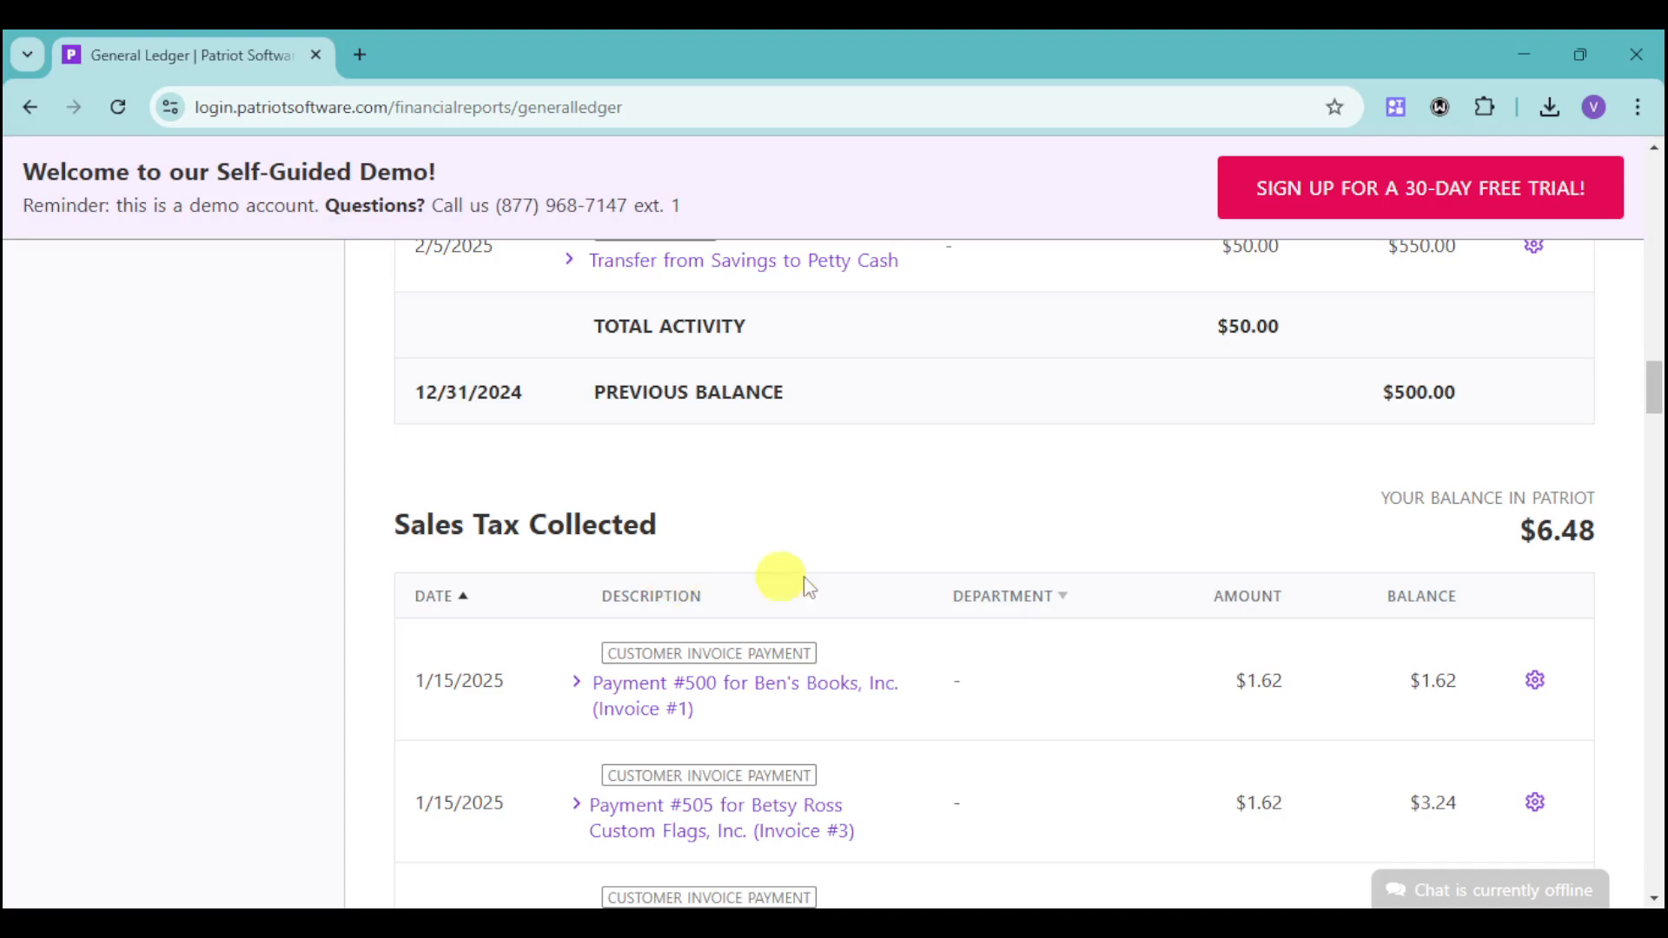
pyautogui.scroll(-4, 533, 596)
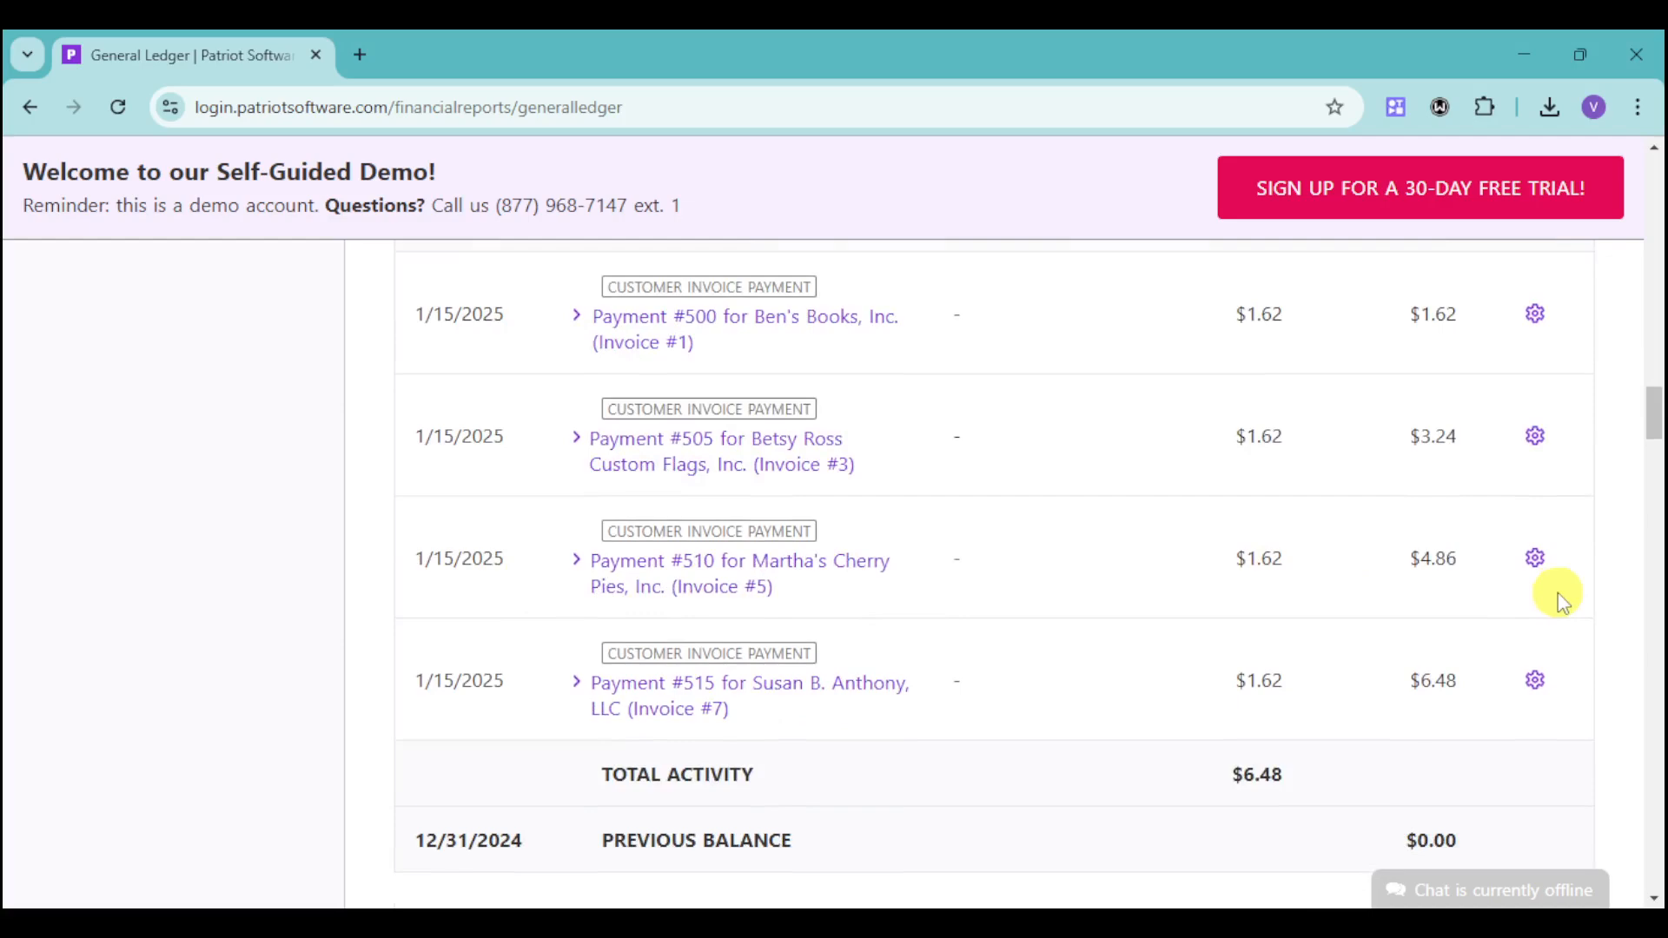
# - View the available actions for Payment #510 under Sales Tax Collected, and review the ledger accounts down to Misc. Income
pyautogui.click(1546, 563)
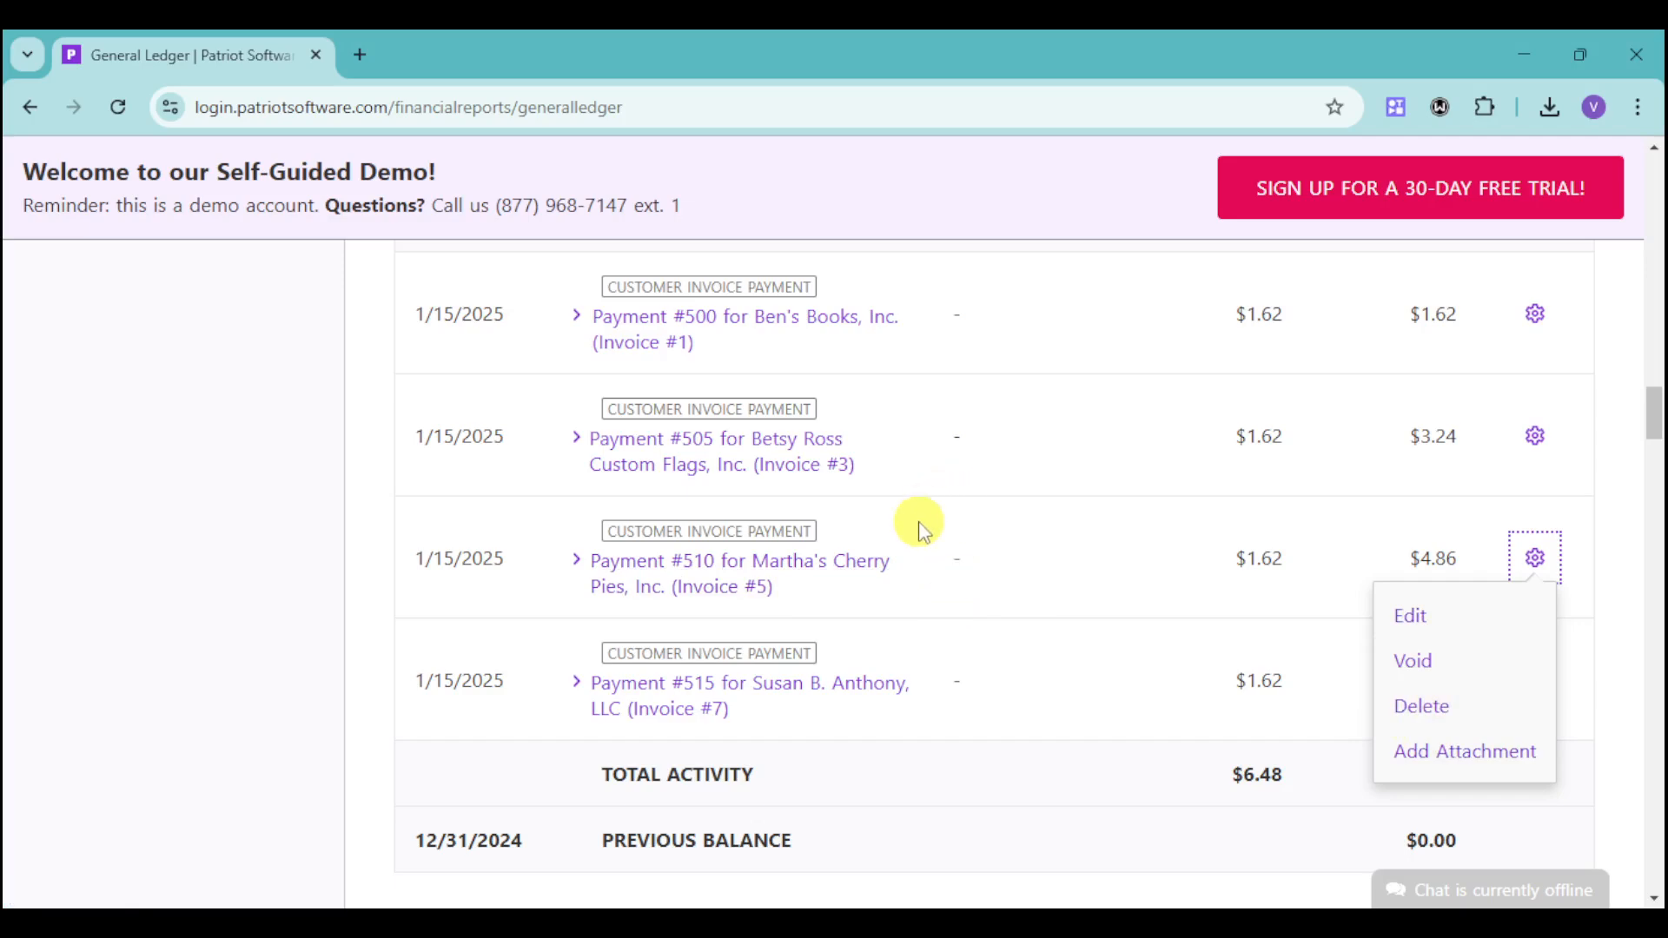
pyautogui.scroll(-7, 912, 525)
pyautogui.scroll(-8, 921, 525)
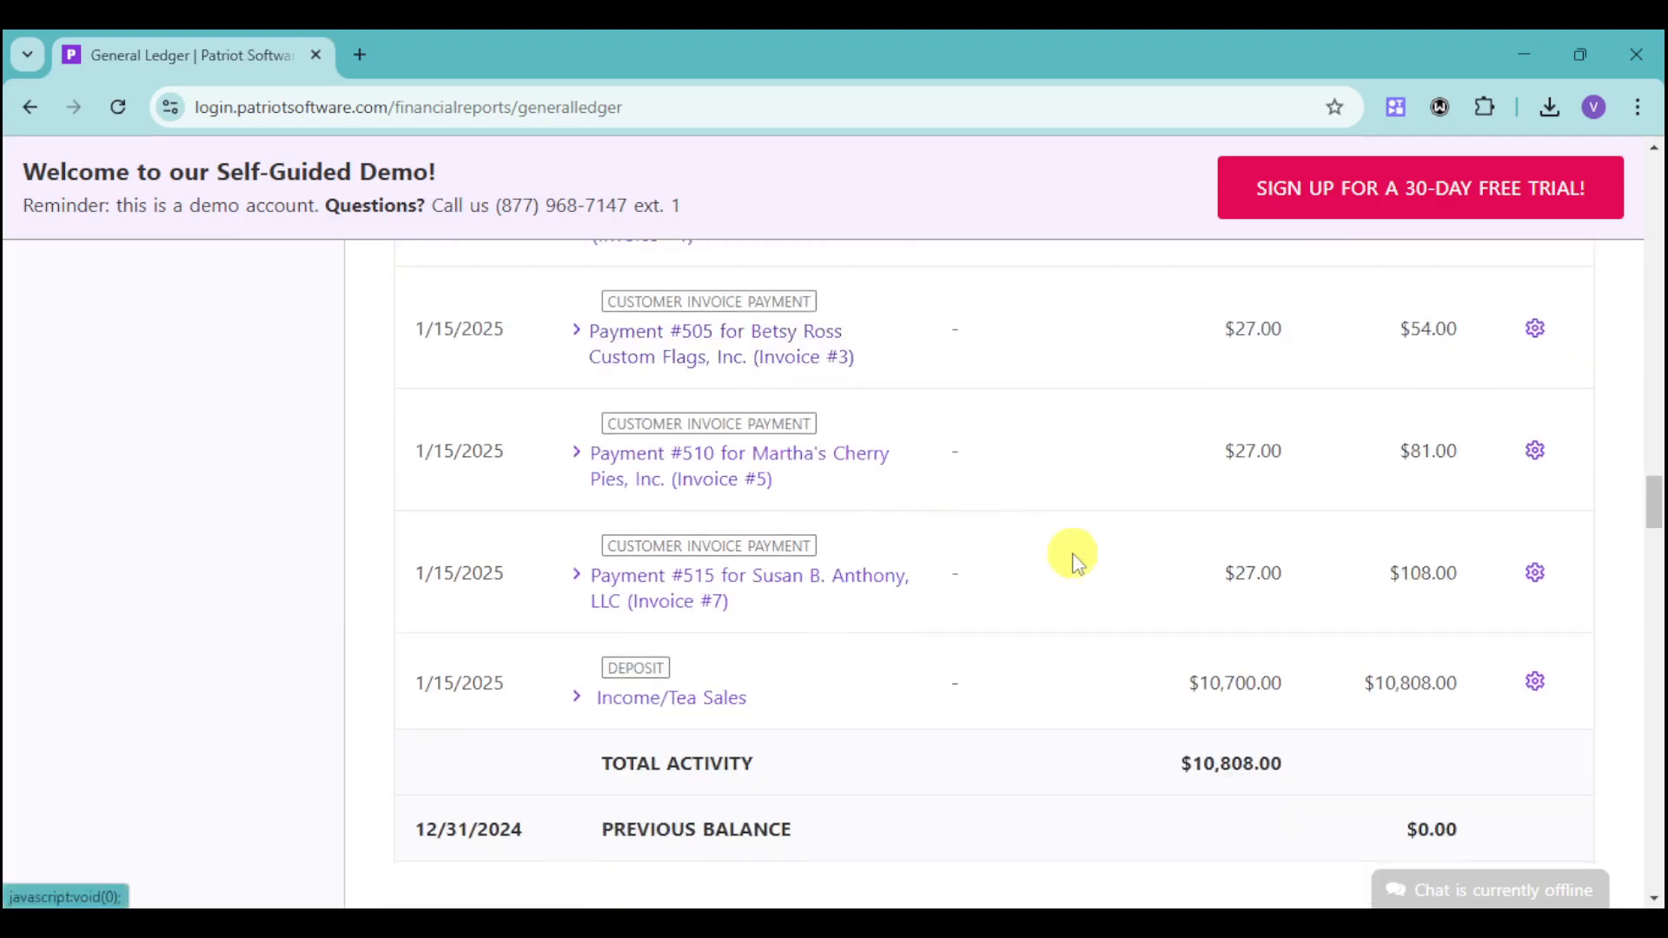
pyautogui.scroll(-1, 1074, 560)
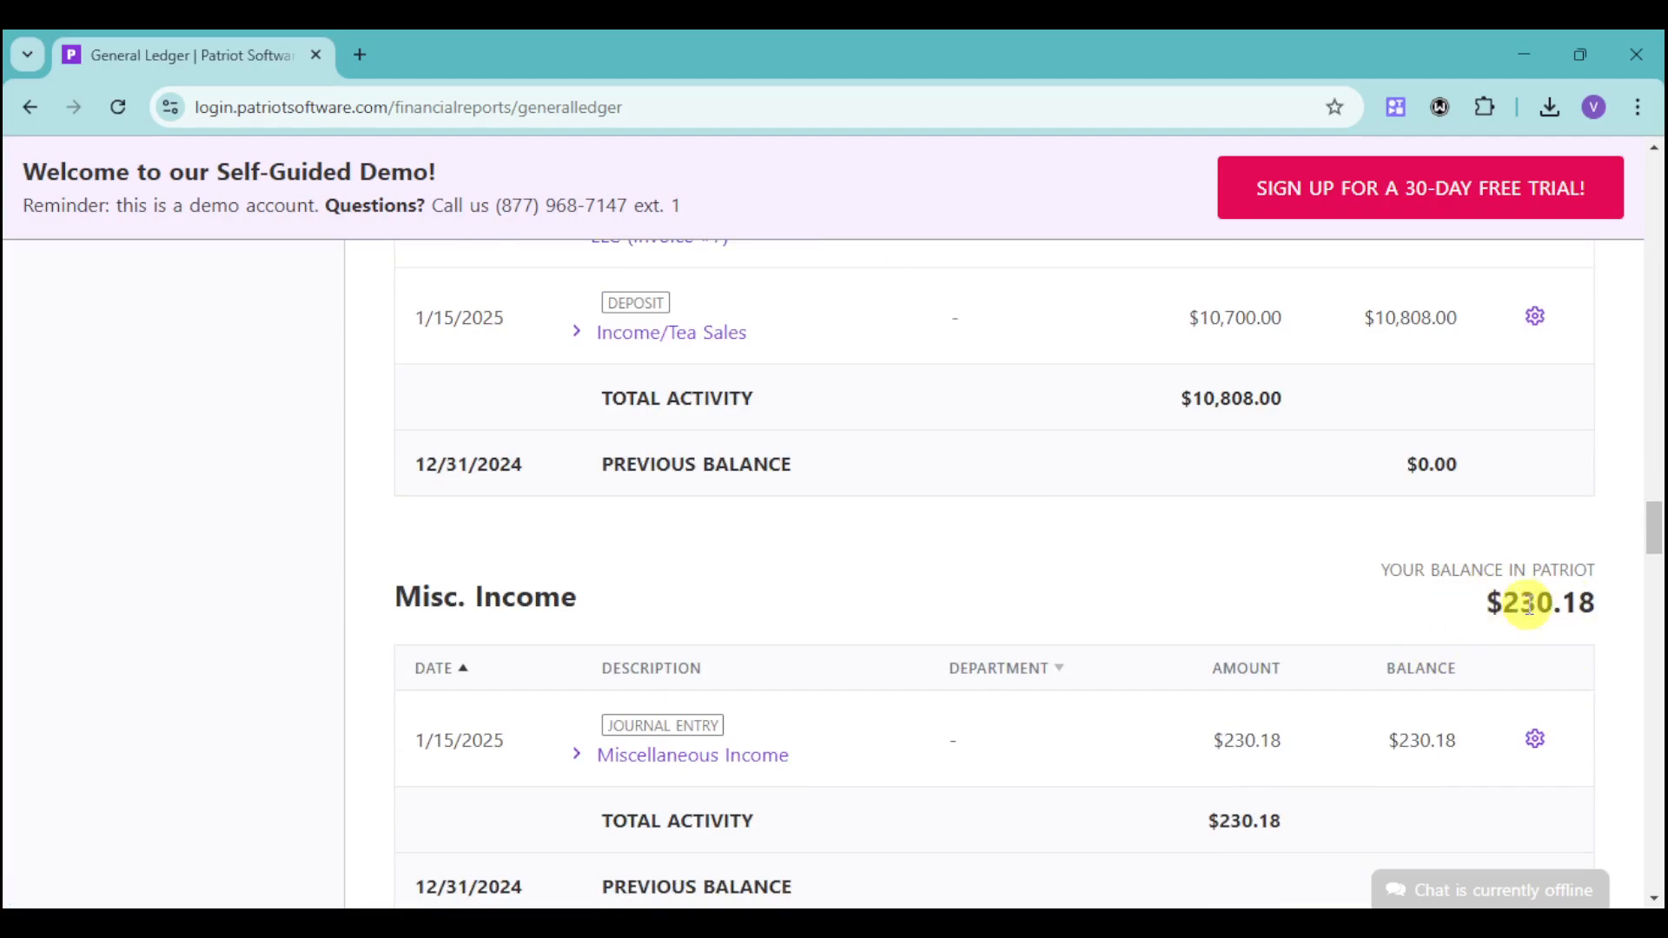
pyautogui.scroll(20, 1529, 606)
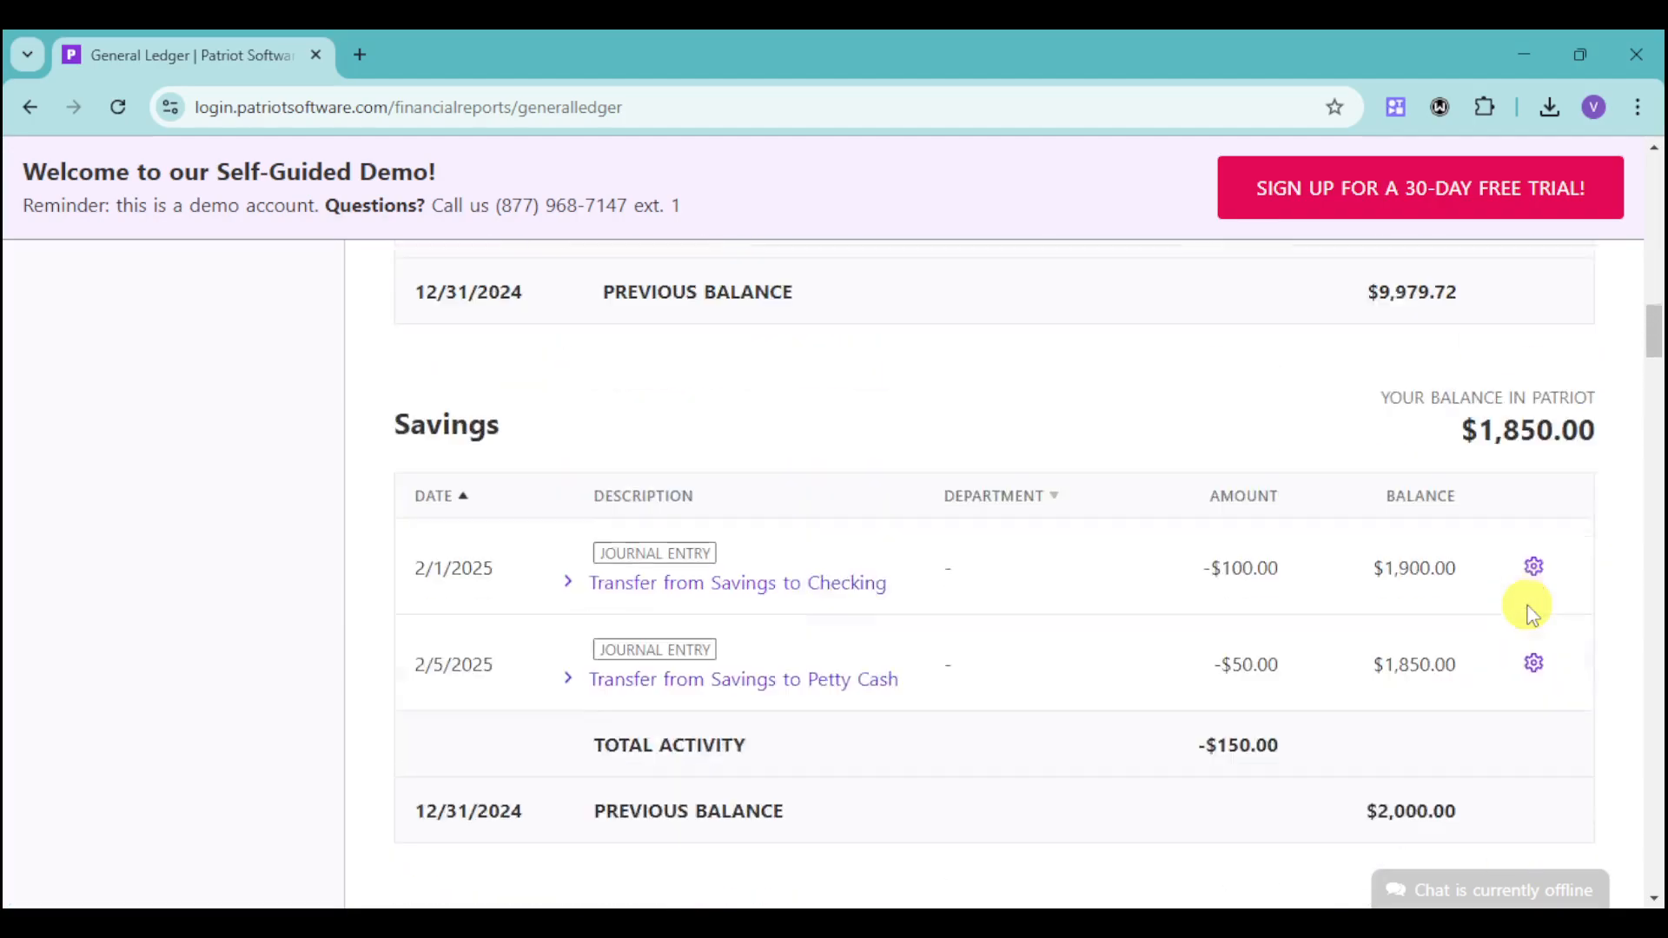
pyautogui.scroll(20, 1531, 613)
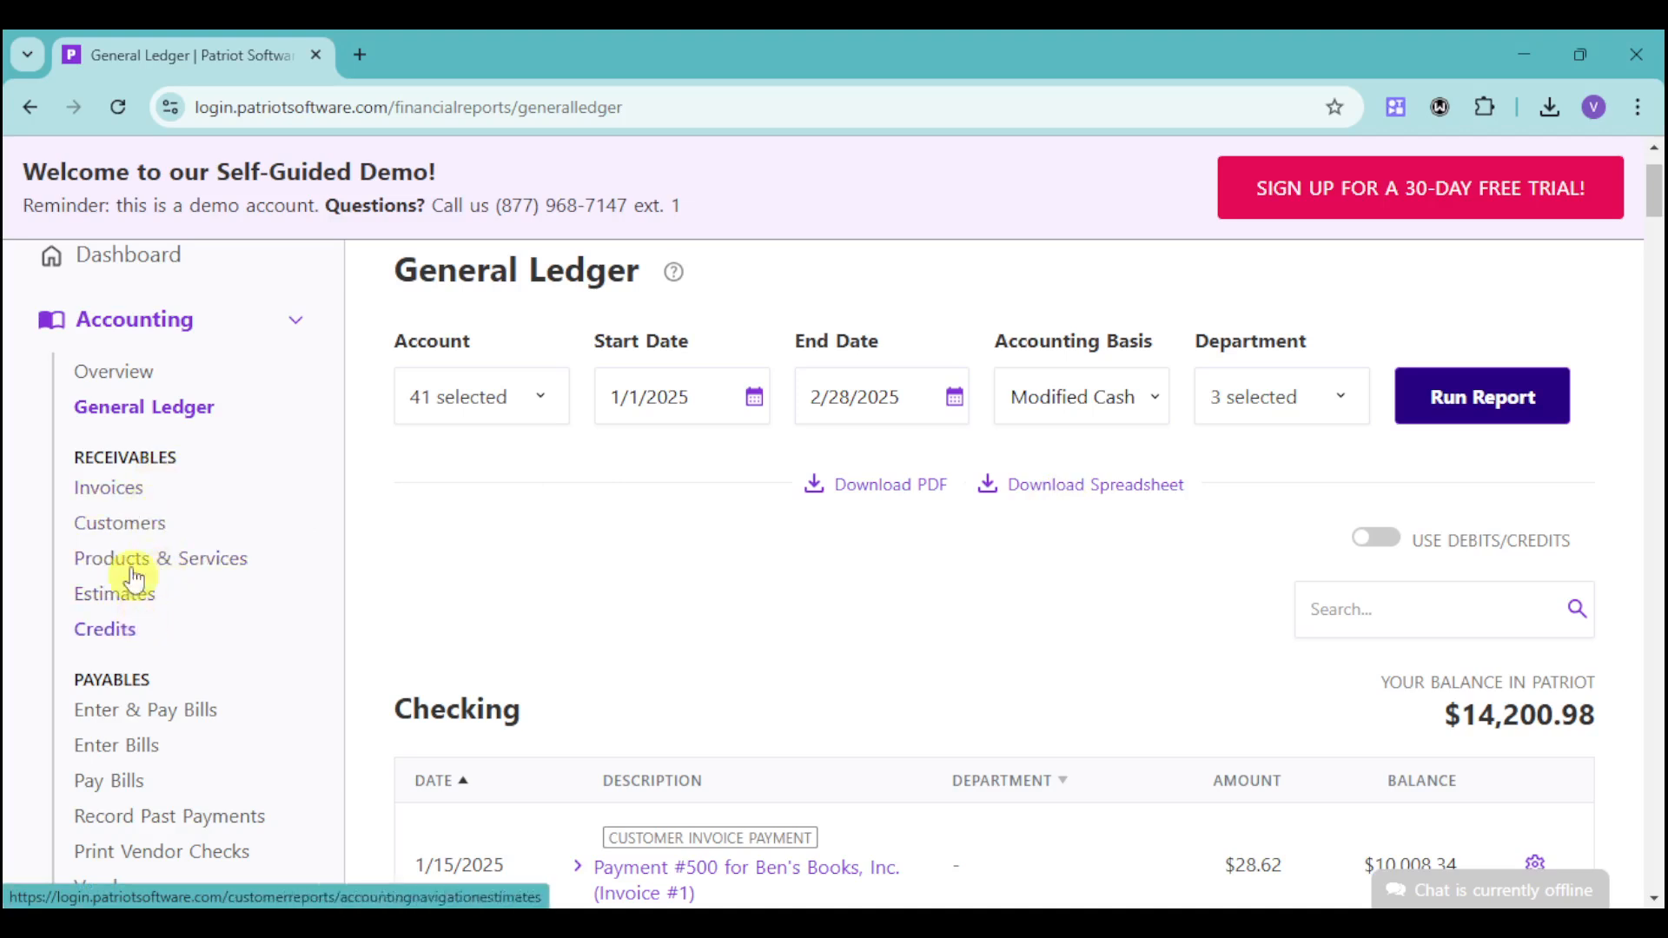
# - Open the Invoices list and limit its customer filter to Ben's Books, Inc
pyautogui.click(132, 487)
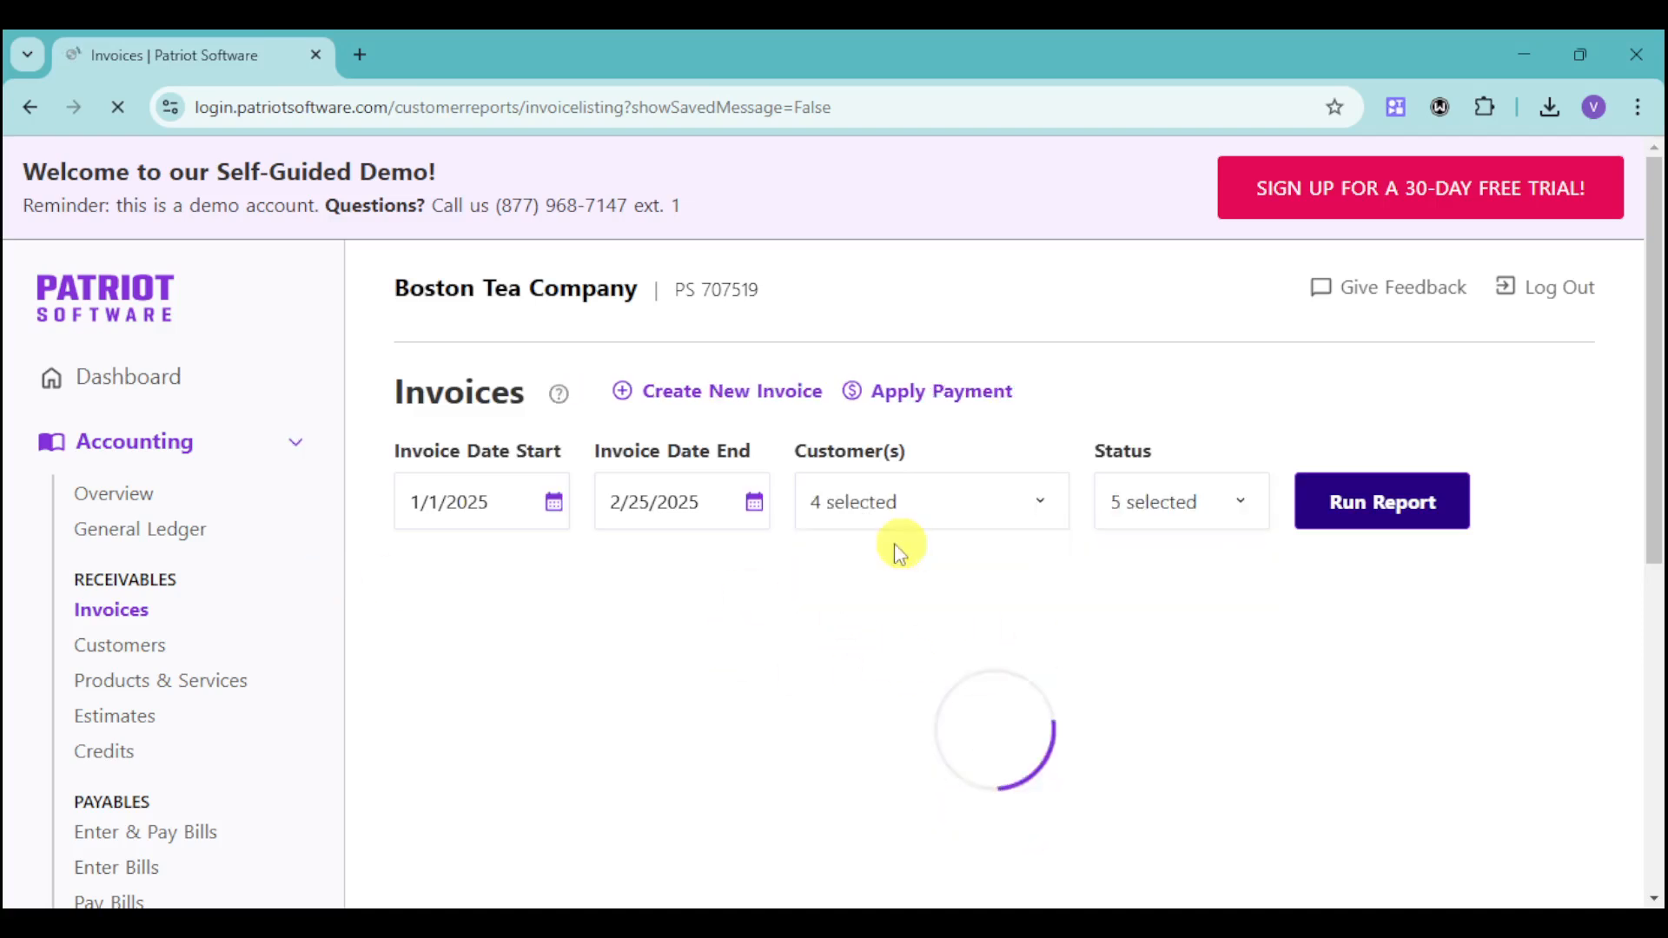
pyautogui.click(1059, 508)
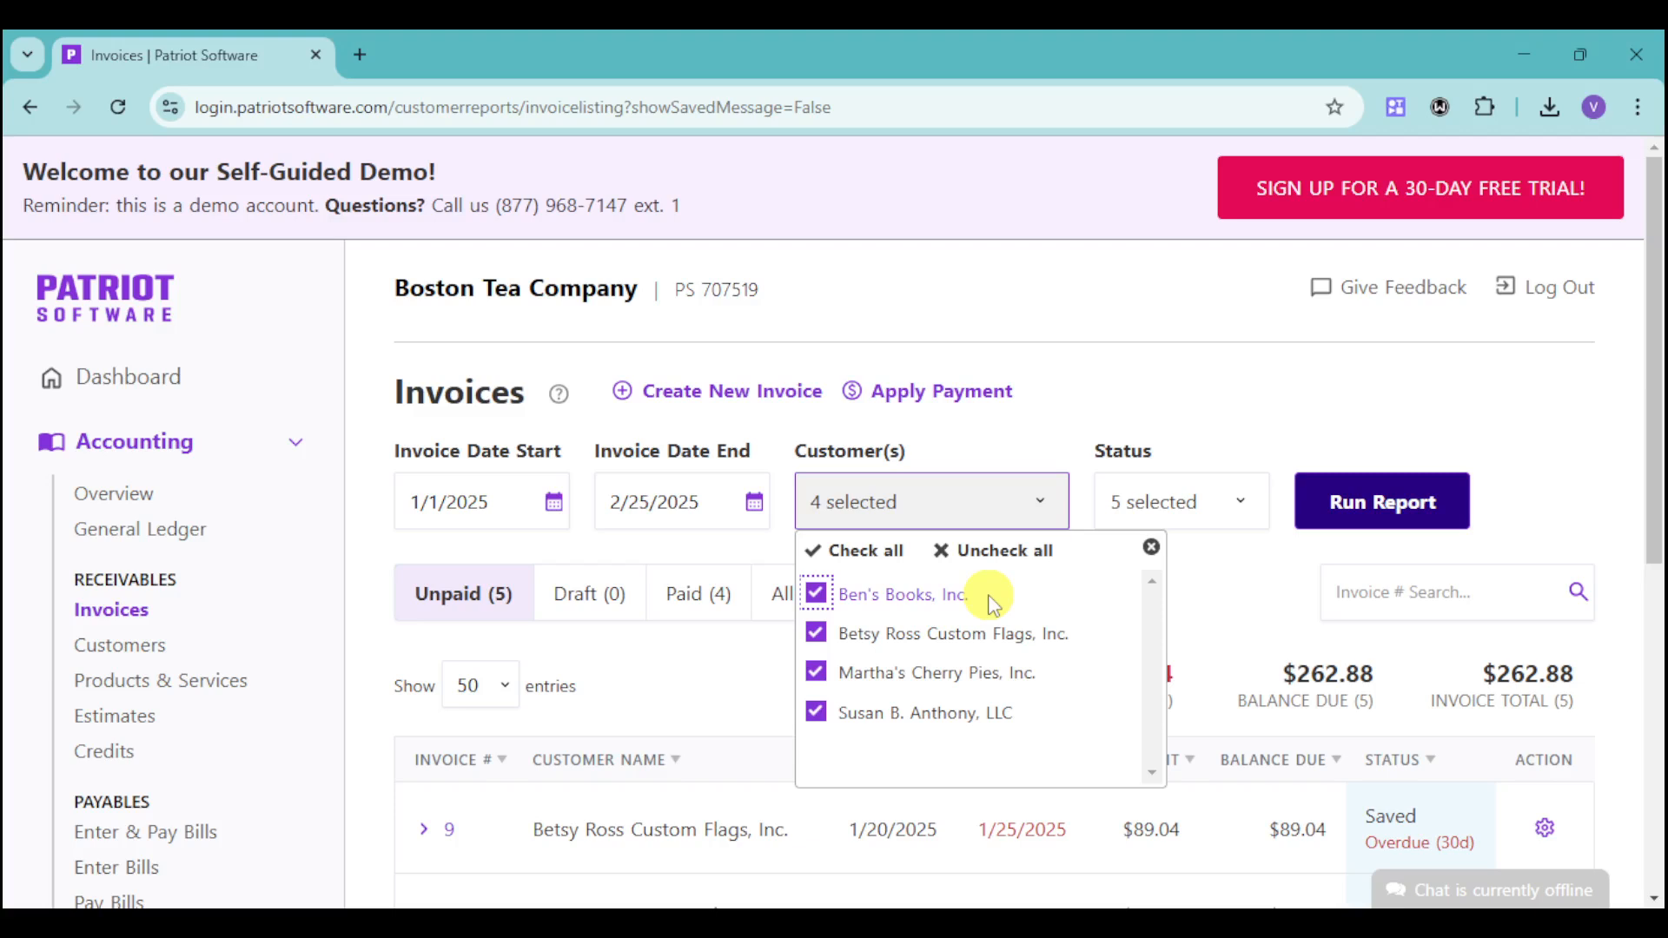
pyautogui.click(817, 635)
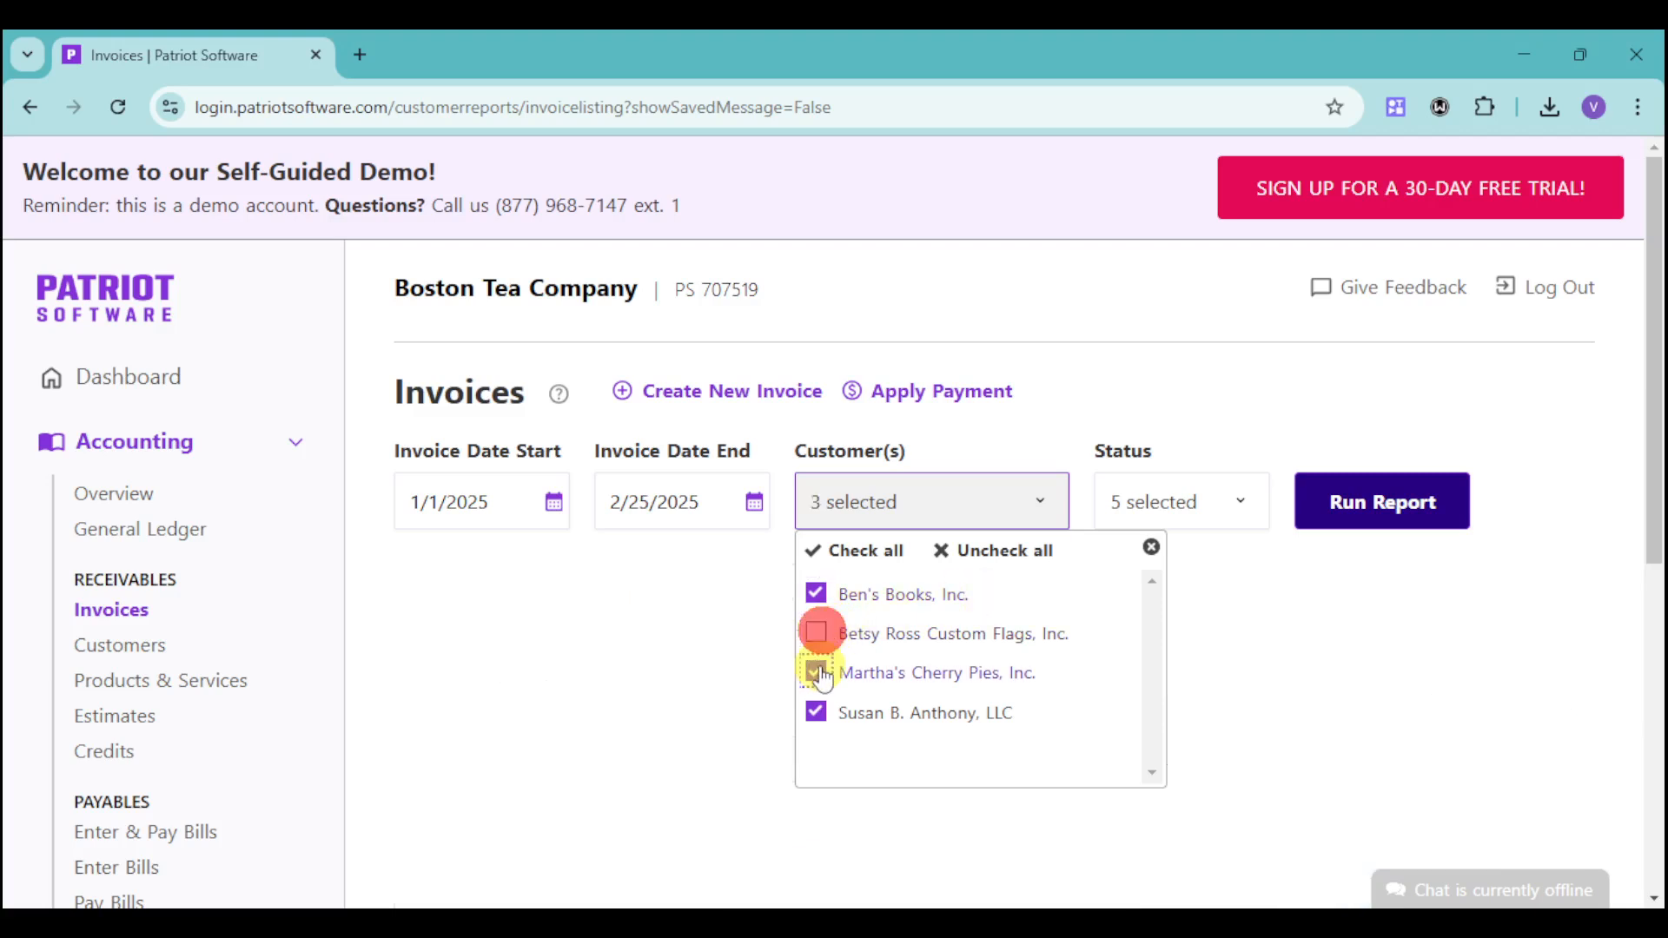
pyautogui.click(816, 673)
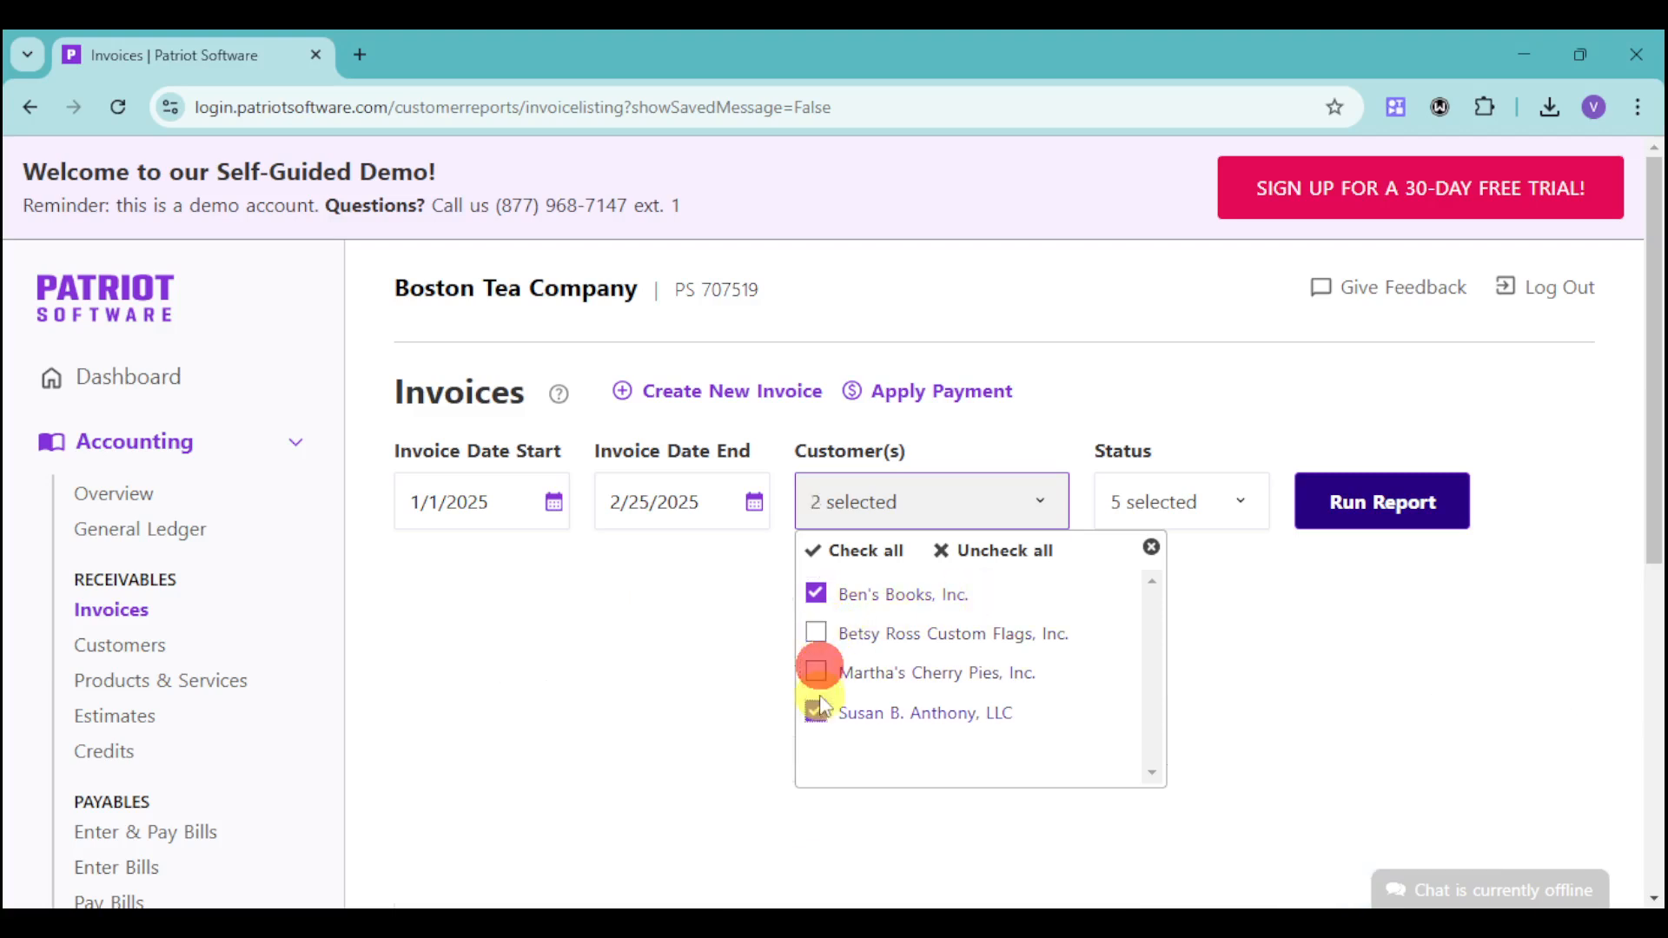
pyautogui.click(1130, 401)
pyautogui.scroll(-3, 961, 756)
pyautogui.scroll(-4, 961, 756)
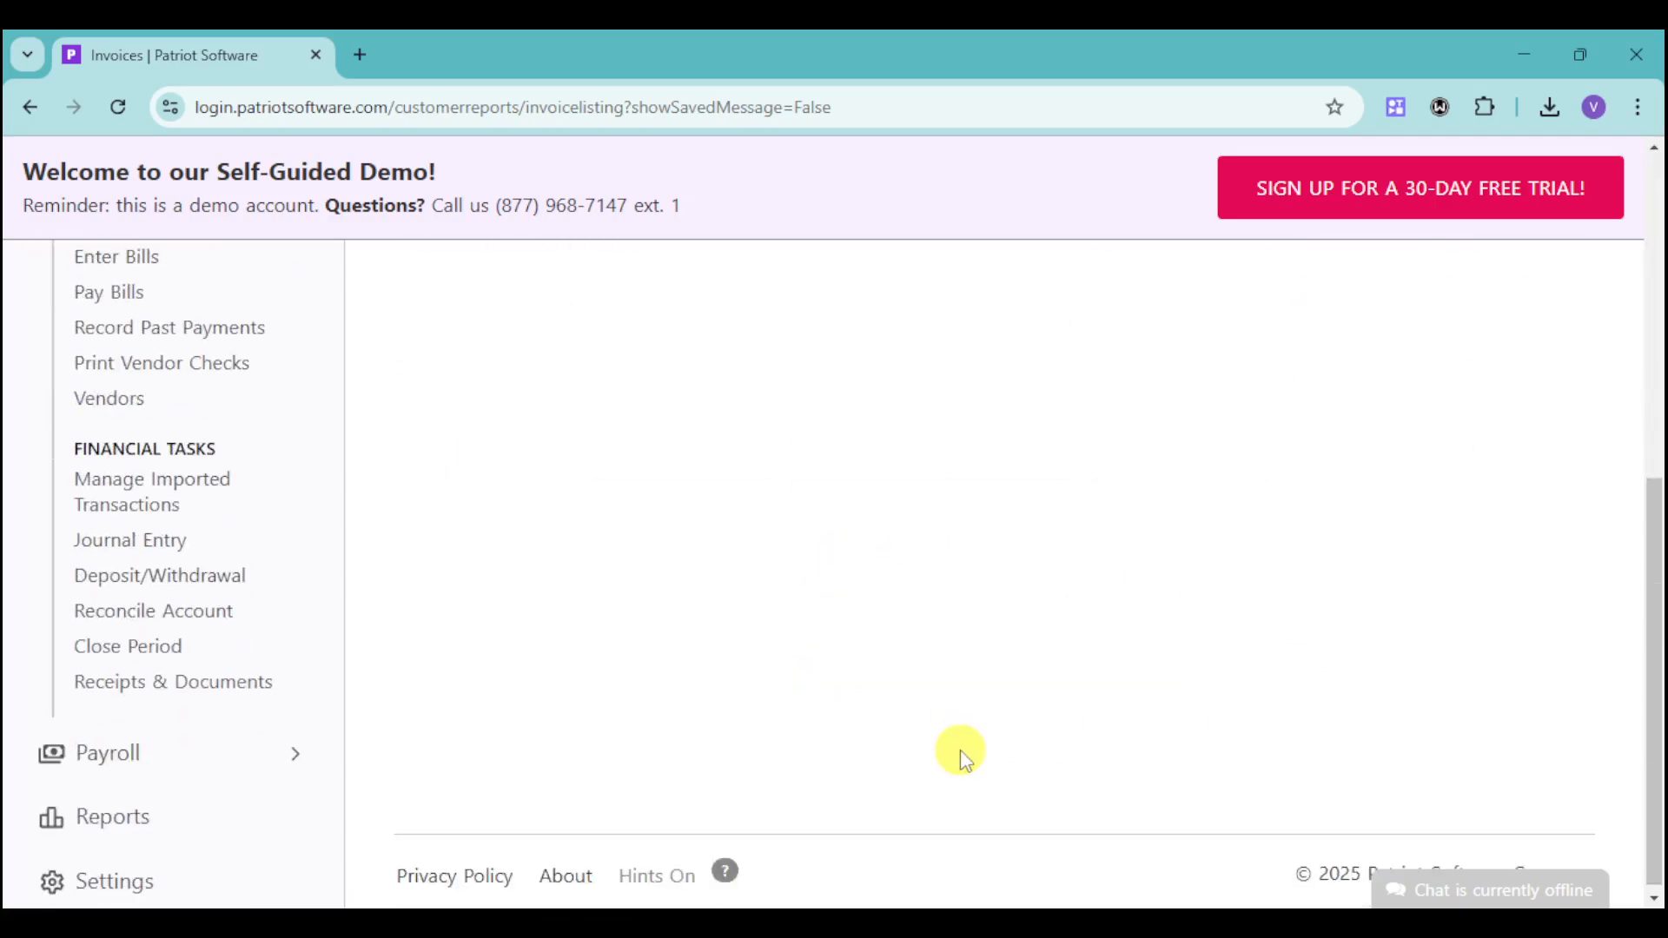
pyautogui.scroll(5, 965, 747)
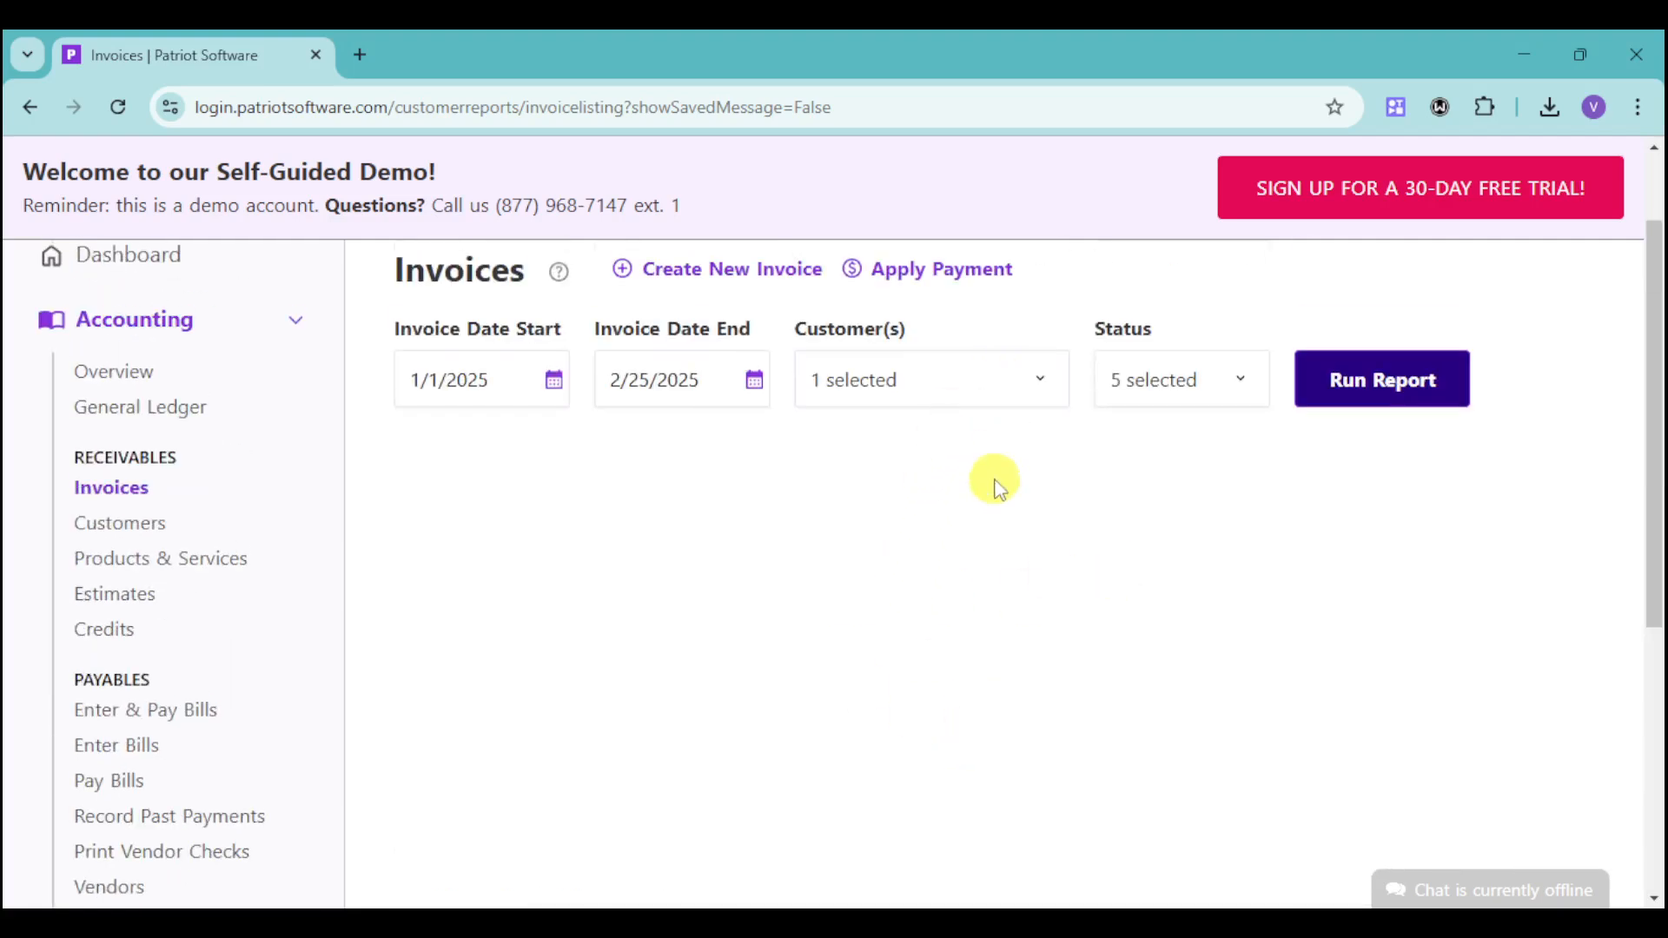
# - Switch the invoice customer filter from Ben's Books to Betsy Ross Custom Flags, Inc. only
pyautogui.click(1028, 380)
pyautogui.click(817, 473)
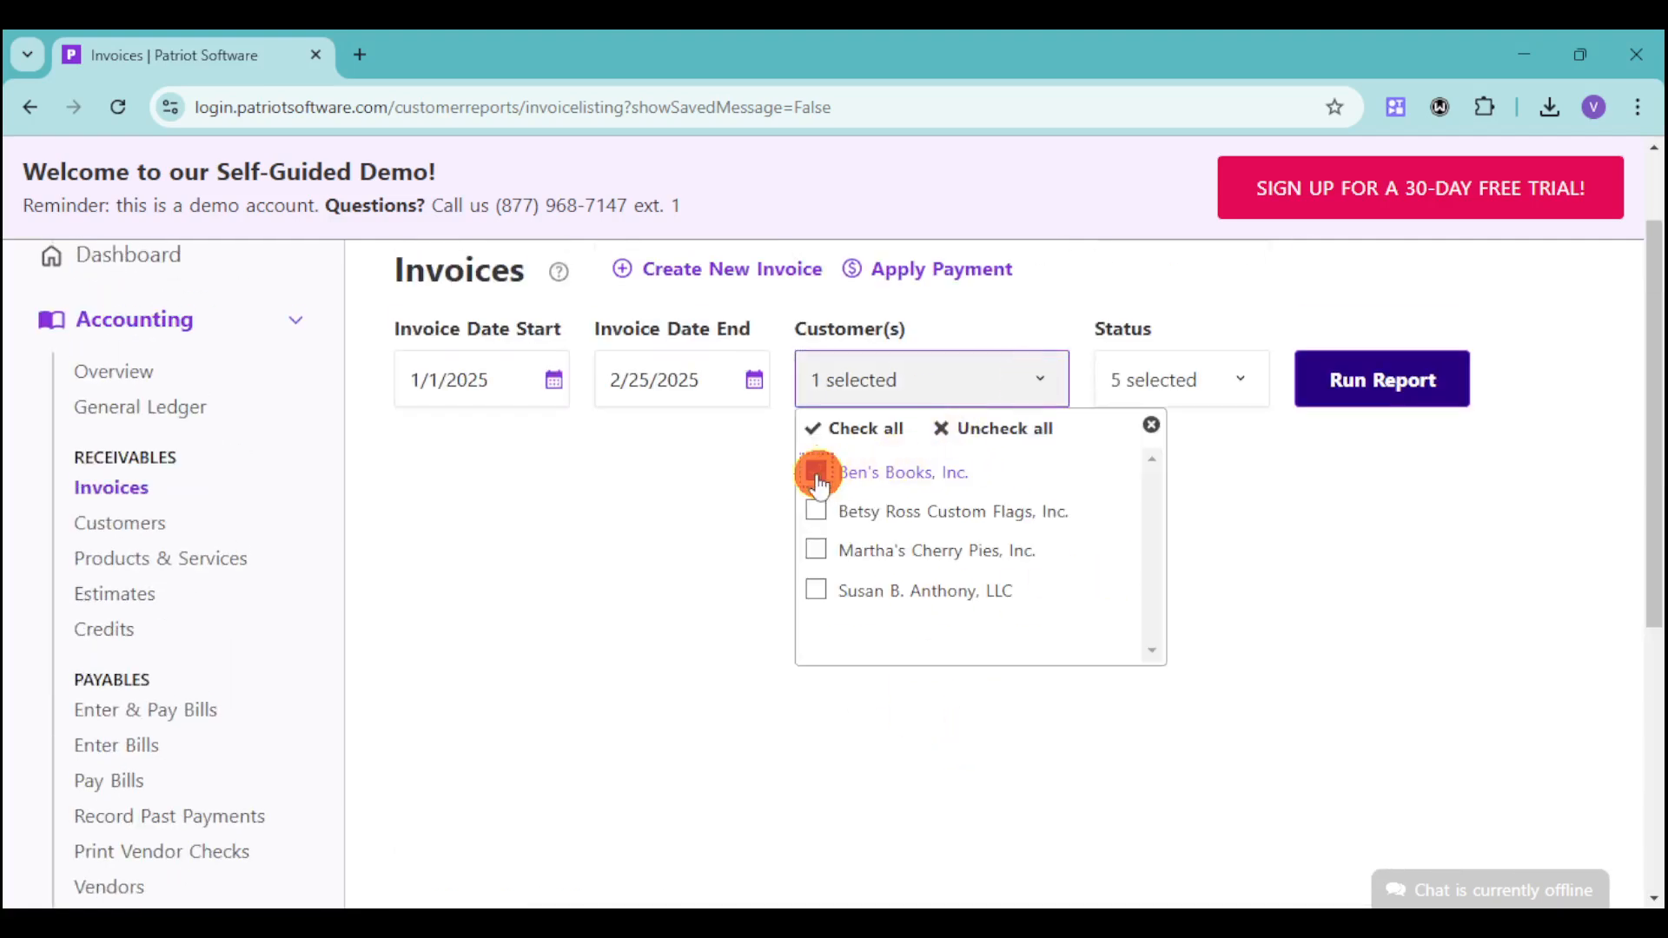
pyautogui.click(816, 510)
pyautogui.click(1266, 533)
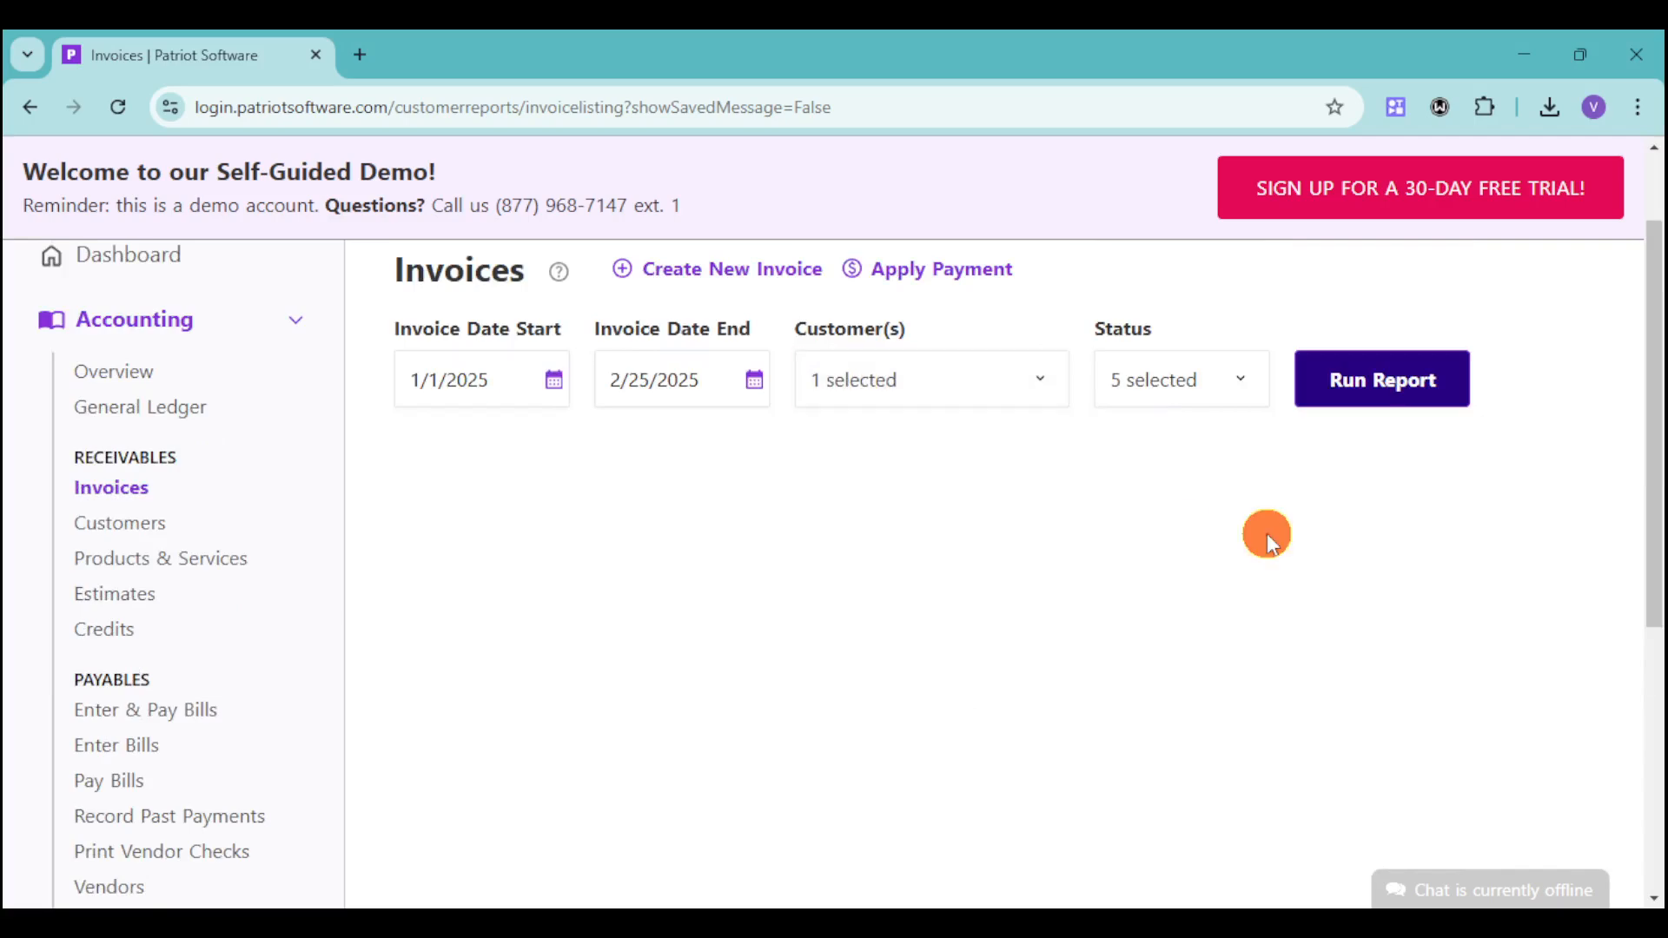
pyautogui.scroll(-4, 975, 484)
pyautogui.scroll(4, 982, 491)
# - Include all customers in the invoice filter and run the invoice report
pyautogui.click(965, 378)
pyautogui.click(816, 549)
pyautogui.click(862, 430)
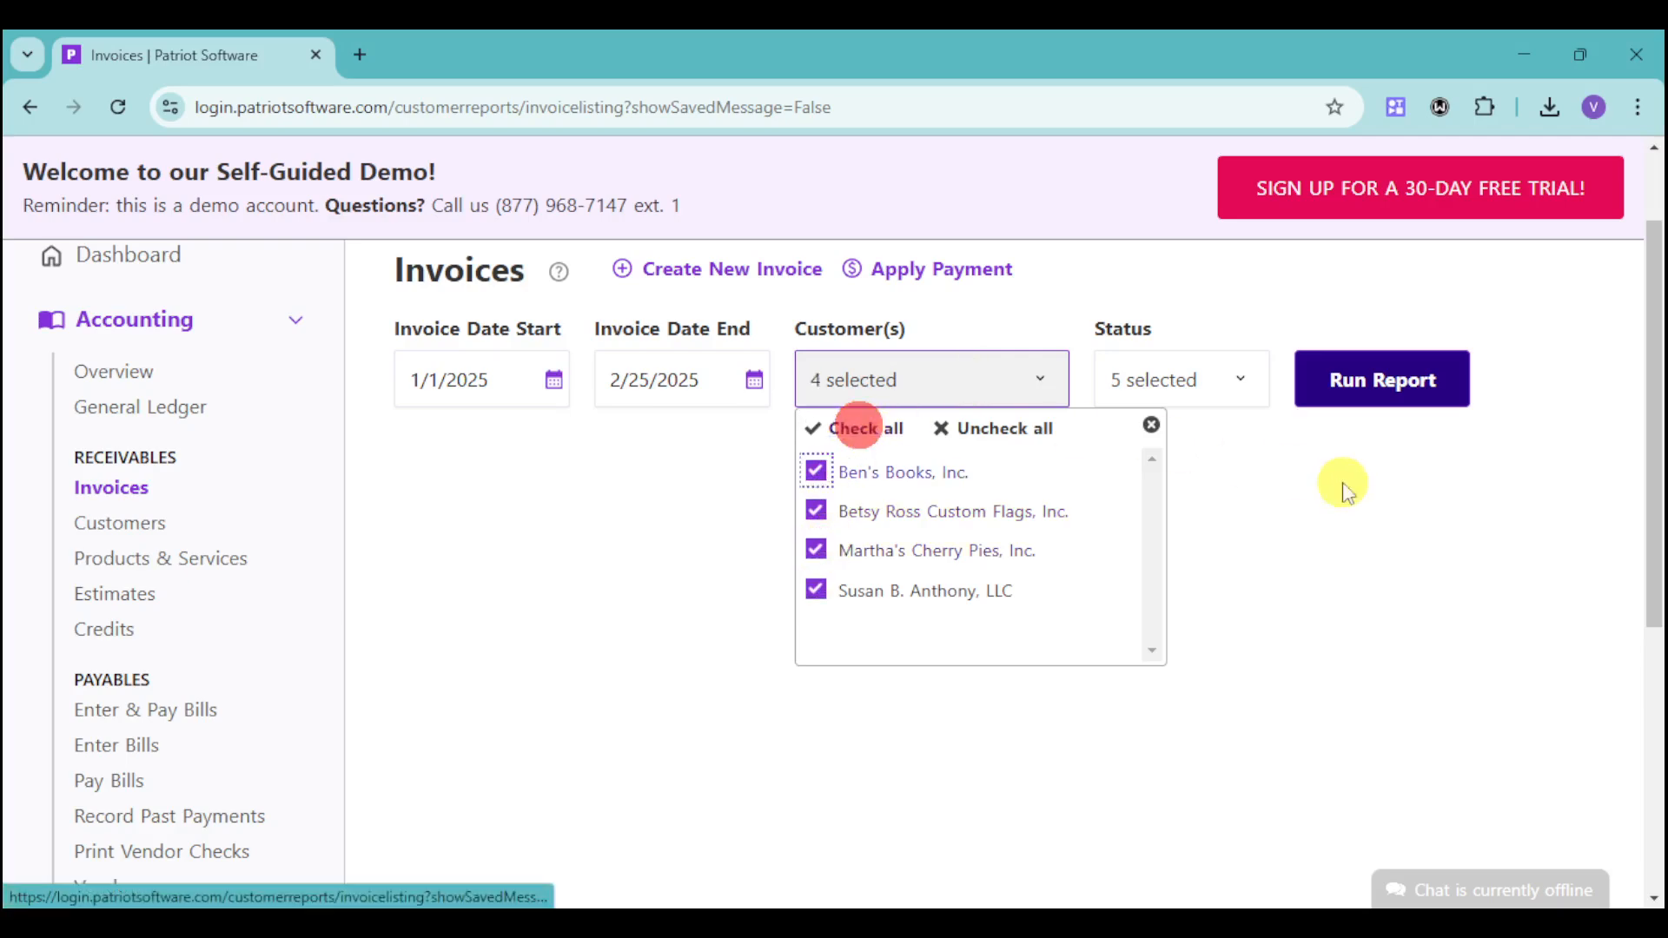
pyautogui.click(1343, 480)
pyautogui.scroll(2, 1352, 473)
pyautogui.click(1366, 508)
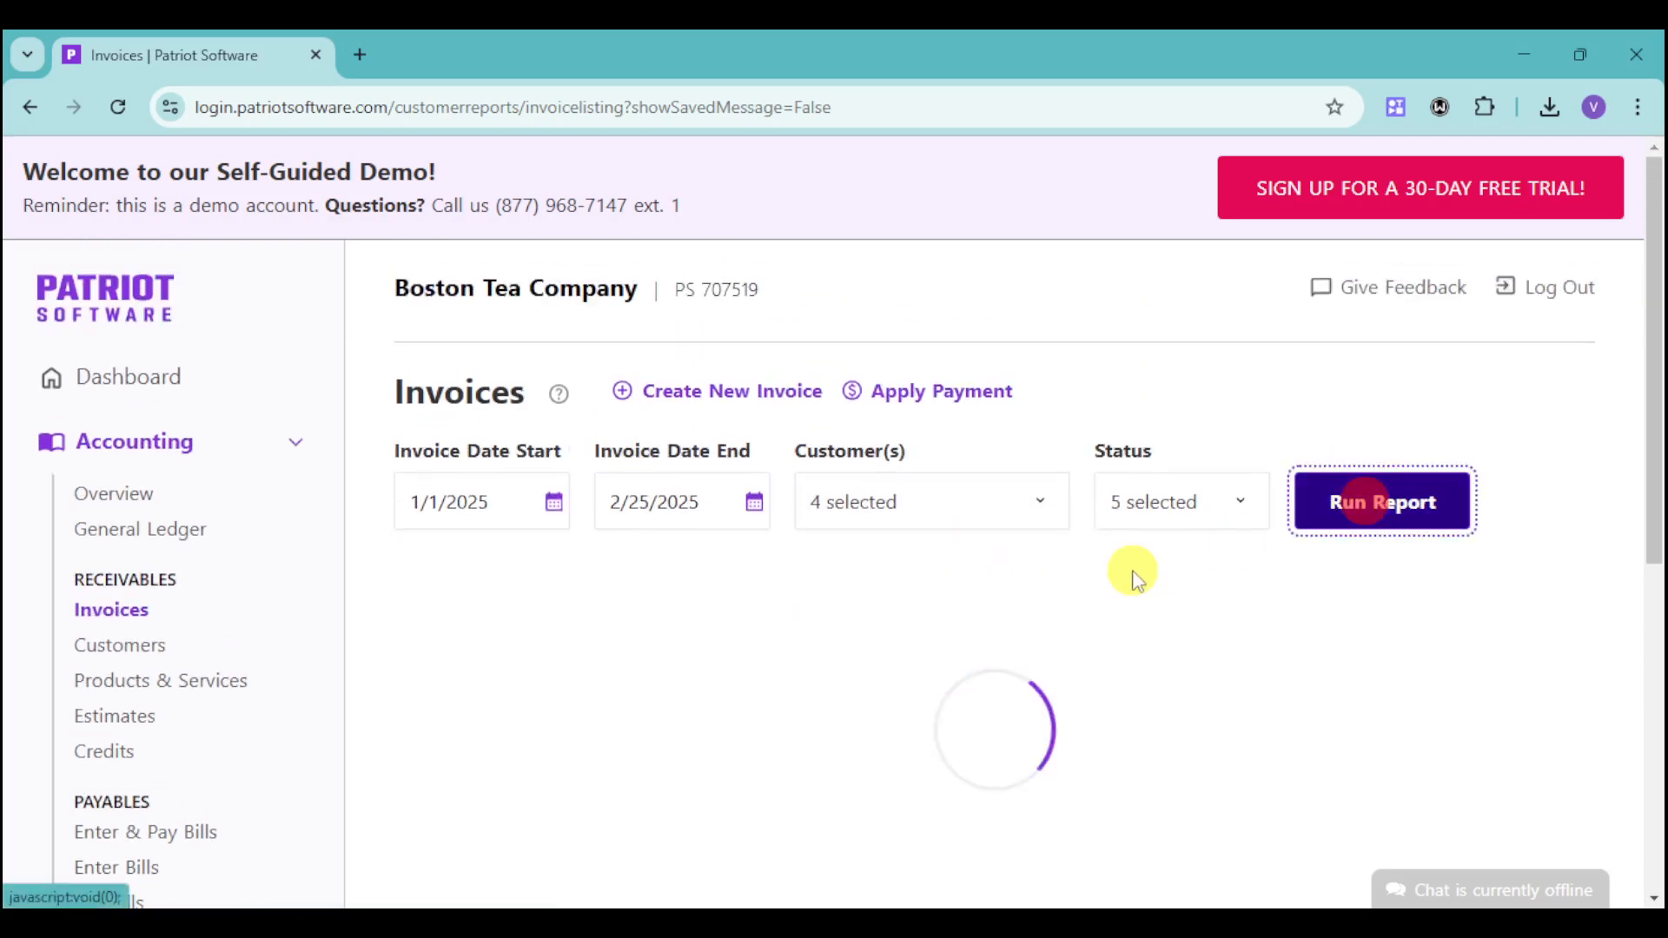
# - Review the listed invoices with their due dates, balances, statuses and page totals
pyautogui.scroll(-3, 925, 629)
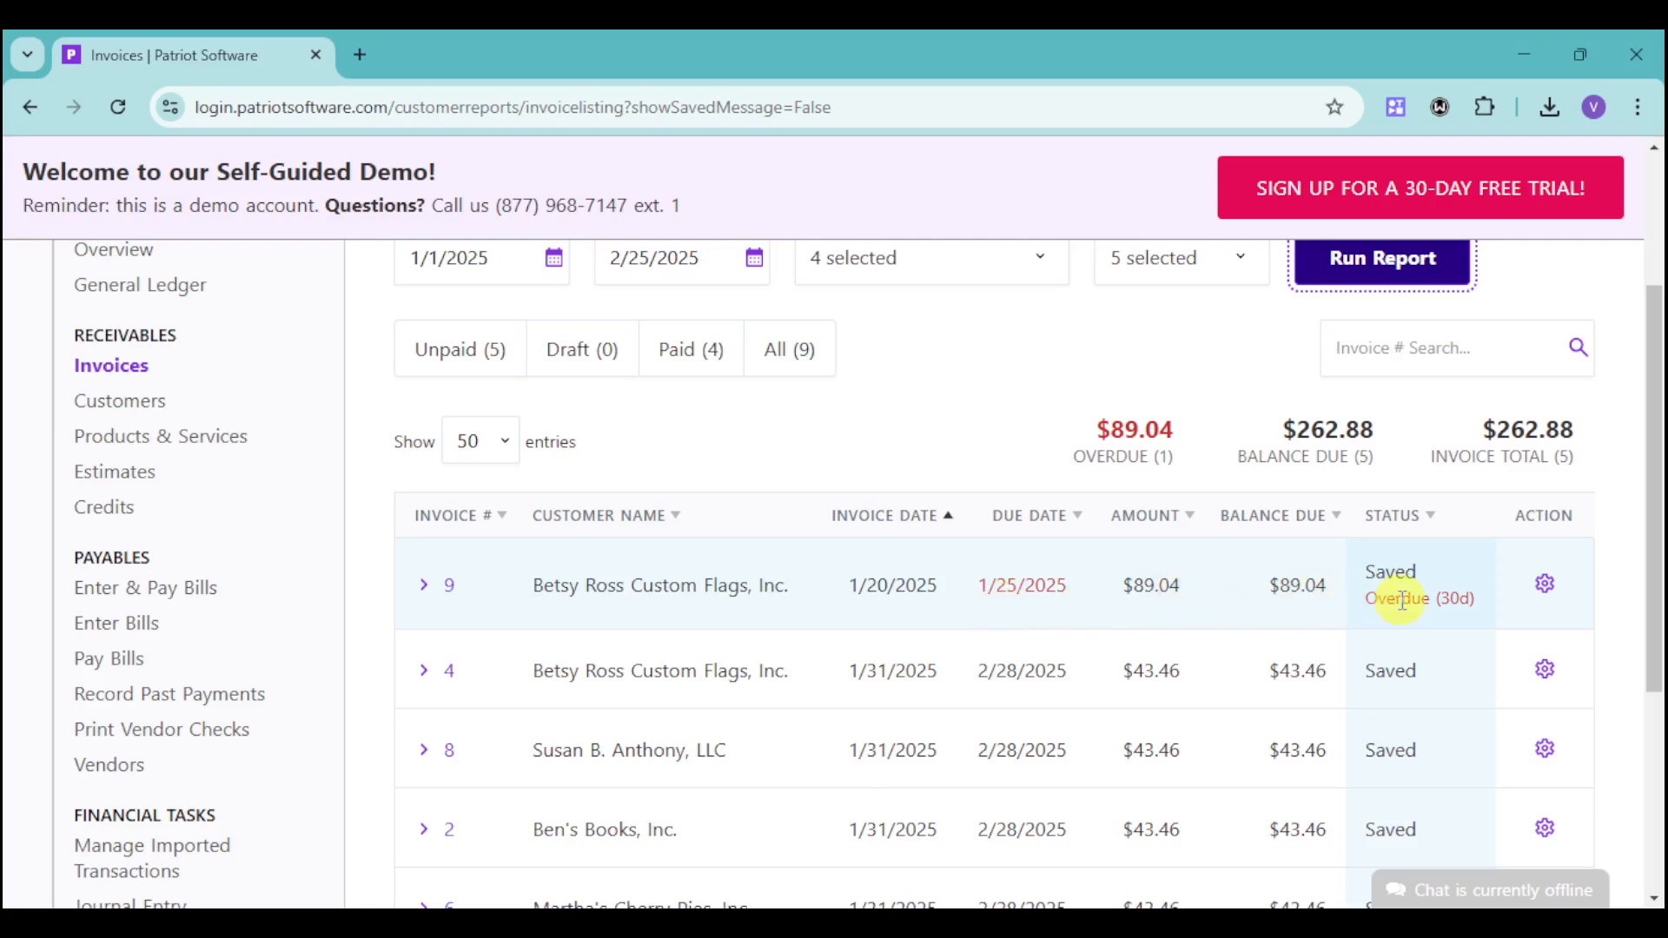
pyautogui.scroll(-3, 1400, 616)
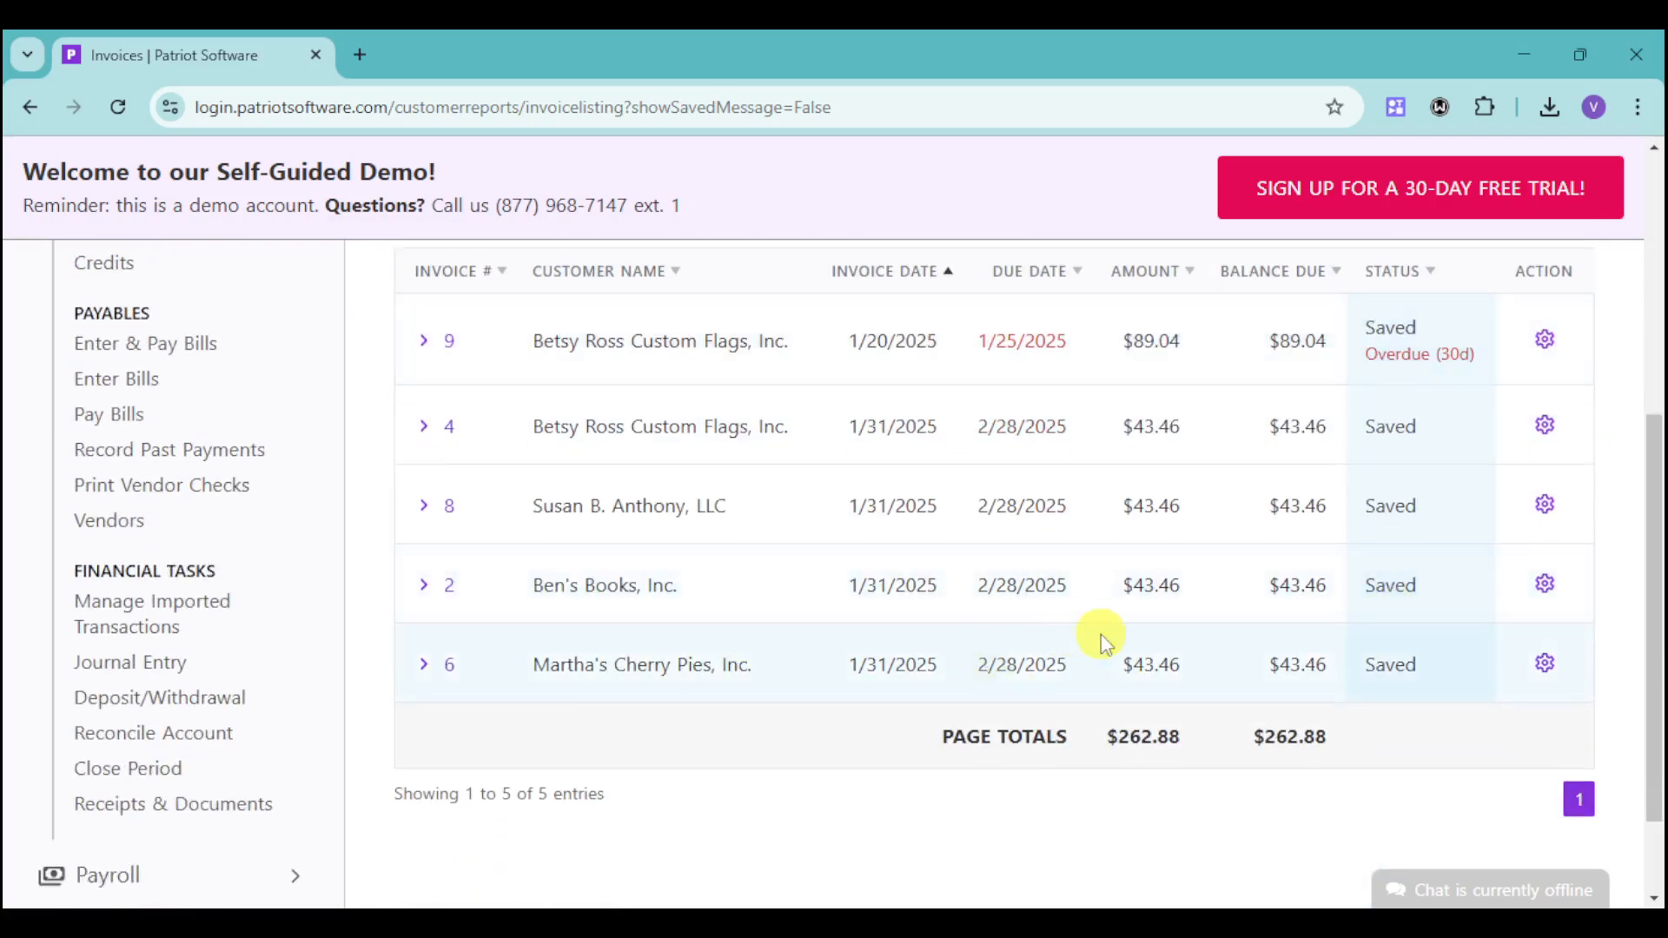
pyautogui.scroll(4, 1098, 633)
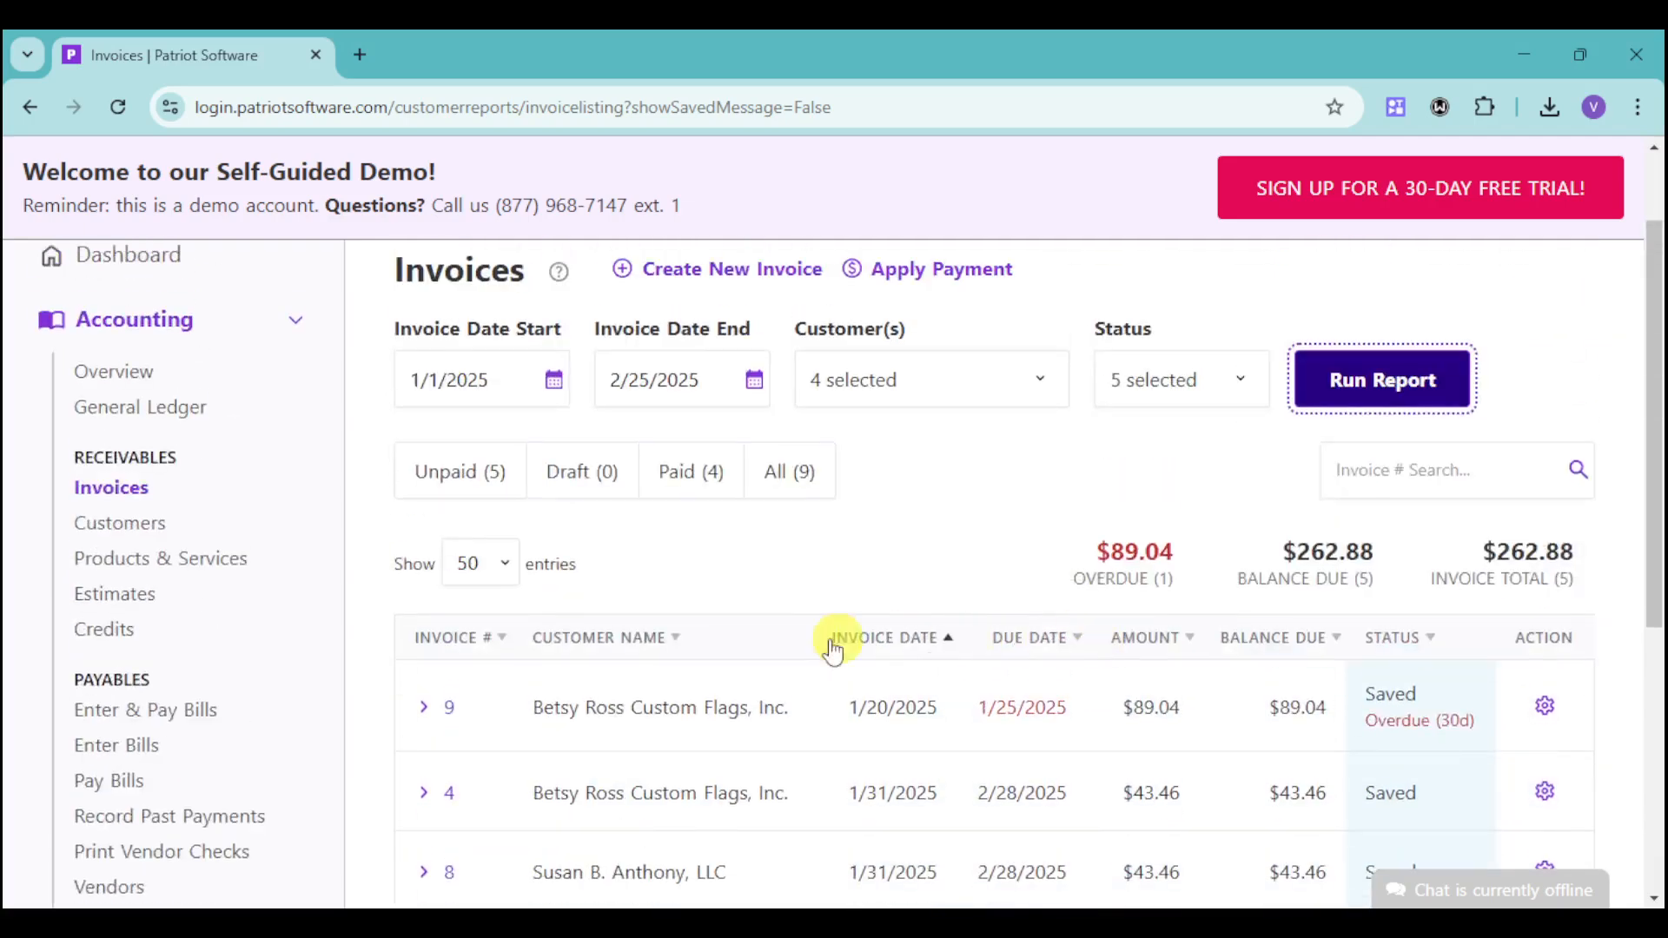
# - Open the Products & Services list and review the items' default prices, units, sales tax and accounts
pyautogui.click(130, 558)
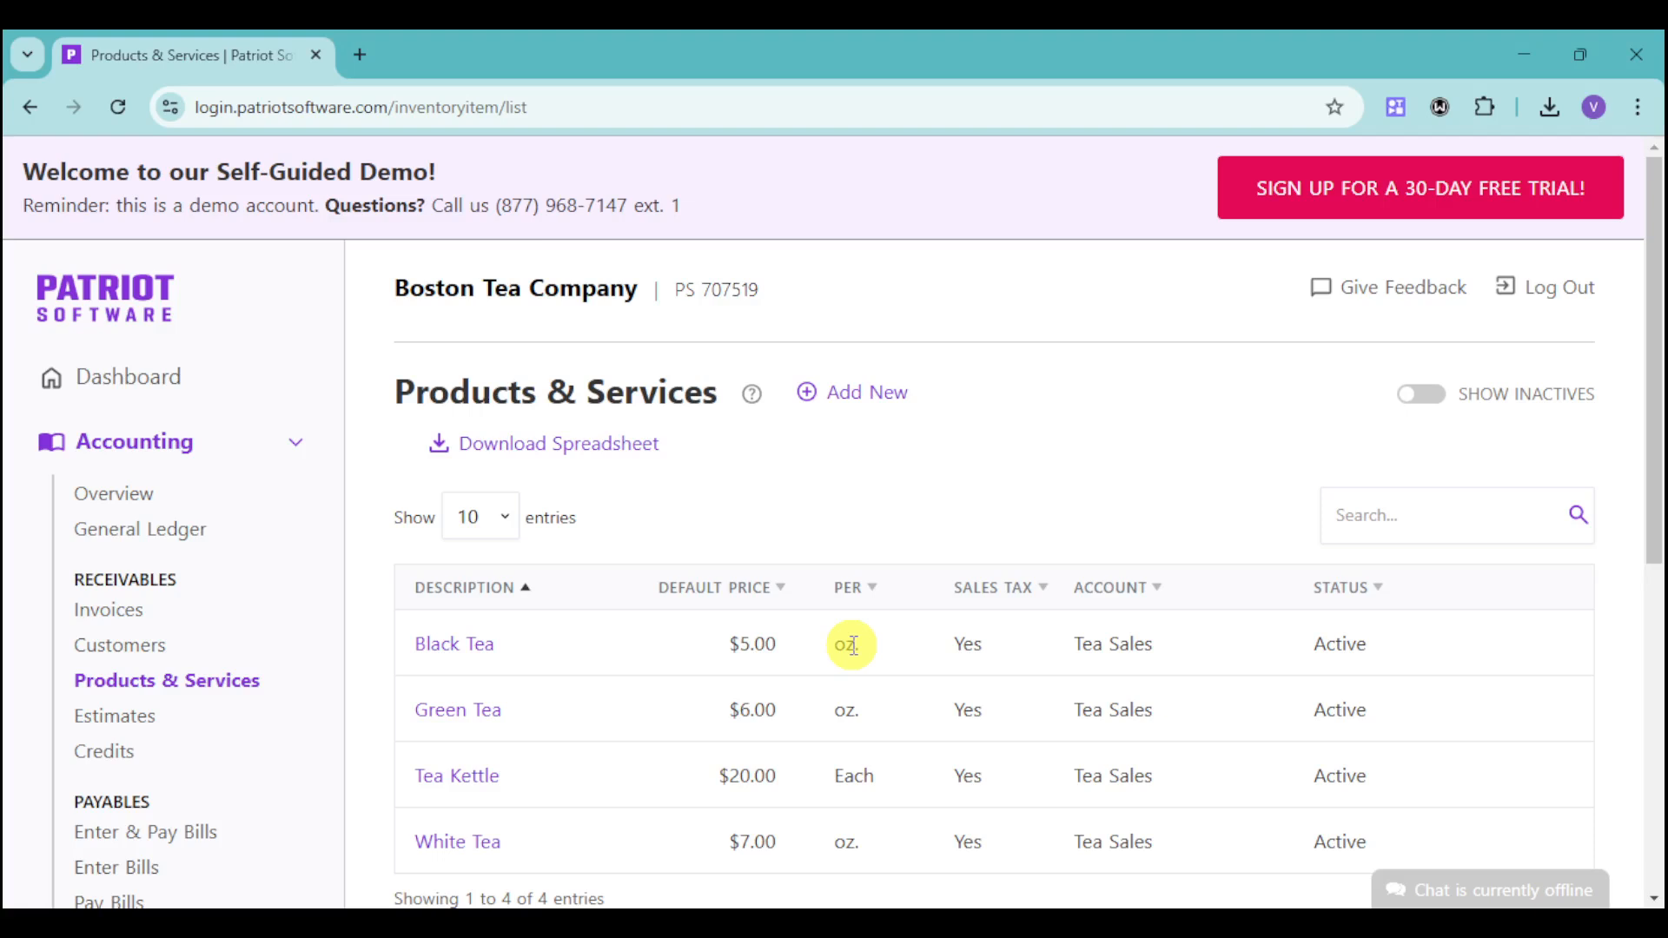
pyautogui.scroll(-3, 1074, 623)
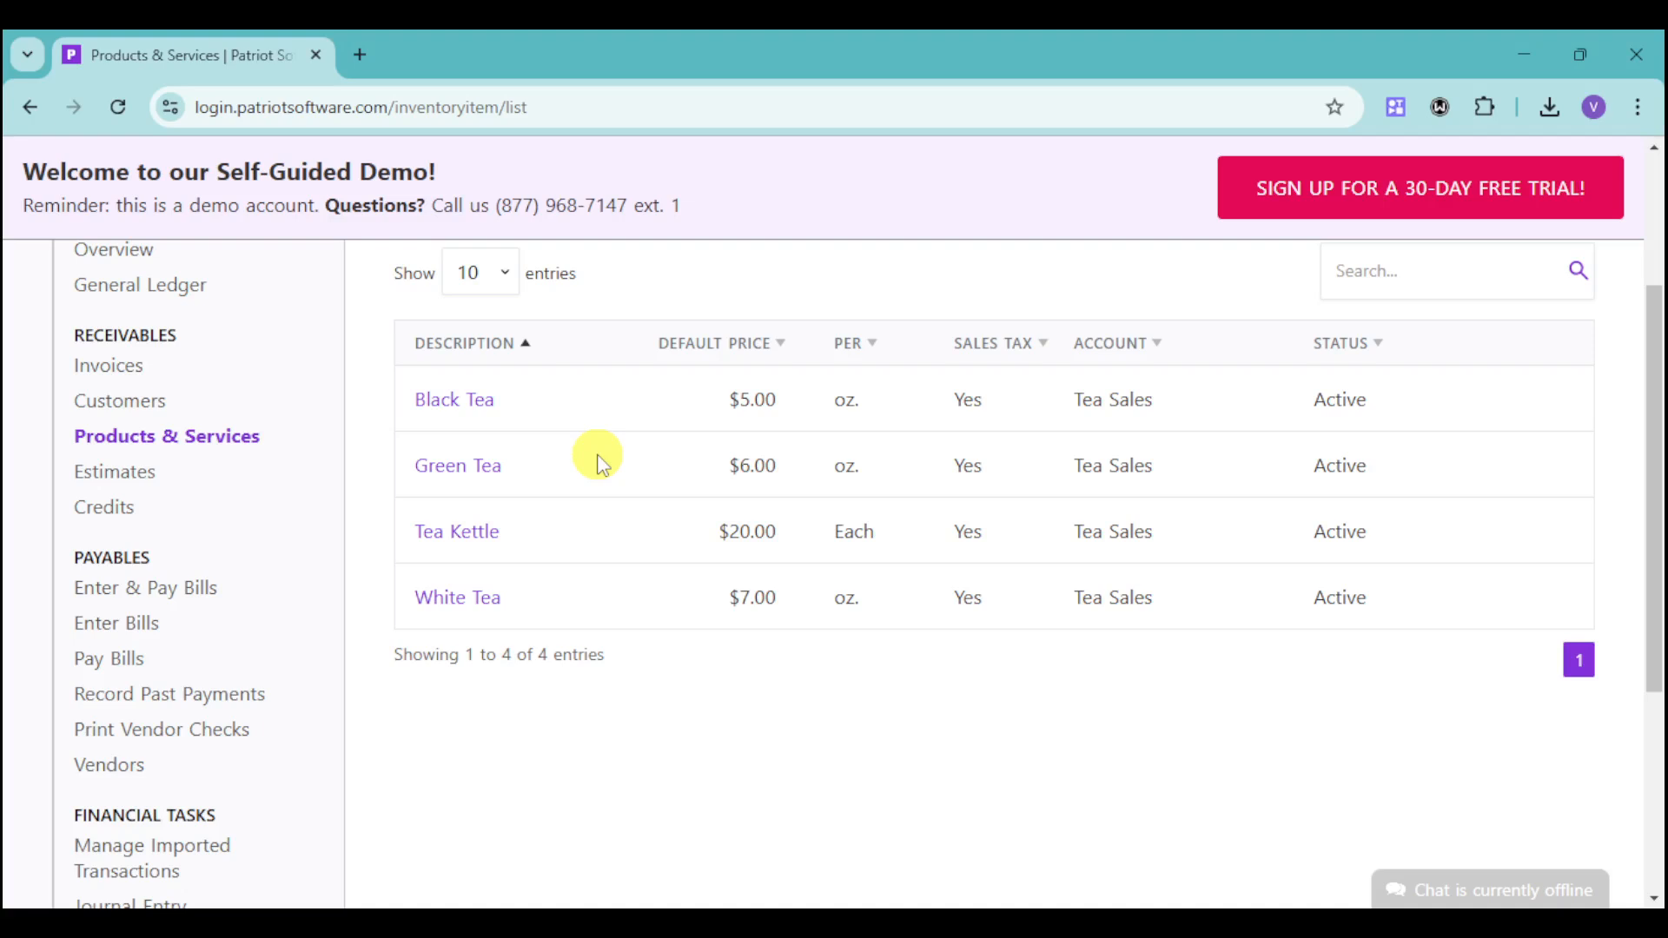
# - Open the Credits page and review the customers with unpaid invoices and open credits
pyautogui.click(118, 512)
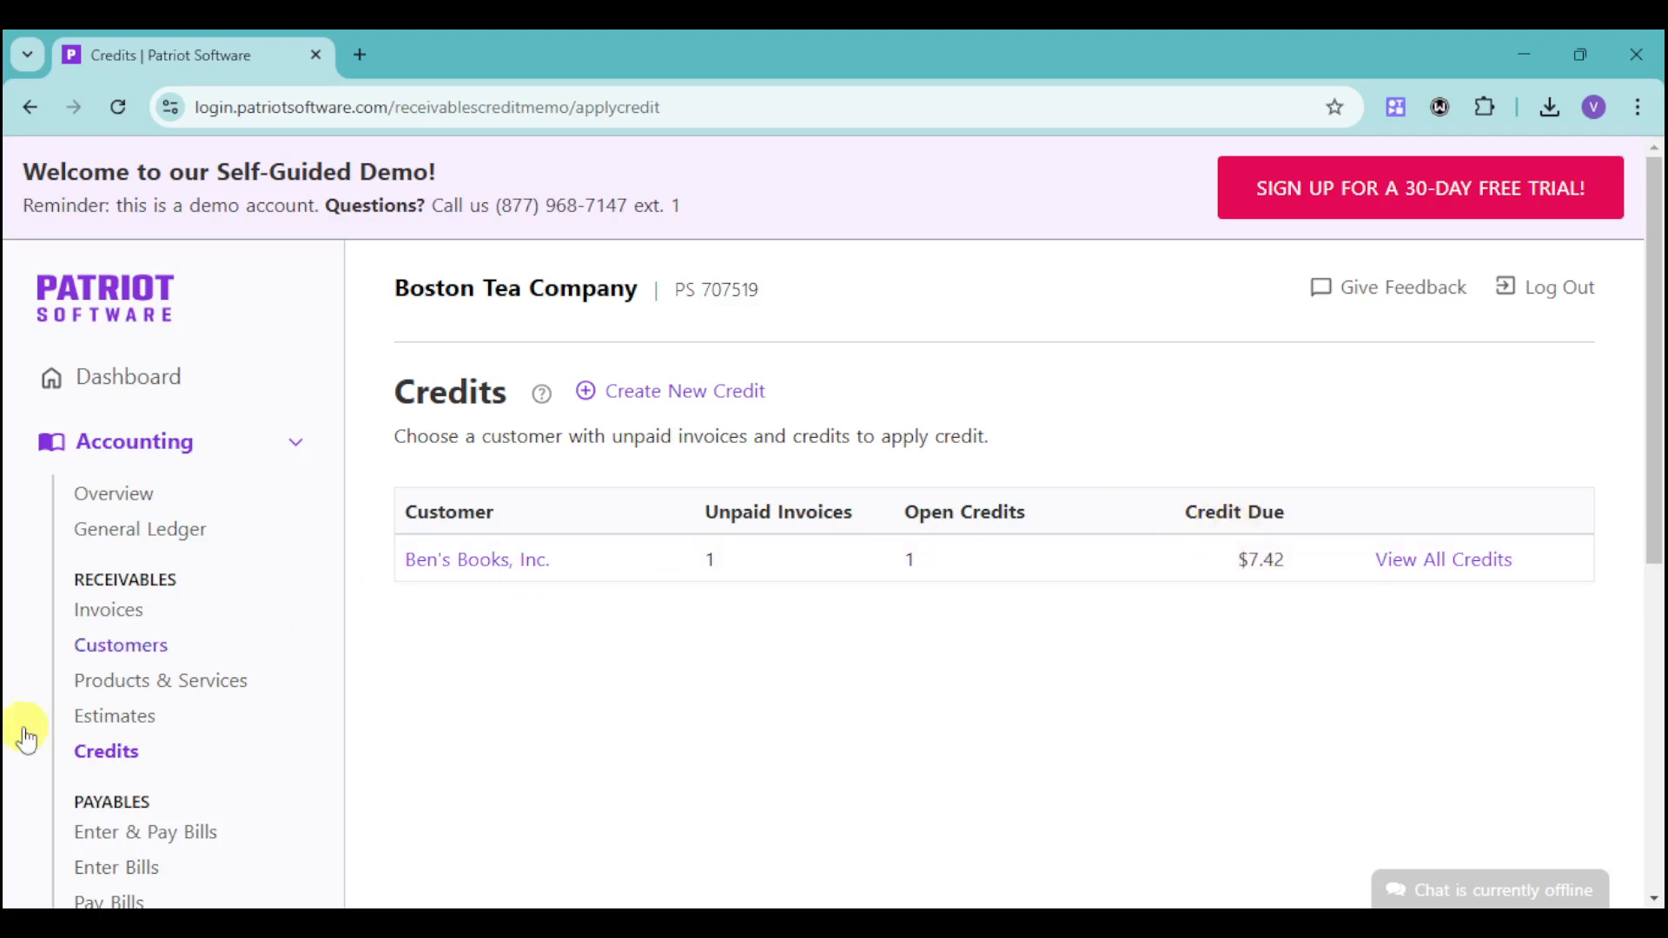
pyautogui.scroll(-3, 253, 708)
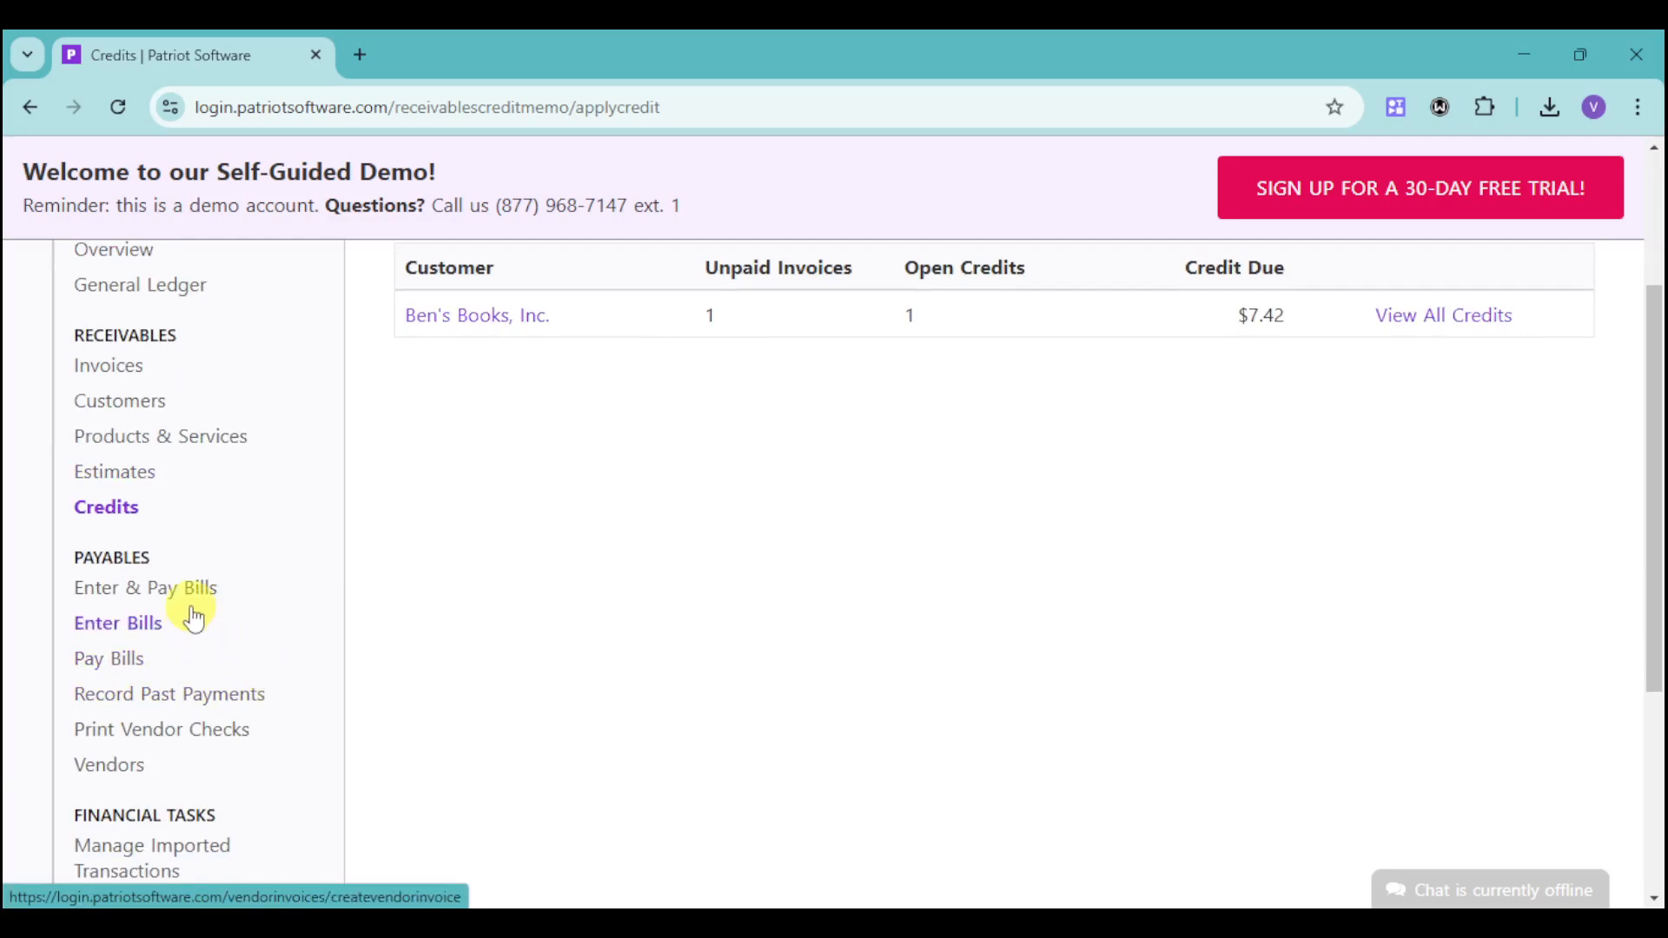
# - Open the Enter & Pay Bills form and look through its payment type and withdrawal account choices
pyautogui.click(251, 589)
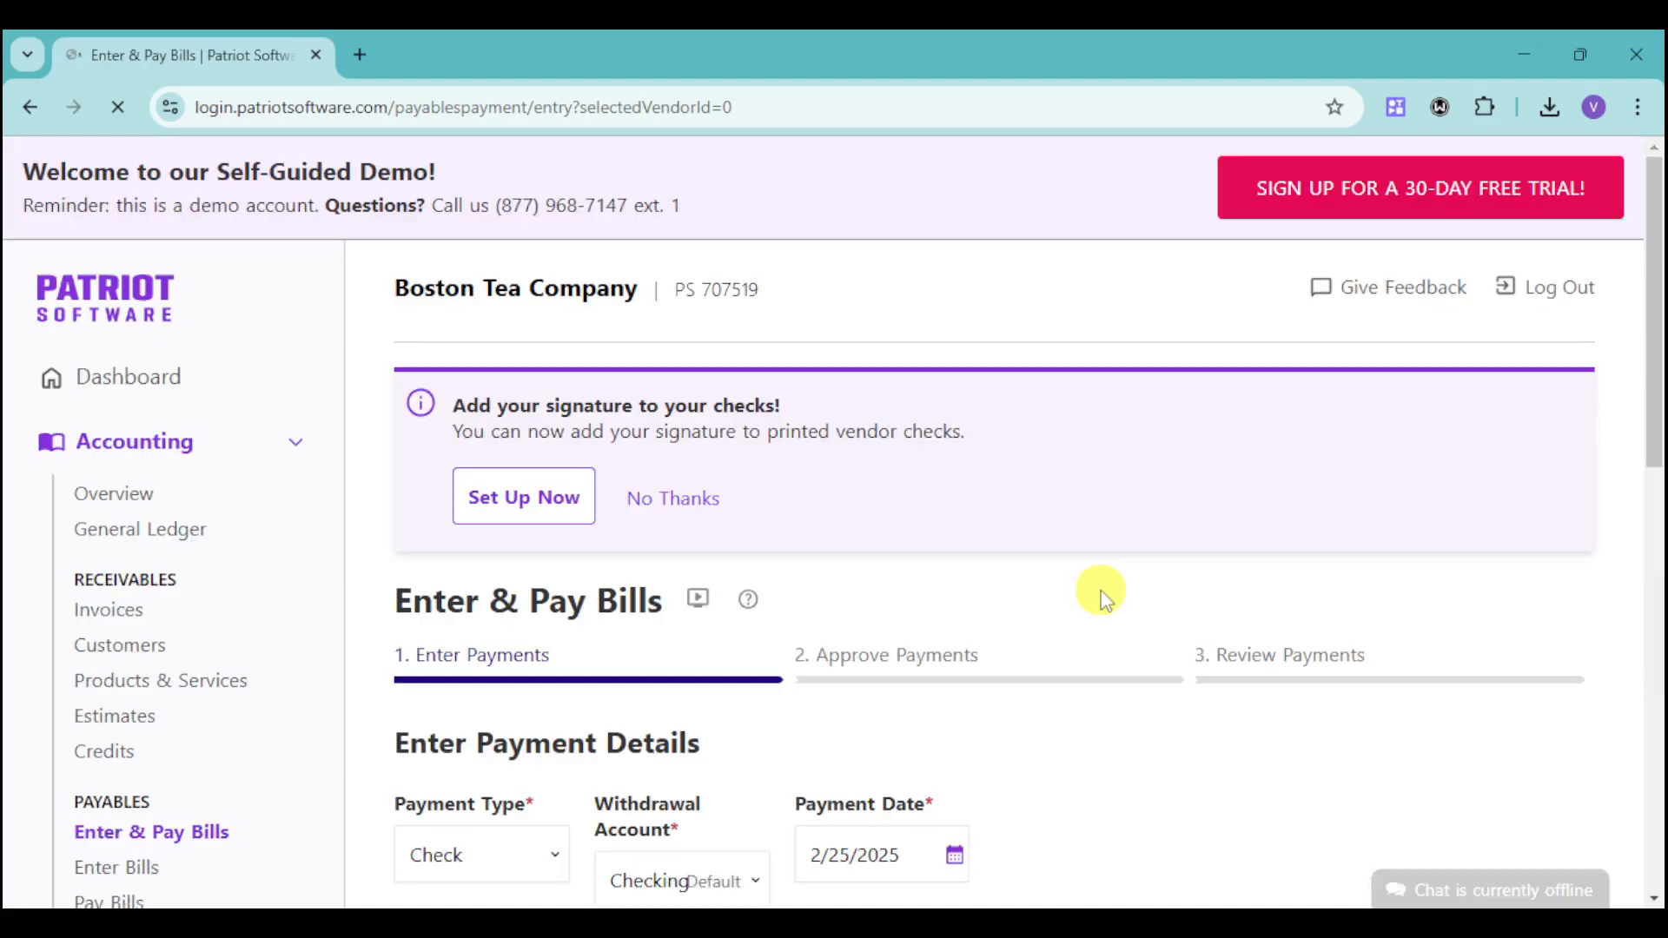
pyautogui.scroll(-3, 733, 641)
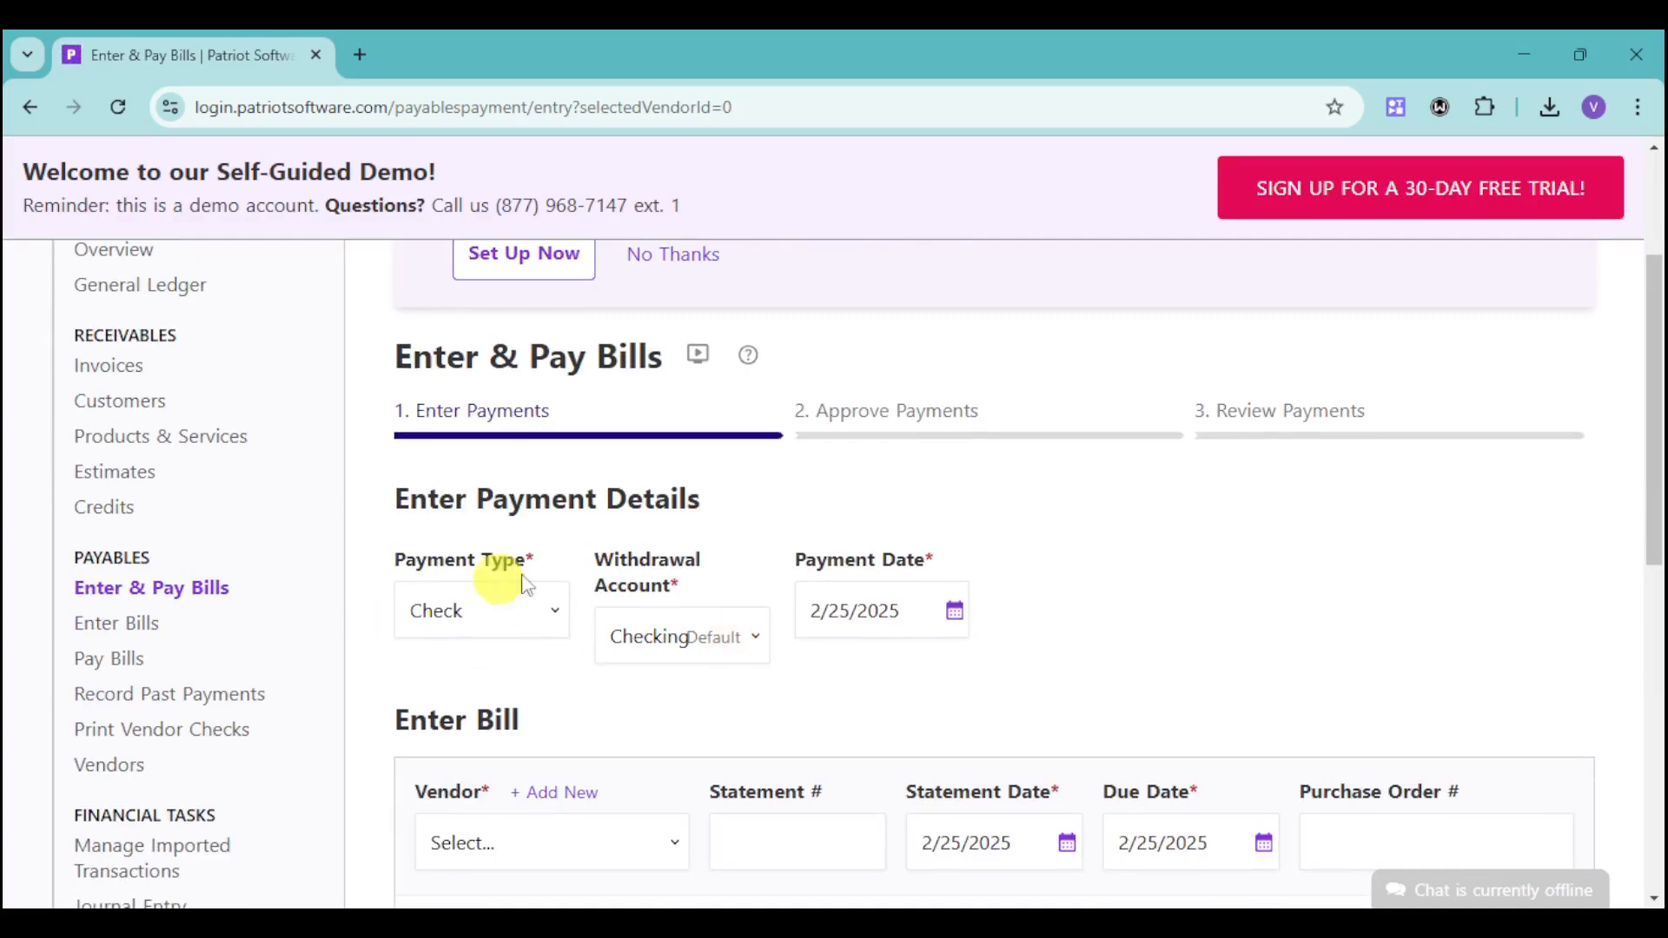
pyautogui.click(538, 612)
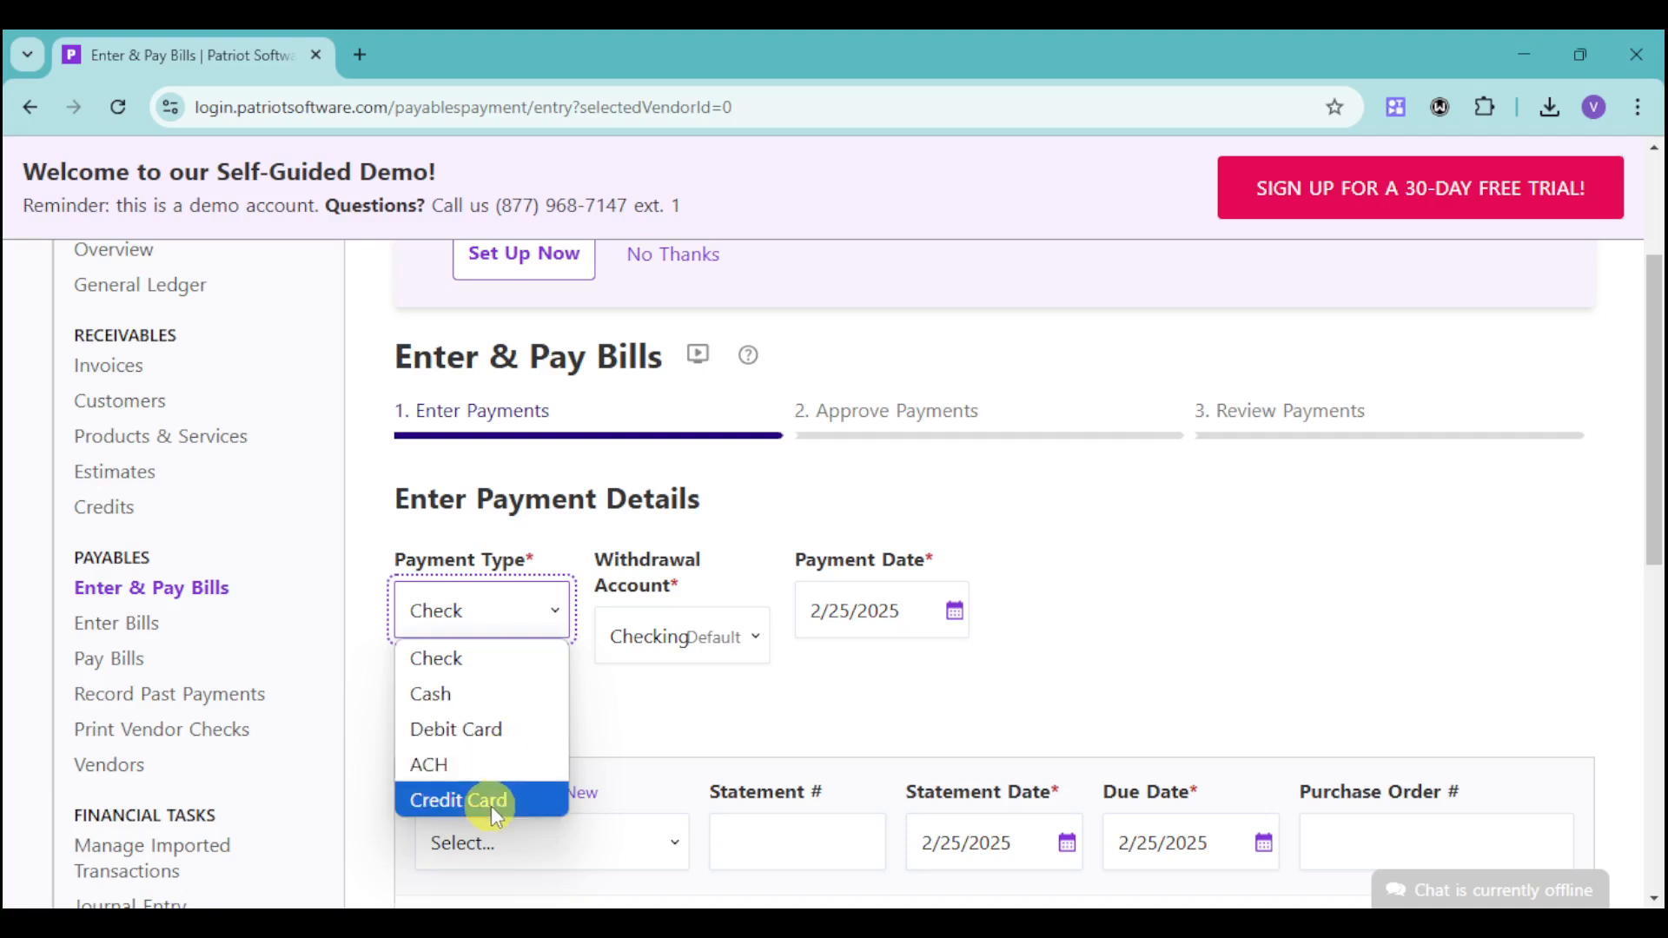
pyautogui.click(935, 696)
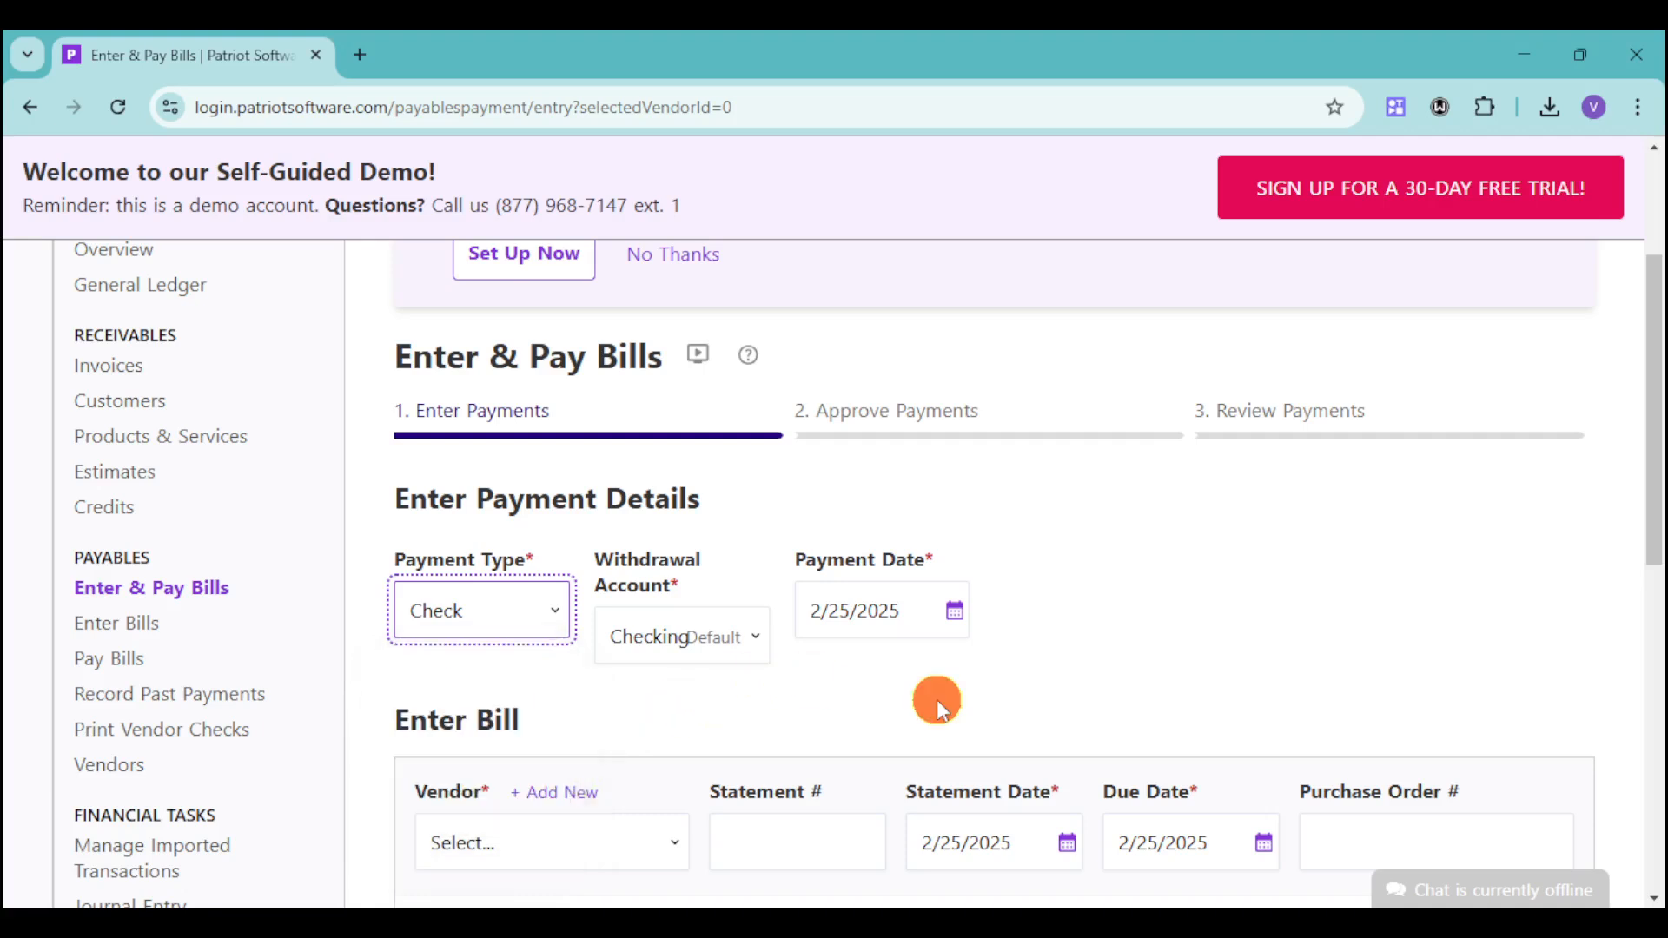
pyautogui.click(665, 633)
pyautogui.click(1171, 616)
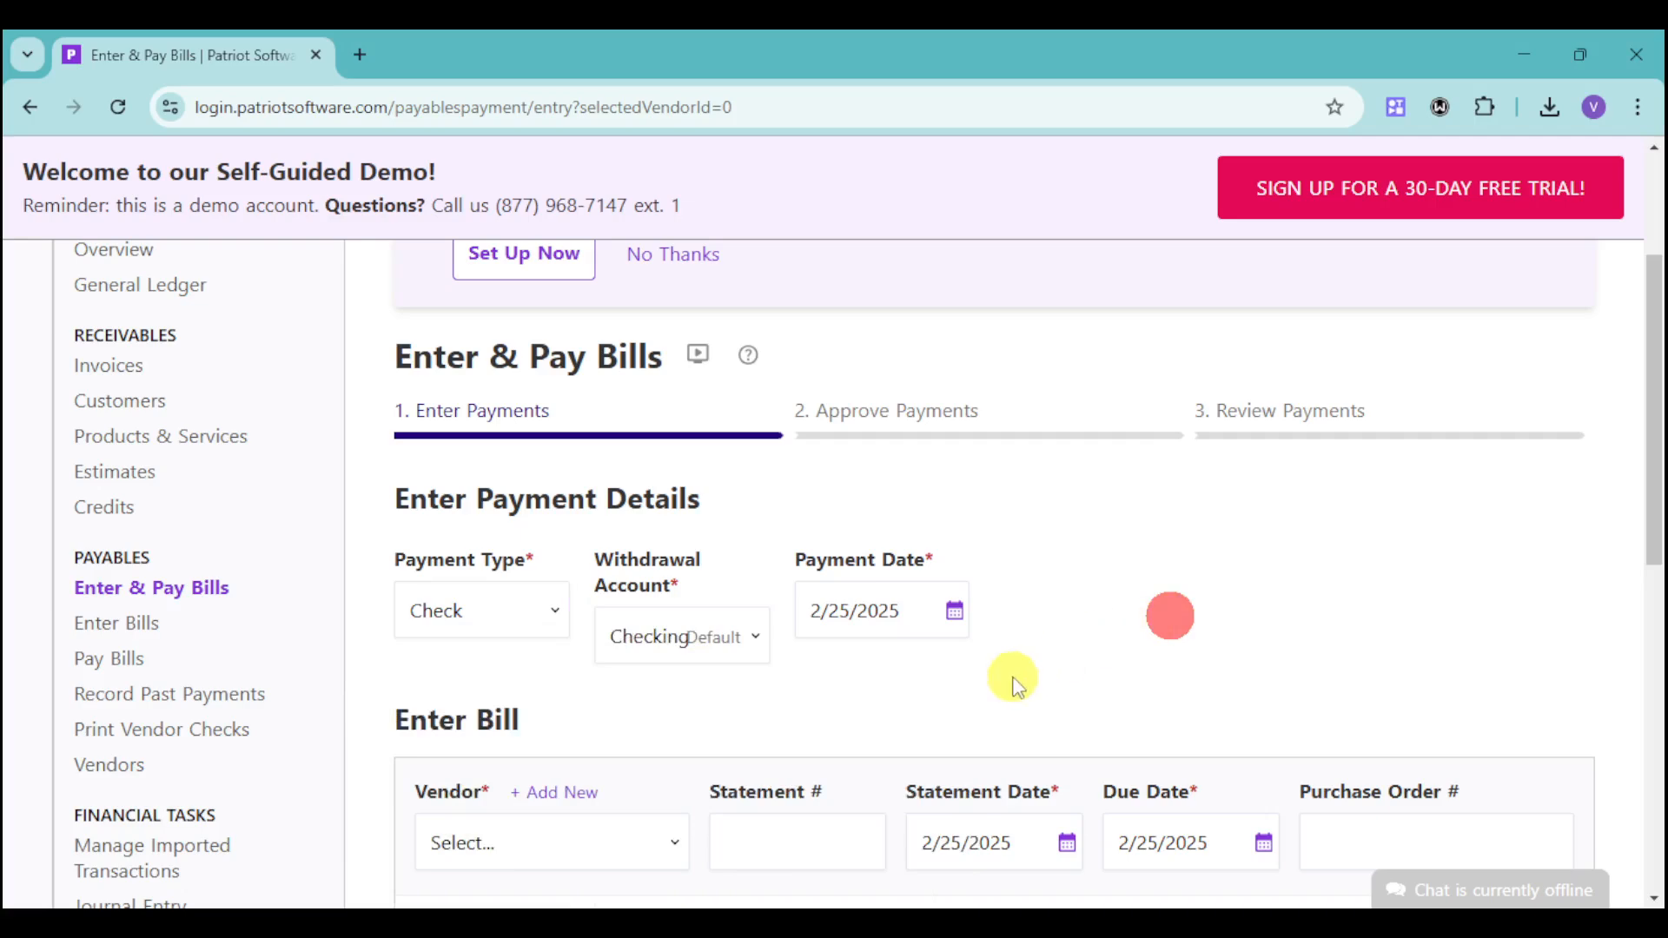
# - Examine the Enter Bill section's vendor, account, 1099 type, department, amount and comments fields, including the available 1099 types
pyautogui.scroll(-3, 1013, 678)
pyautogui.scroll(-3, 695, 643)
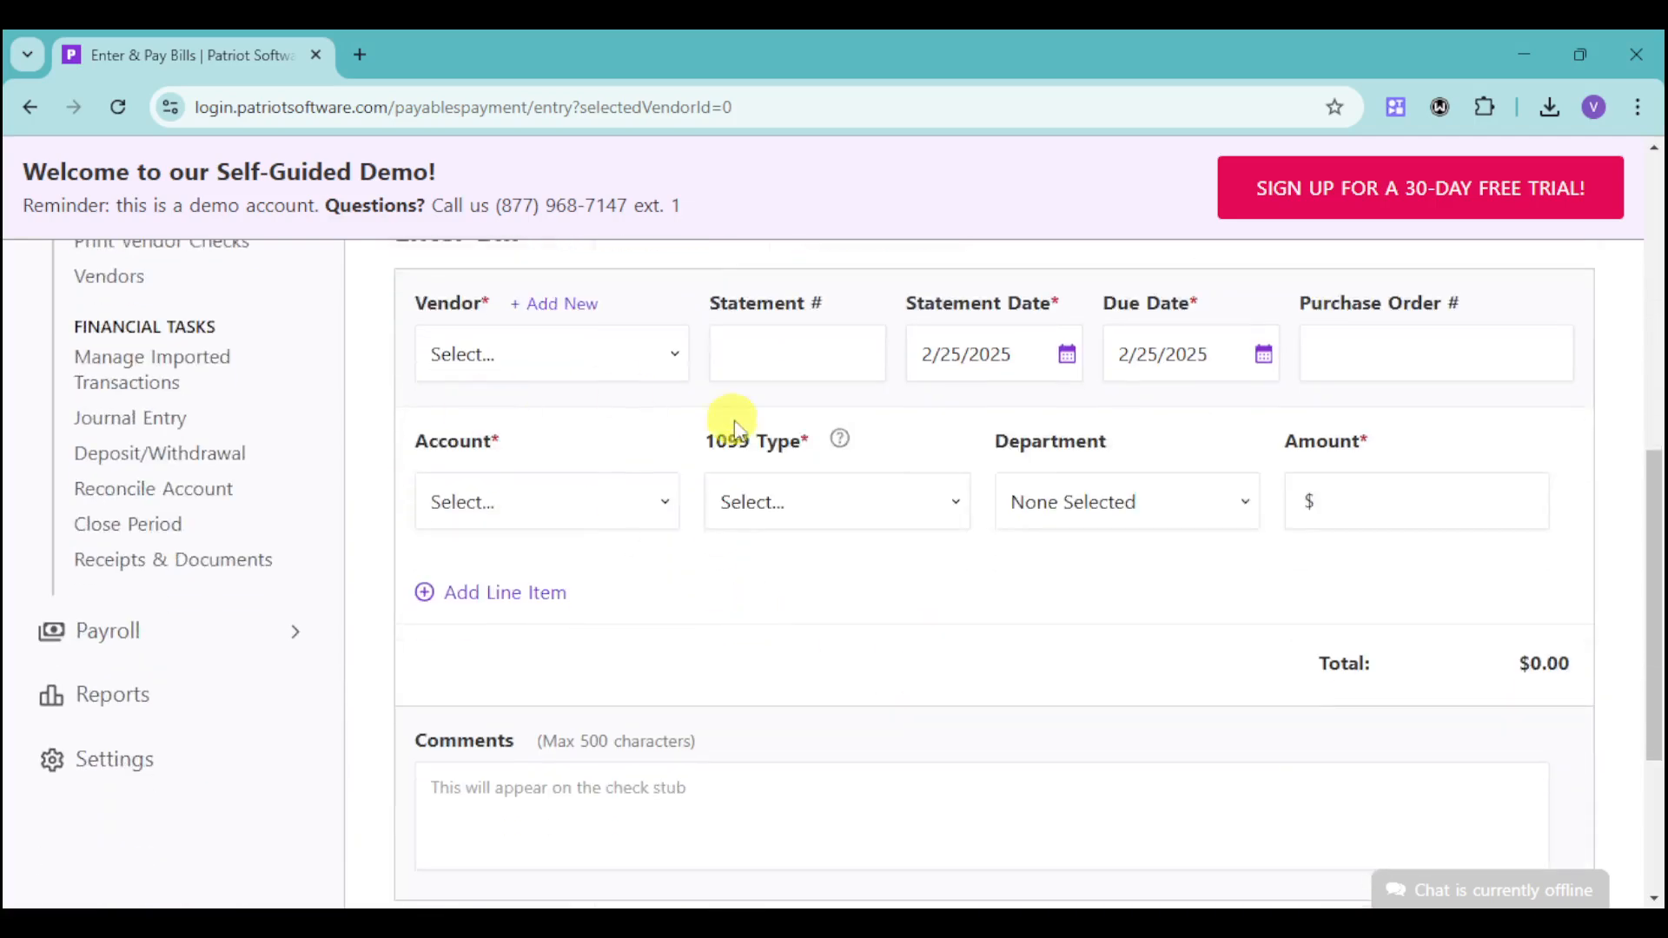
pyautogui.scroll(2, 725, 434)
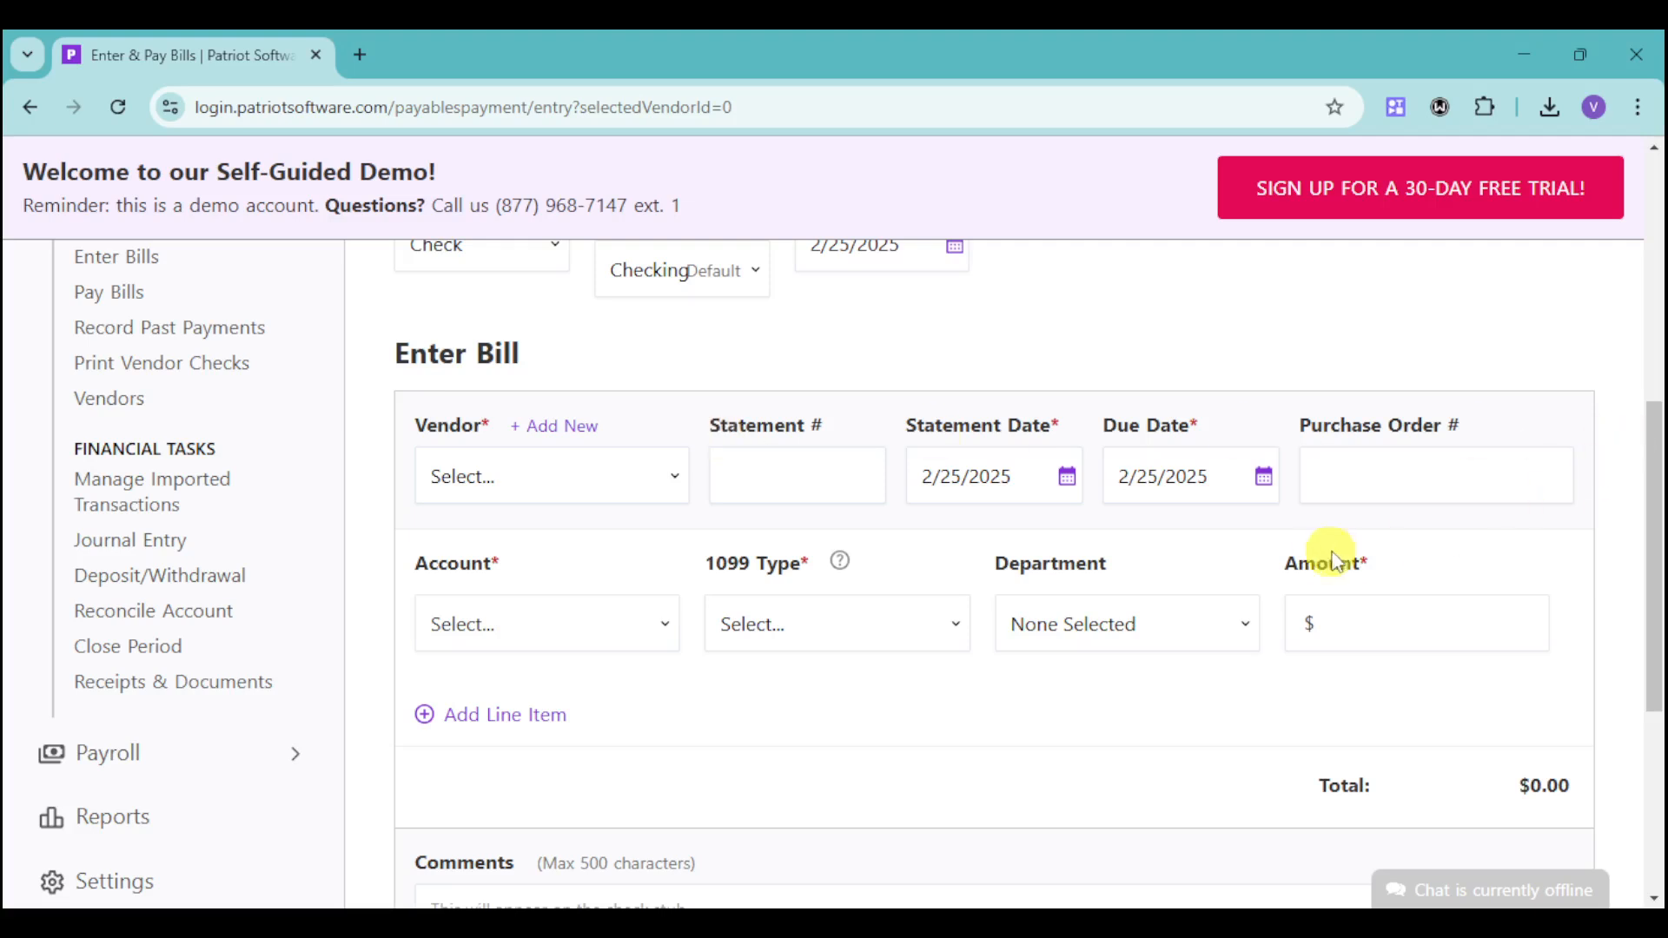
pyautogui.click(753, 653)
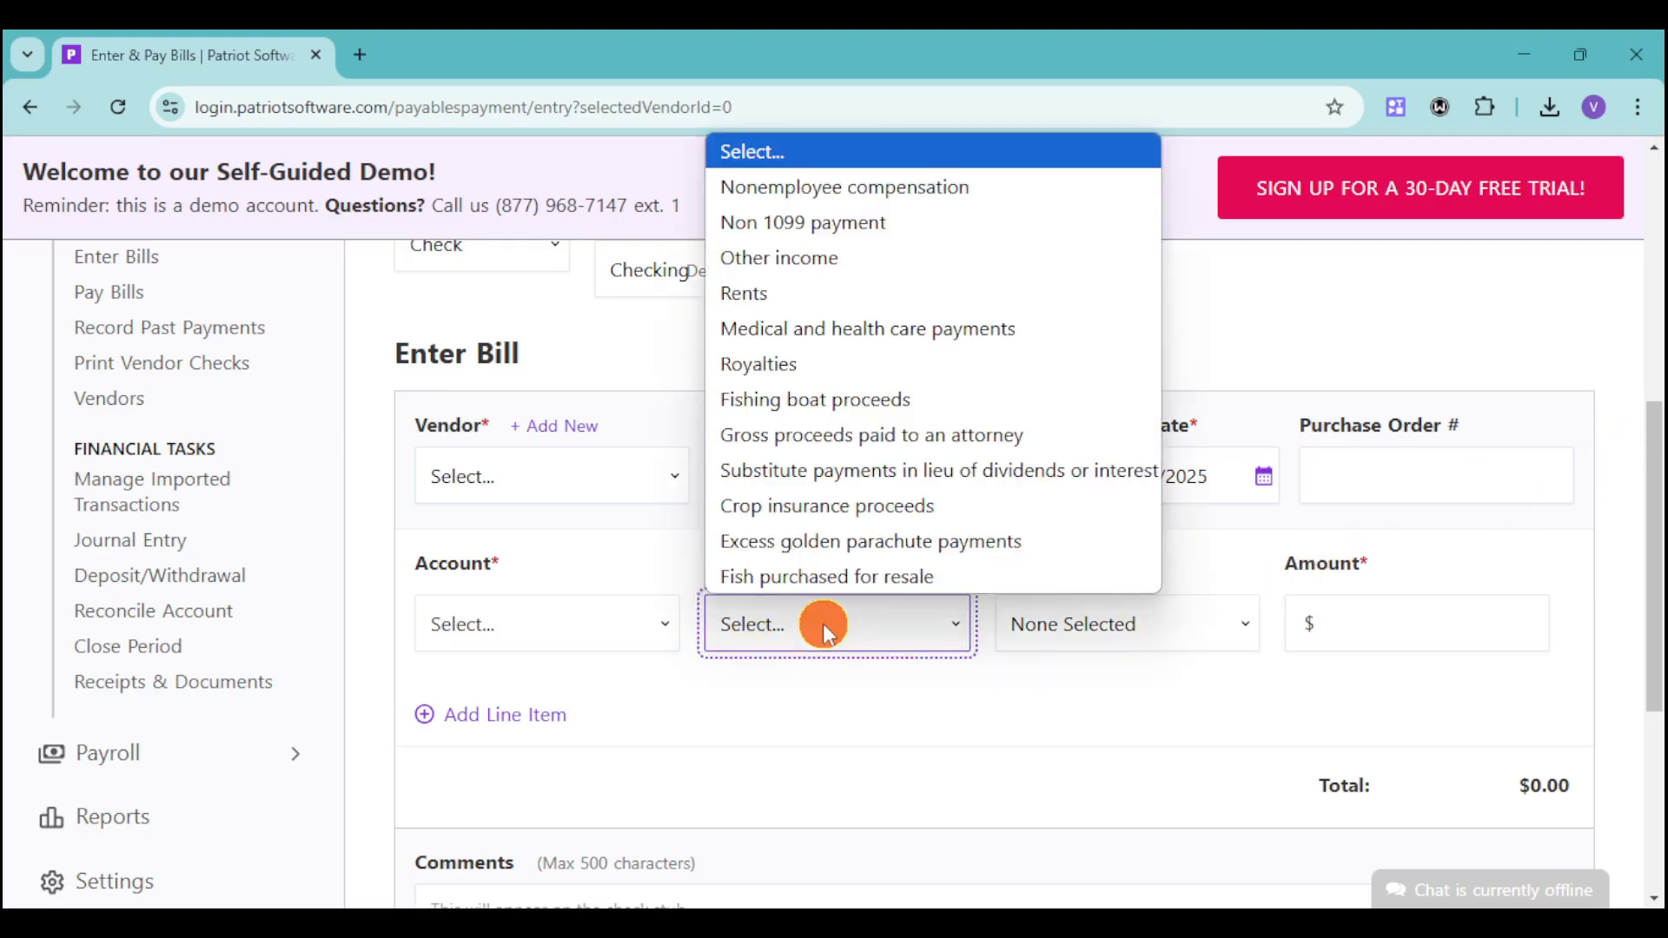
pyautogui.click(958, 660)
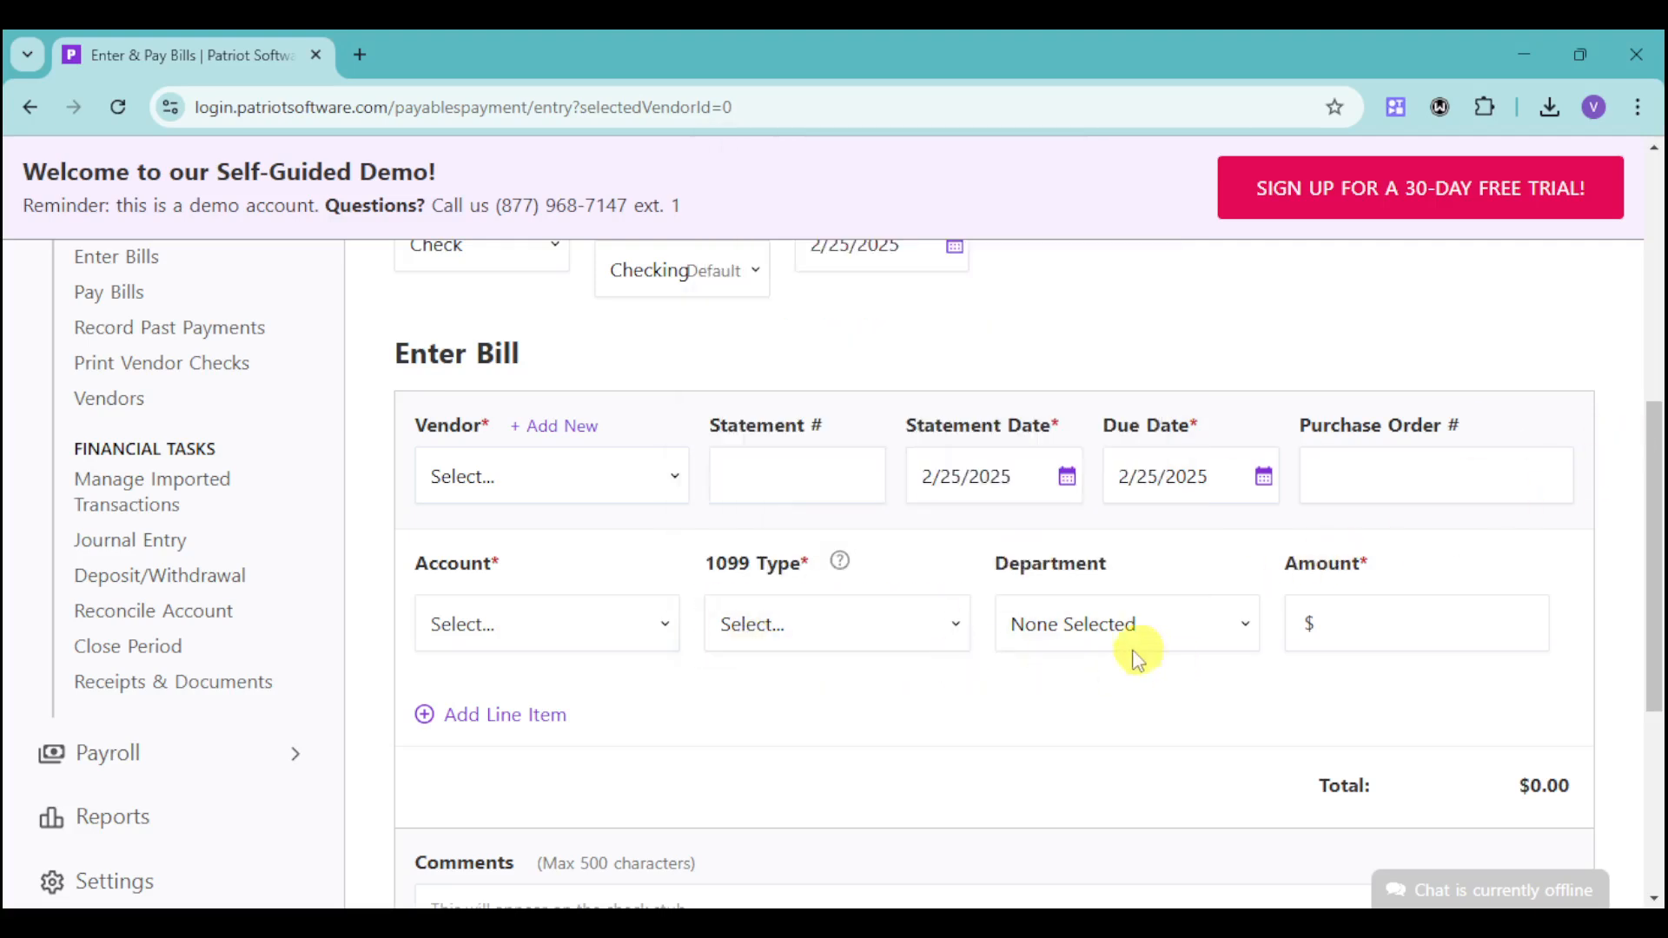
pyautogui.scroll(-3, 1251, 643)
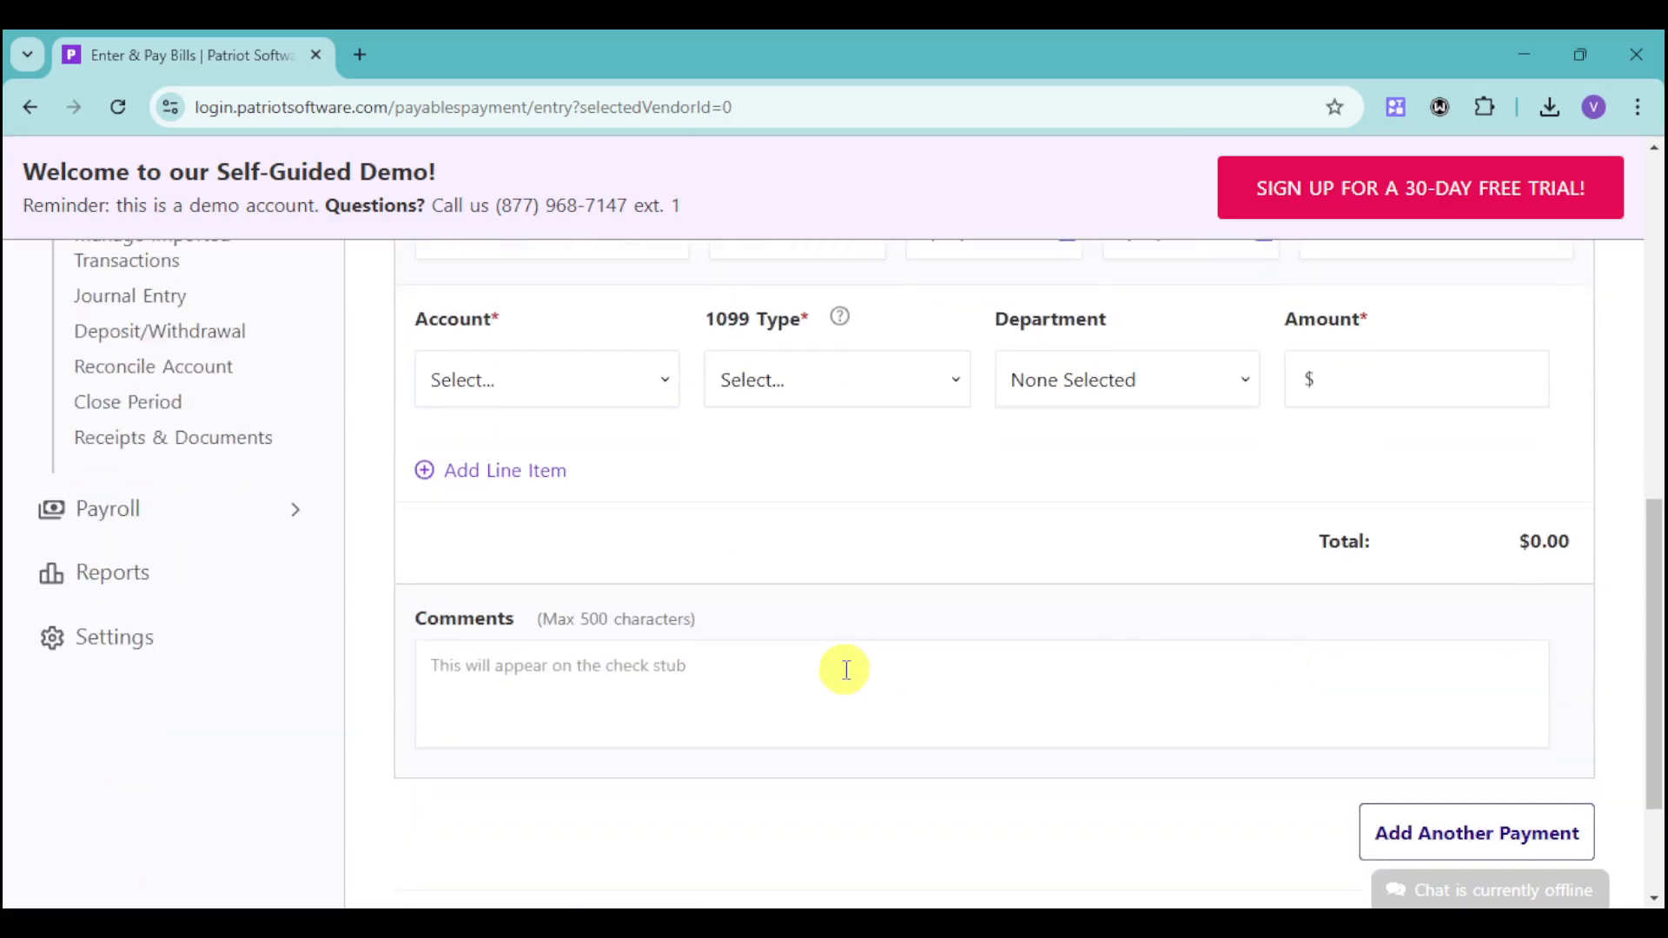
pyautogui.scroll(-2, 886, 670)
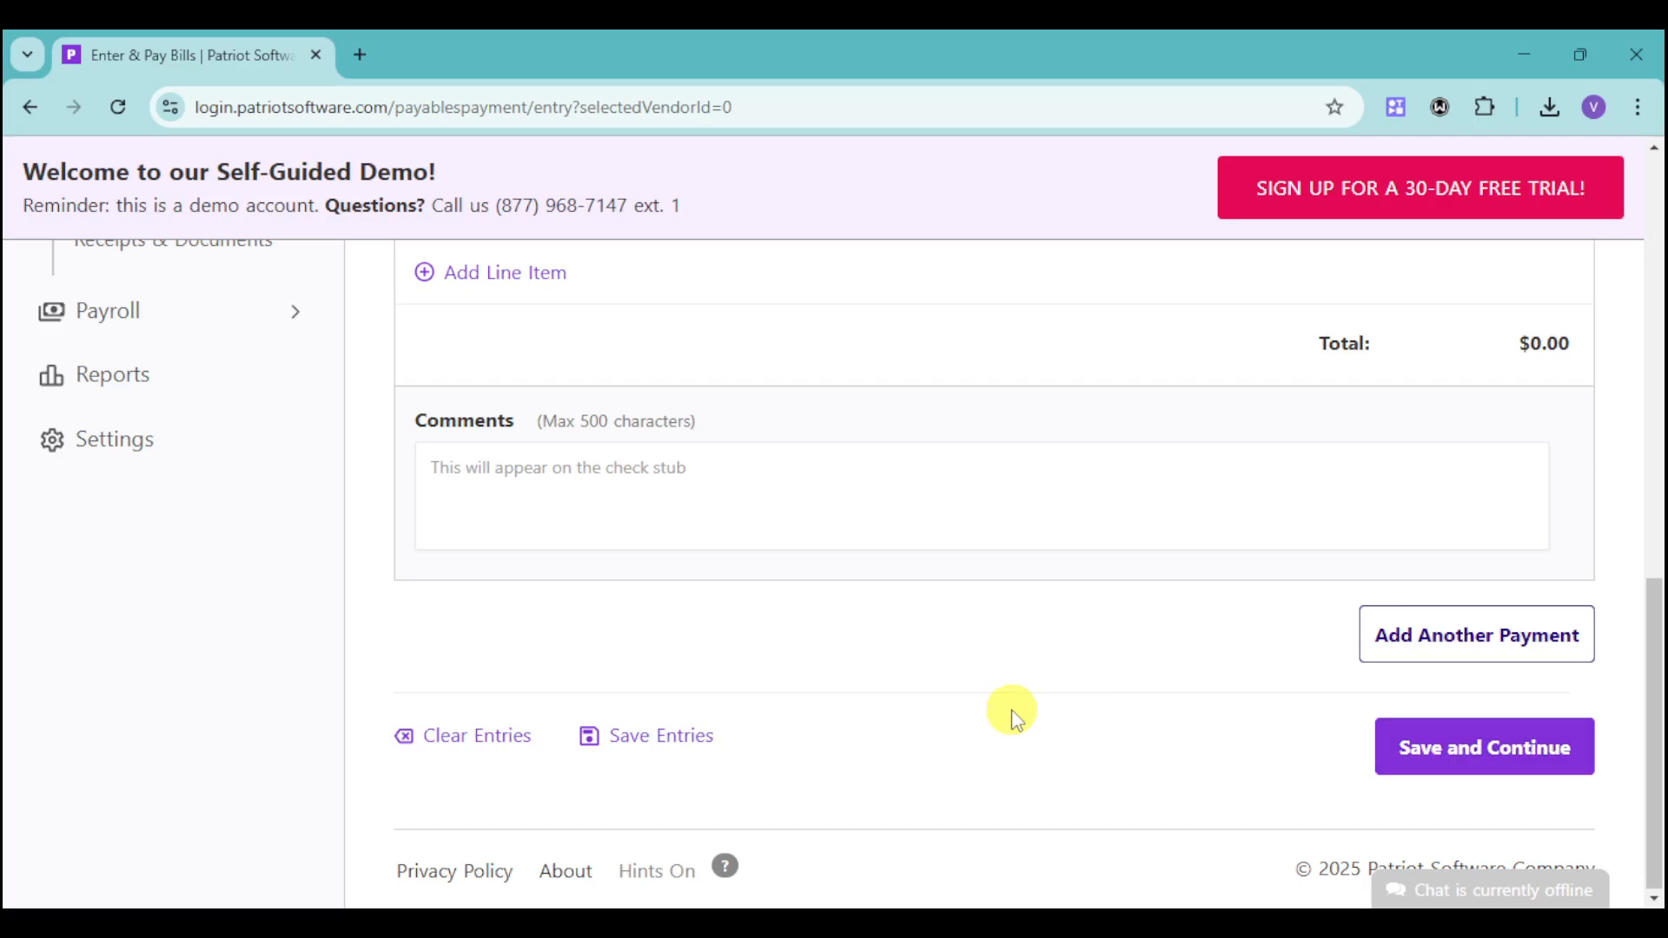
# - Open the Payroll Overview and review its task shortcuts and the most recent payrolls
pyautogui.scroll(5, 904, 513)
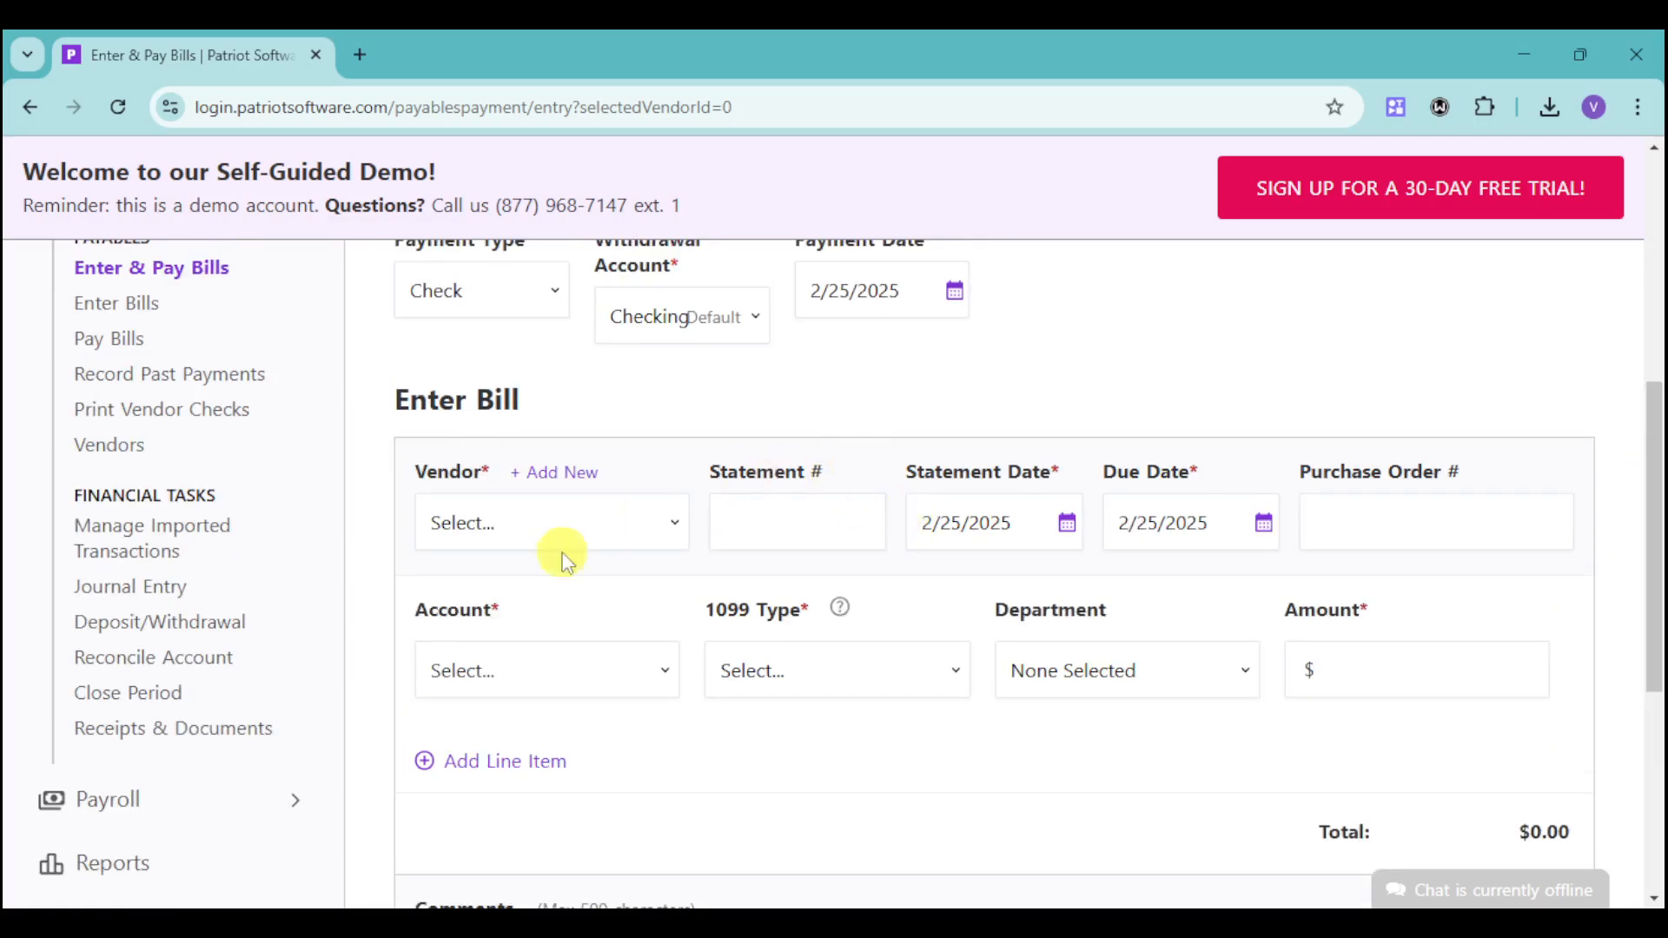
pyautogui.click(238, 801)
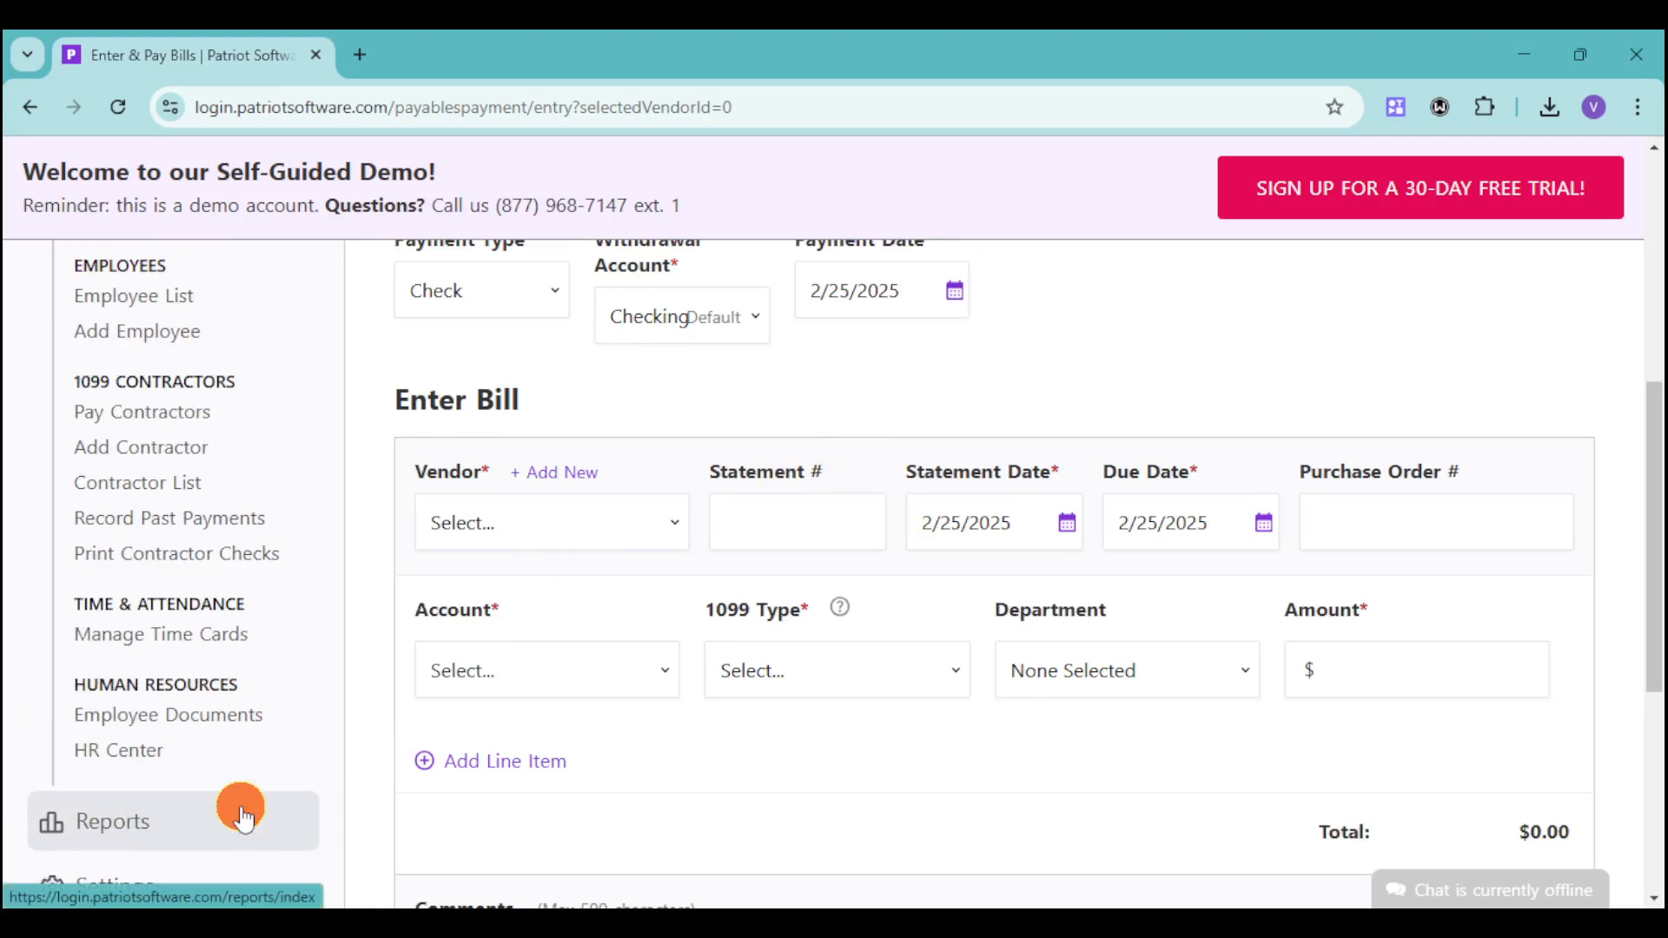
pyautogui.scroll(5, 335, 707)
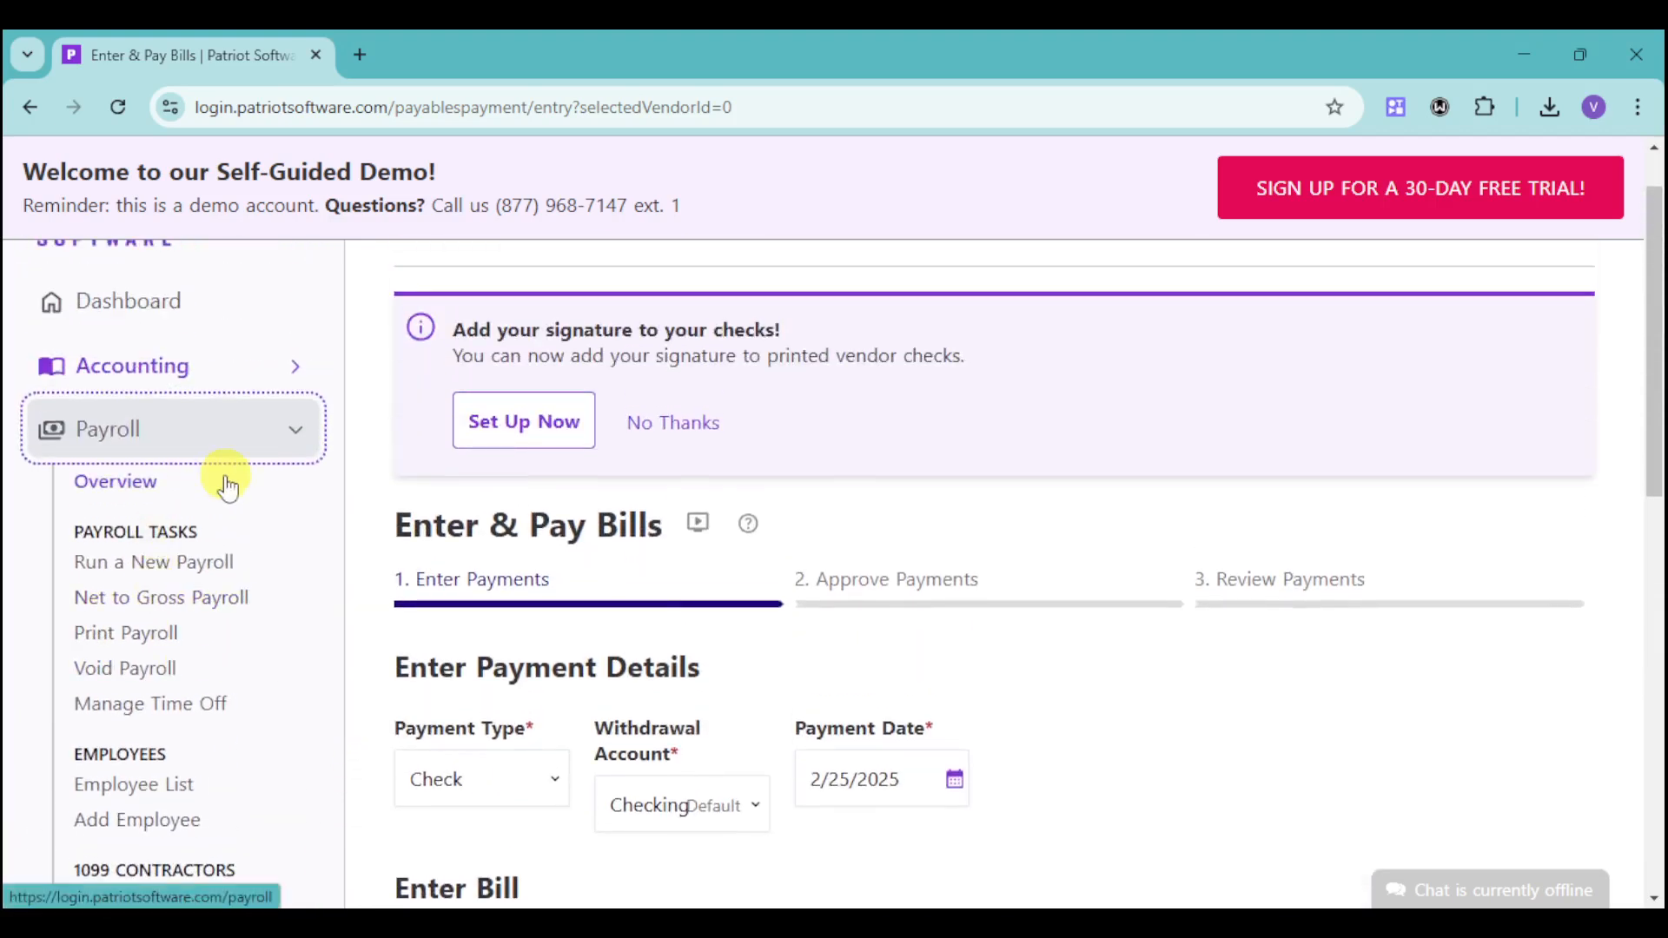
pyautogui.click(129, 484)
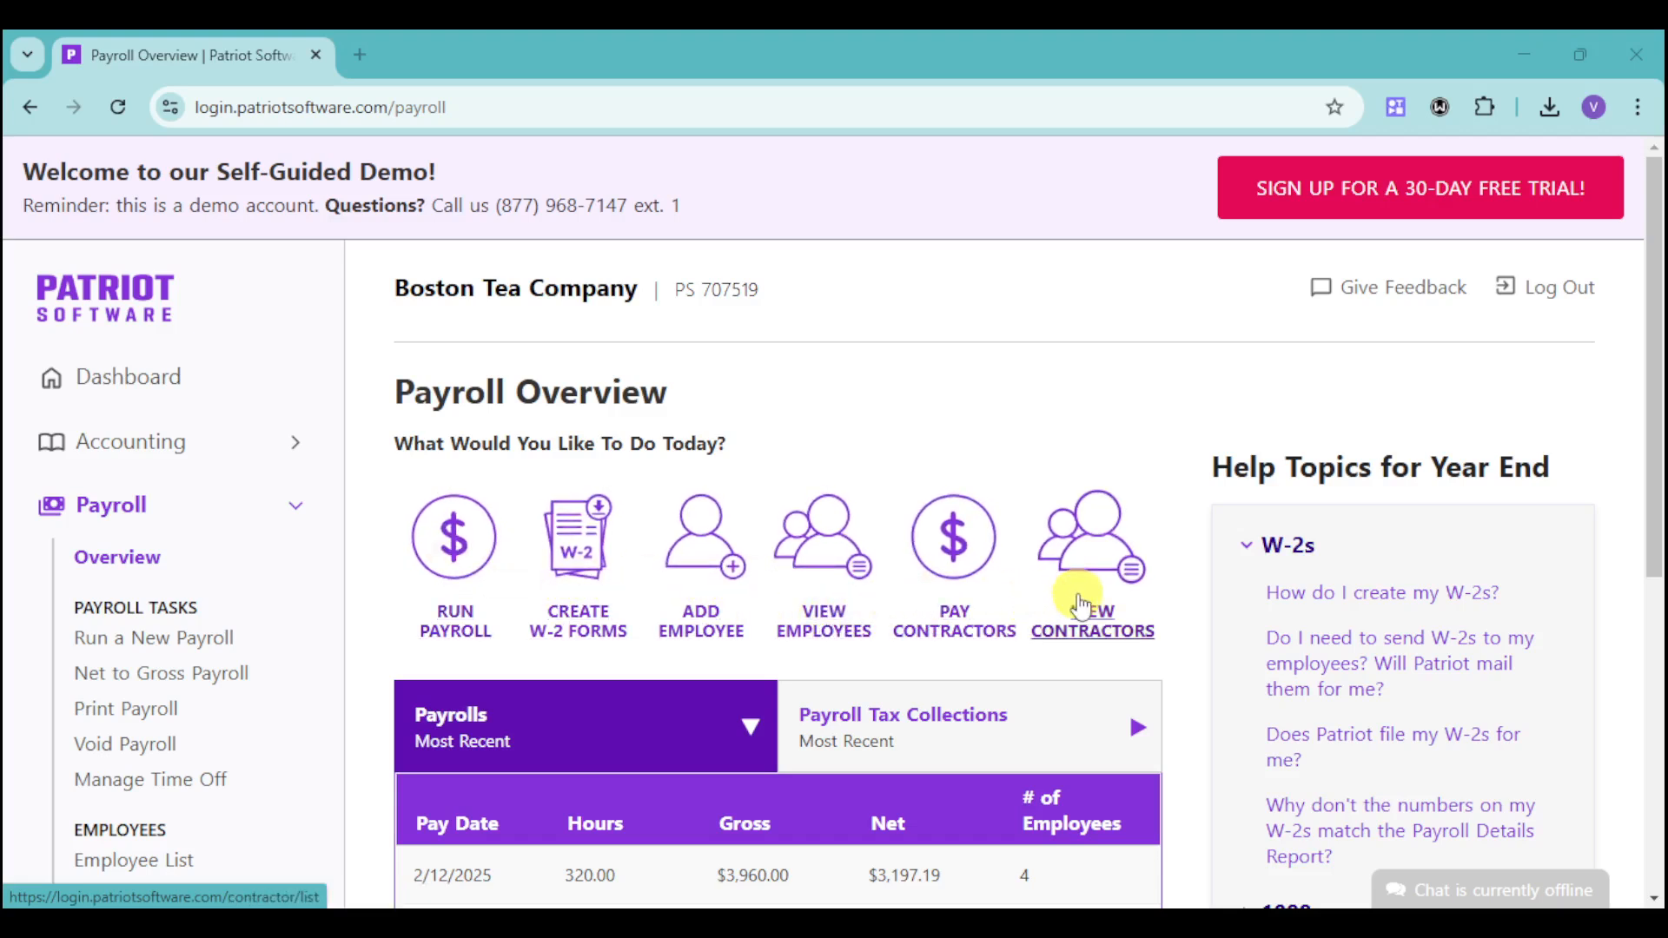
pyautogui.scroll(-3, 1083, 608)
pyautogui.scroll(3, 1080, 600)
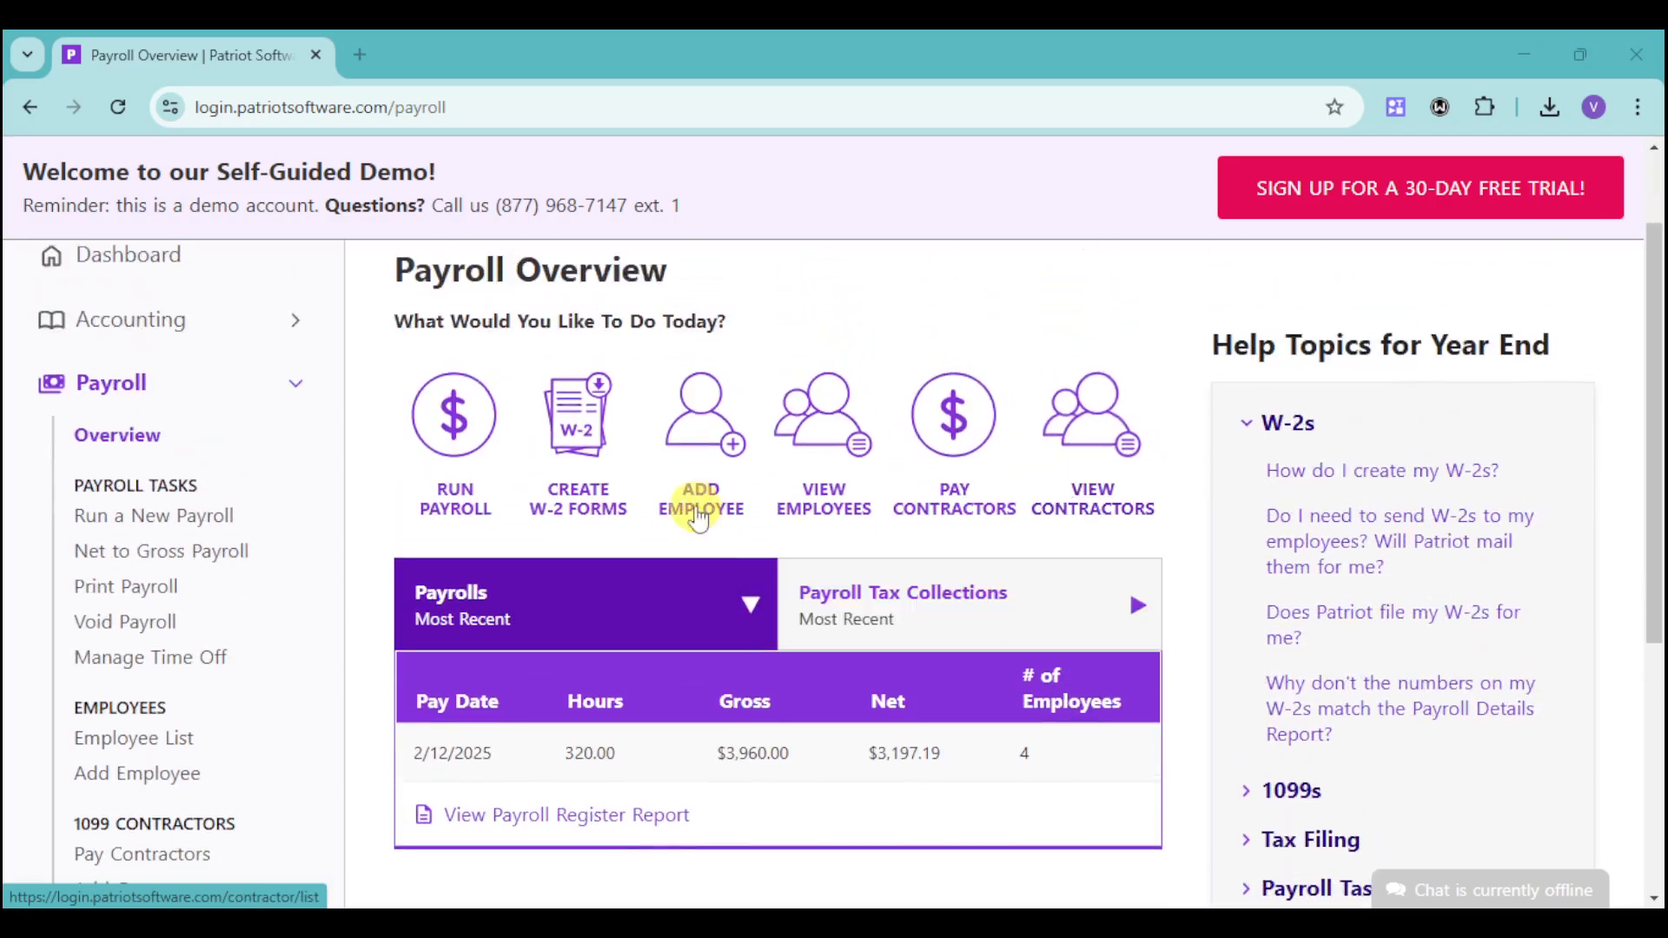
# - Open the Add Employee form and examine its personal, contact, eligibility, work, pay, time card and demographics sections
pyautogui.click(692, 495)
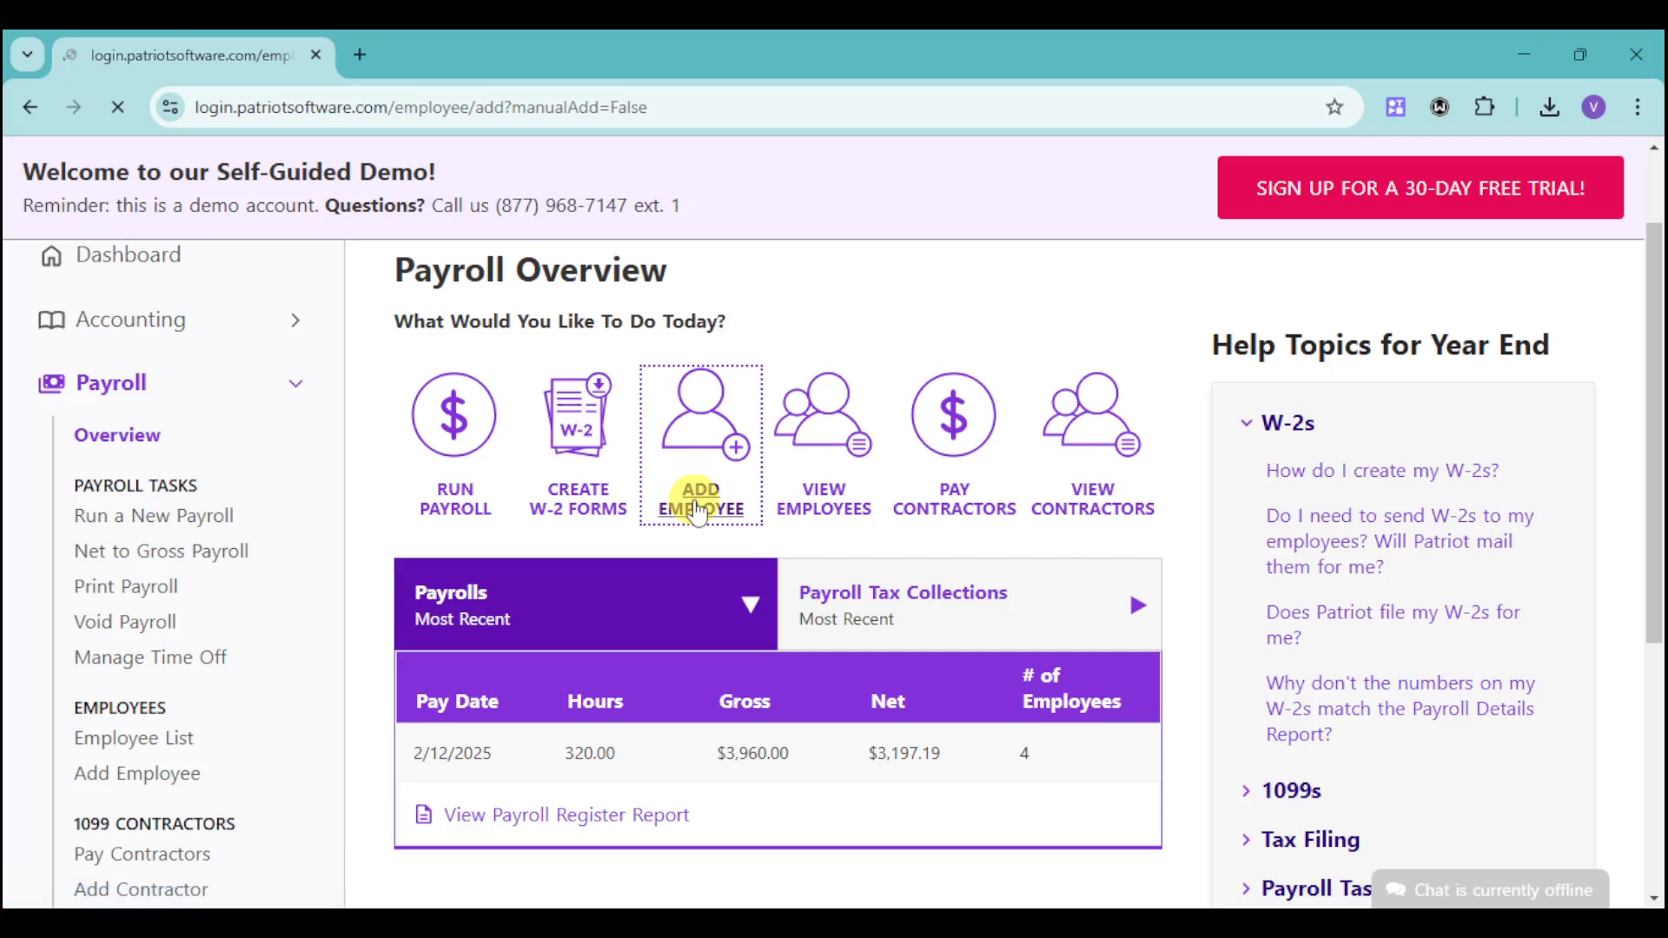
pyautogui.scroll(-2, 707, 533)
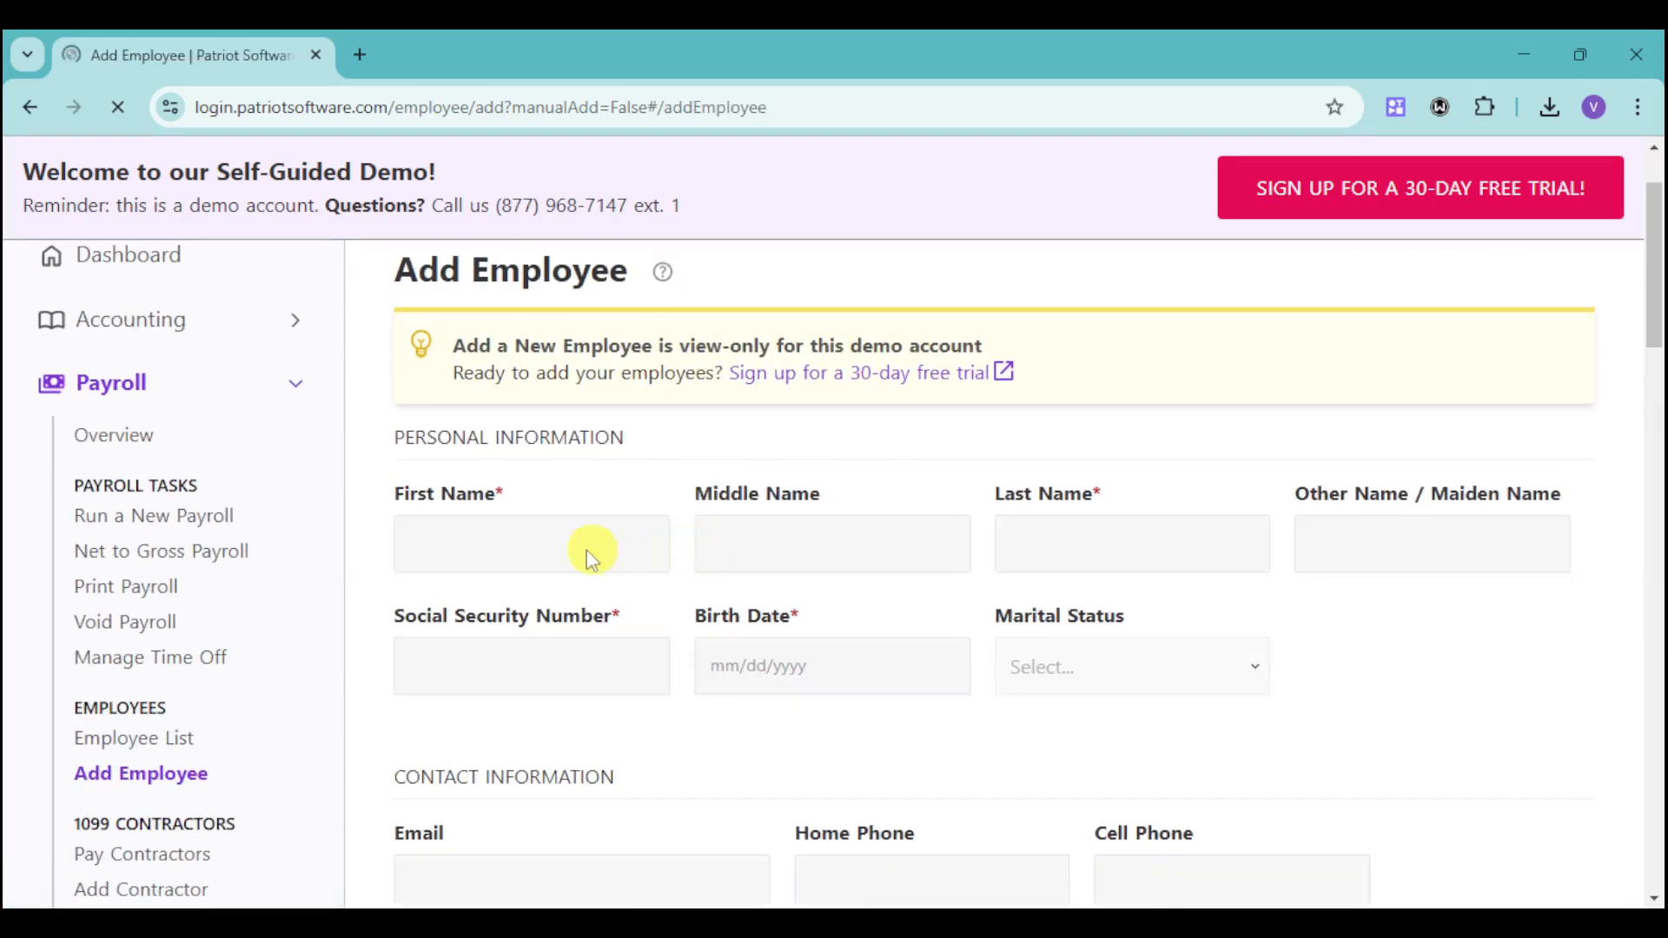
pyautogui.click(538, 556)
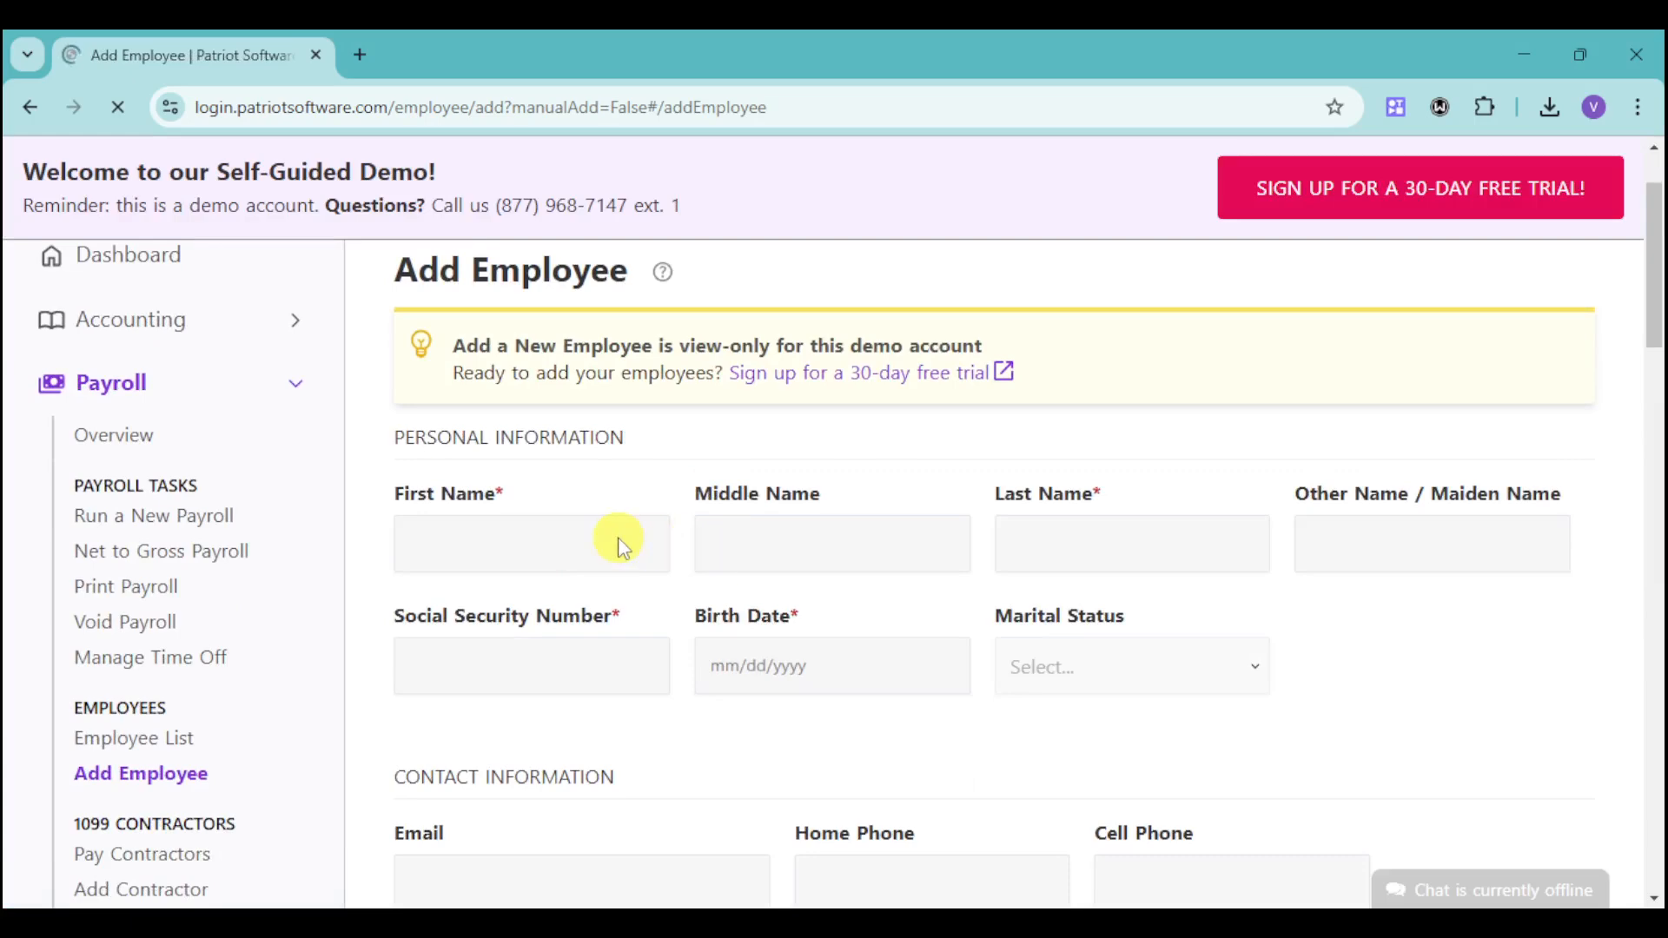
pyautogui.scroll(-6, 569, 543)
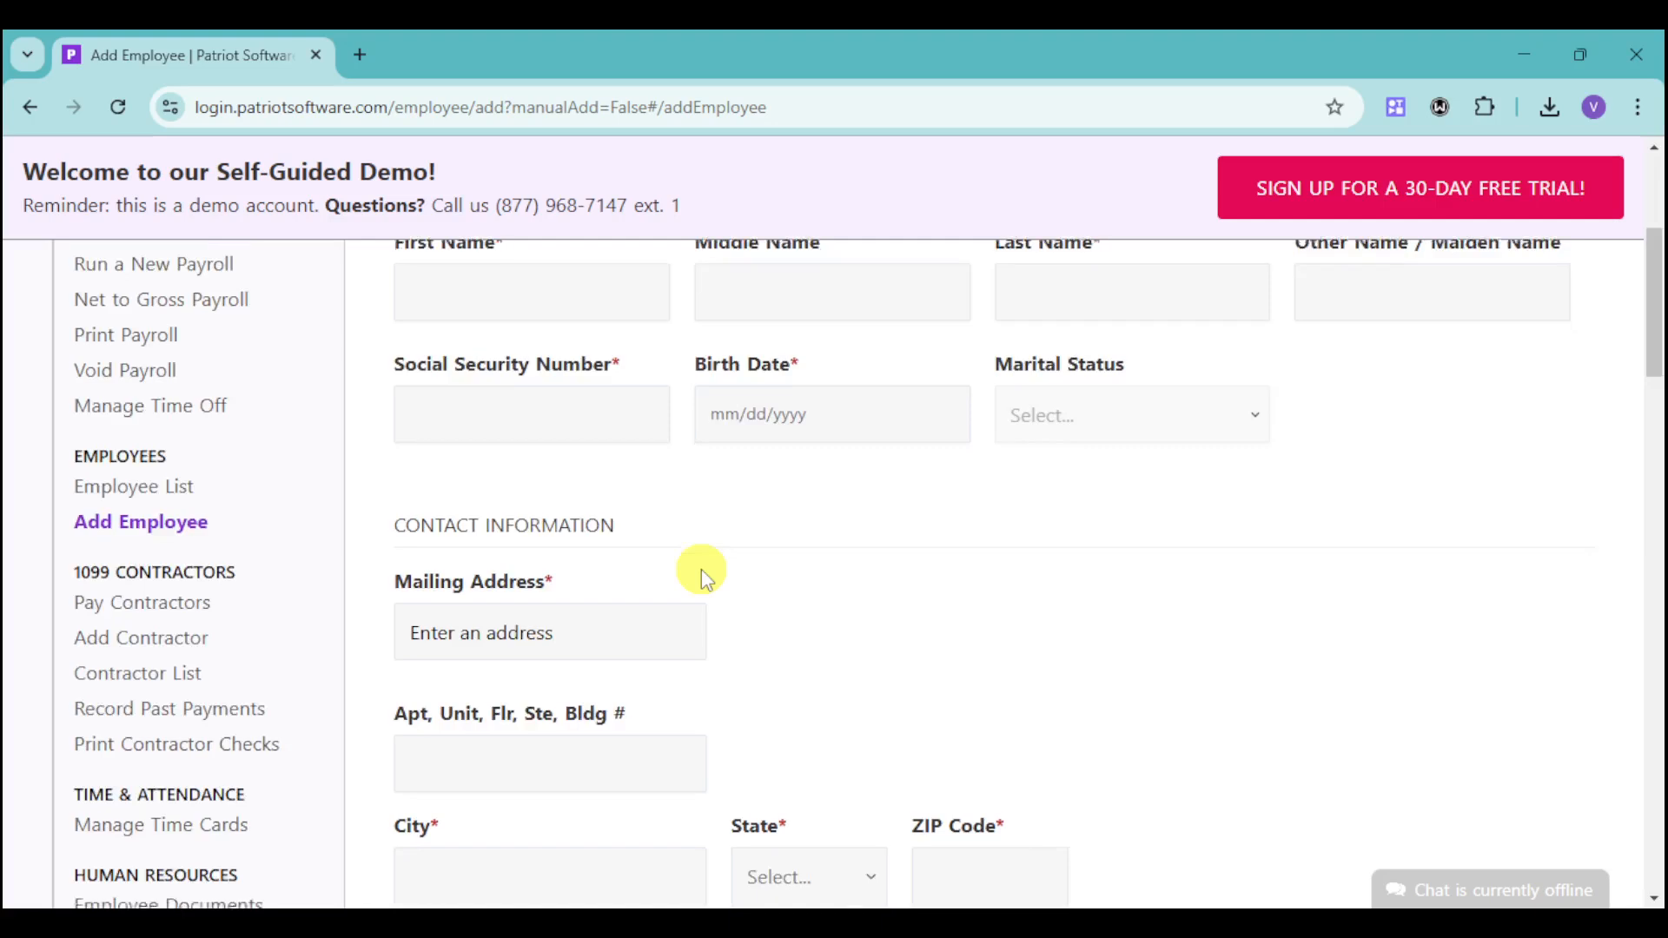
pyautogui.scroll(-5, 742, 582)
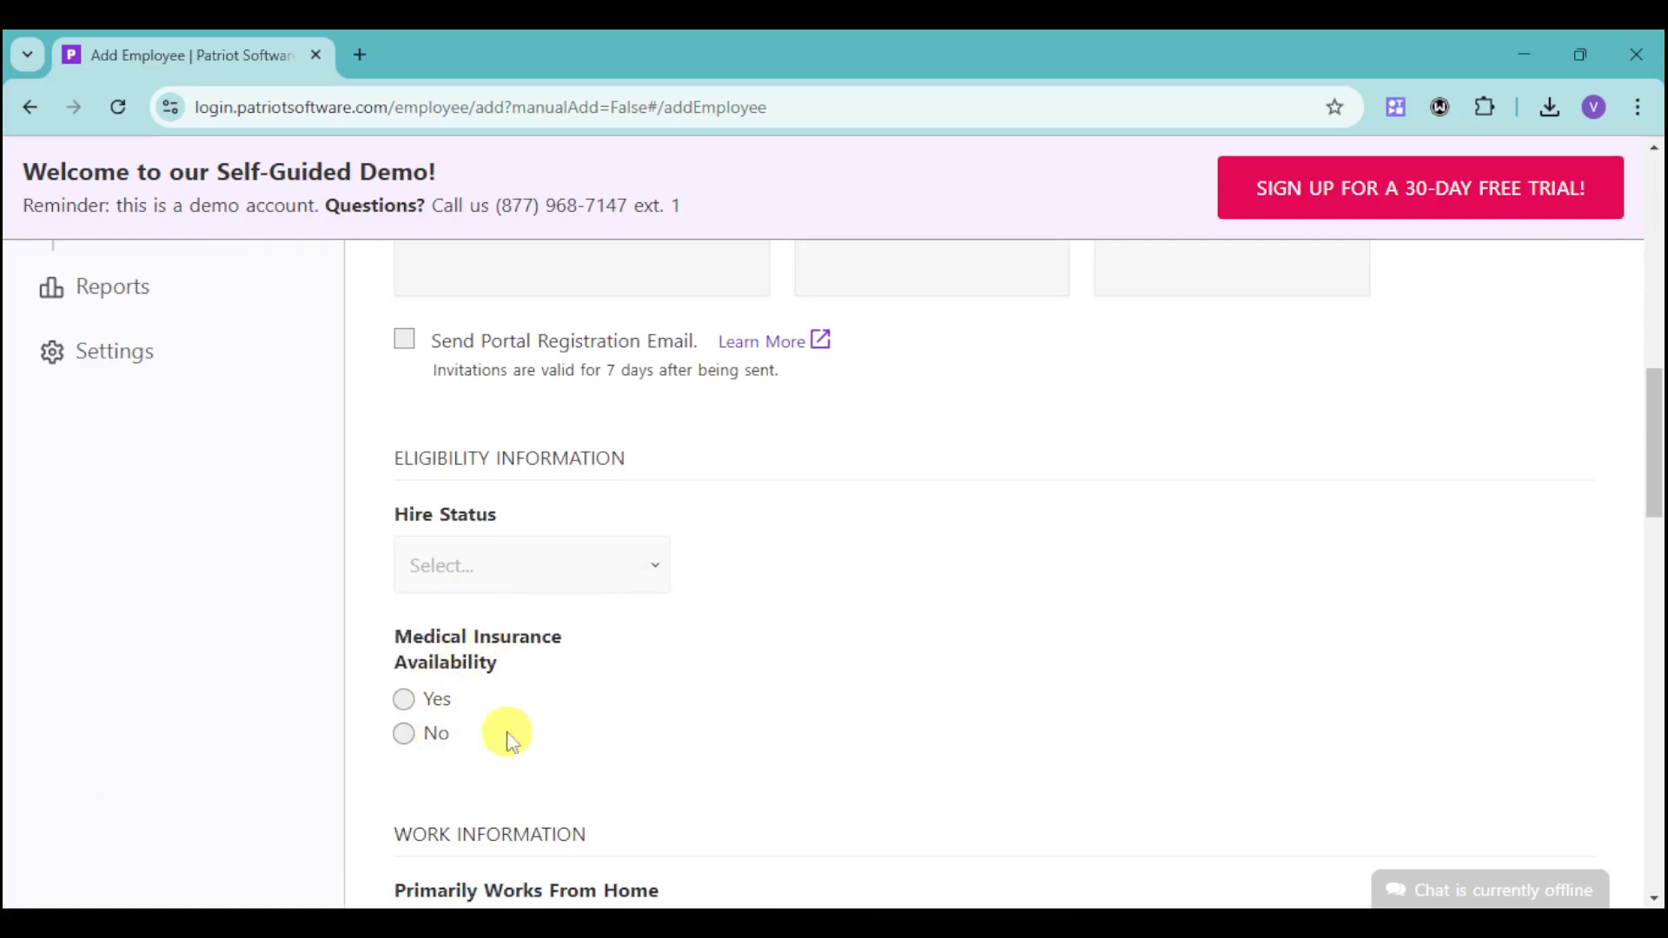
pyautogui.scroll(-4, 565, 726)
pyautogui.scroll(-3, 436, 499)
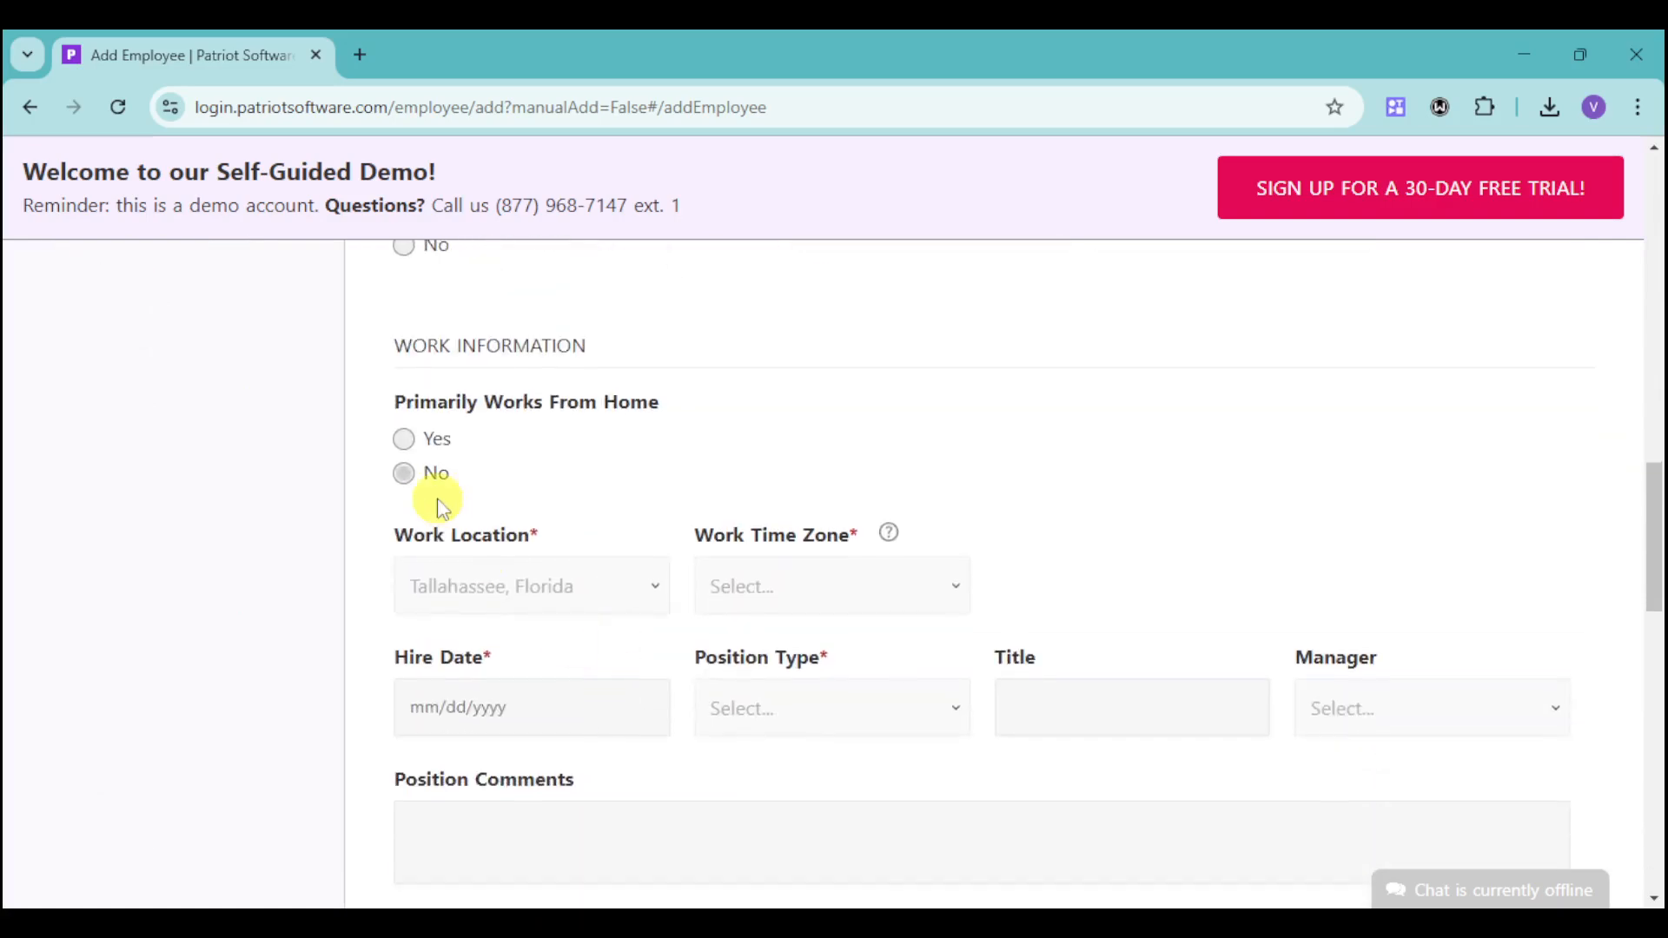
pyautogui.scroll(-8, 652, 589)
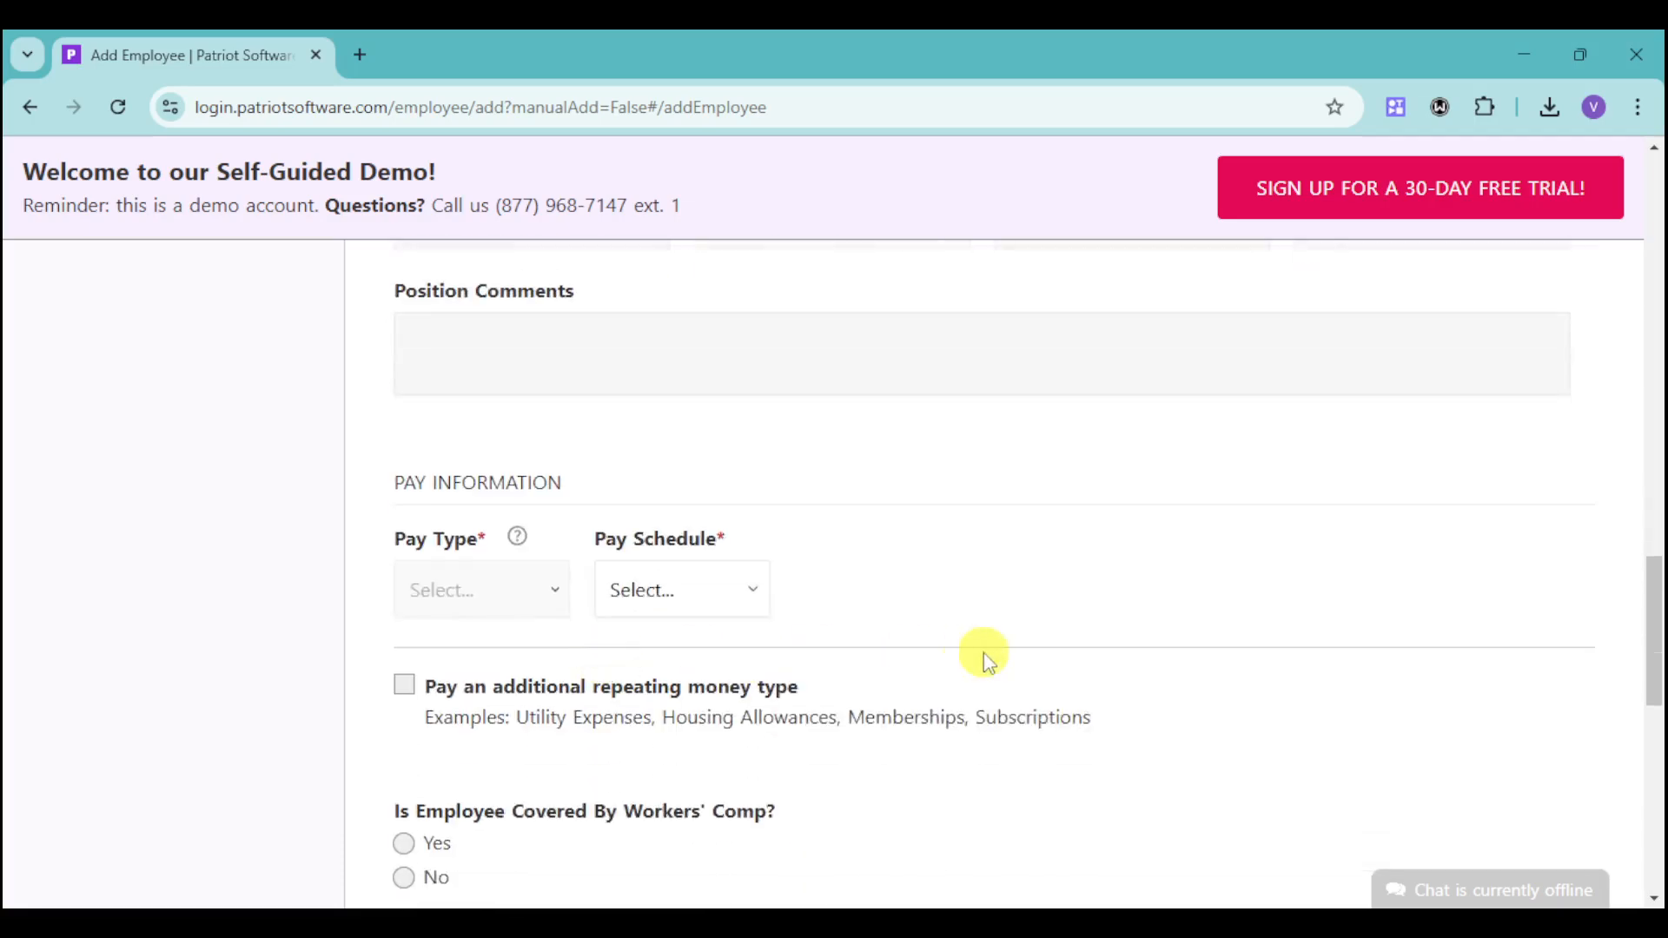
pyautogui.scroll(-6, 865, 633)
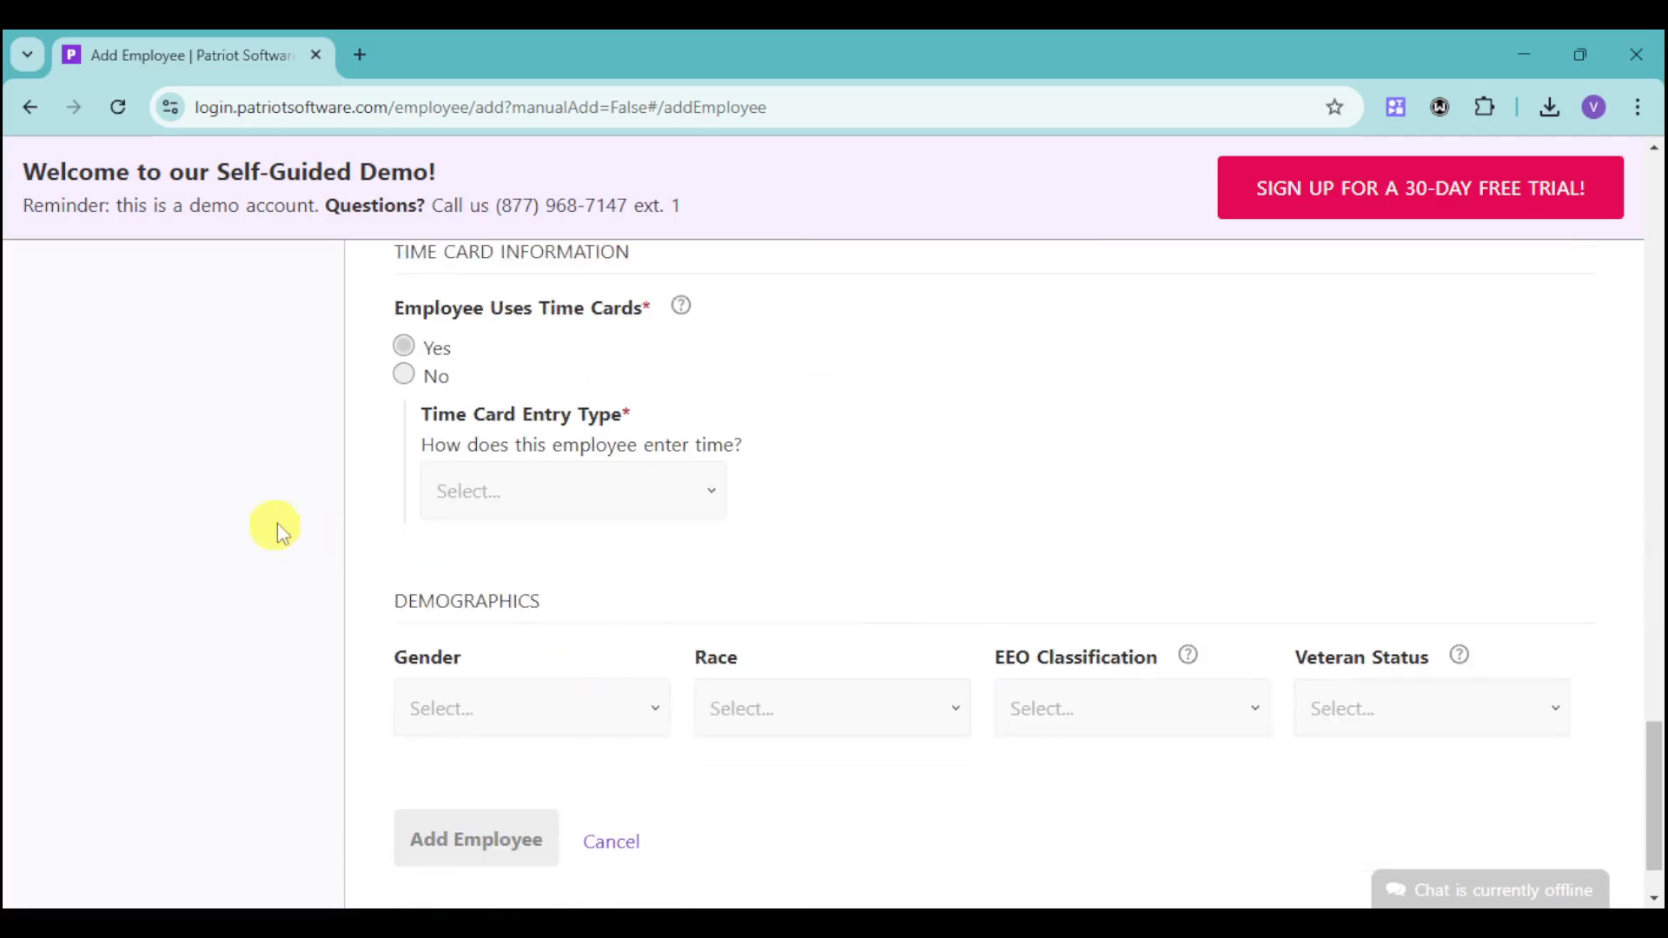
# - Return to the Payroll Overview and view the employee list with statuses, pay types and schedules
pyautogui.scroll(-1, 609, 500)
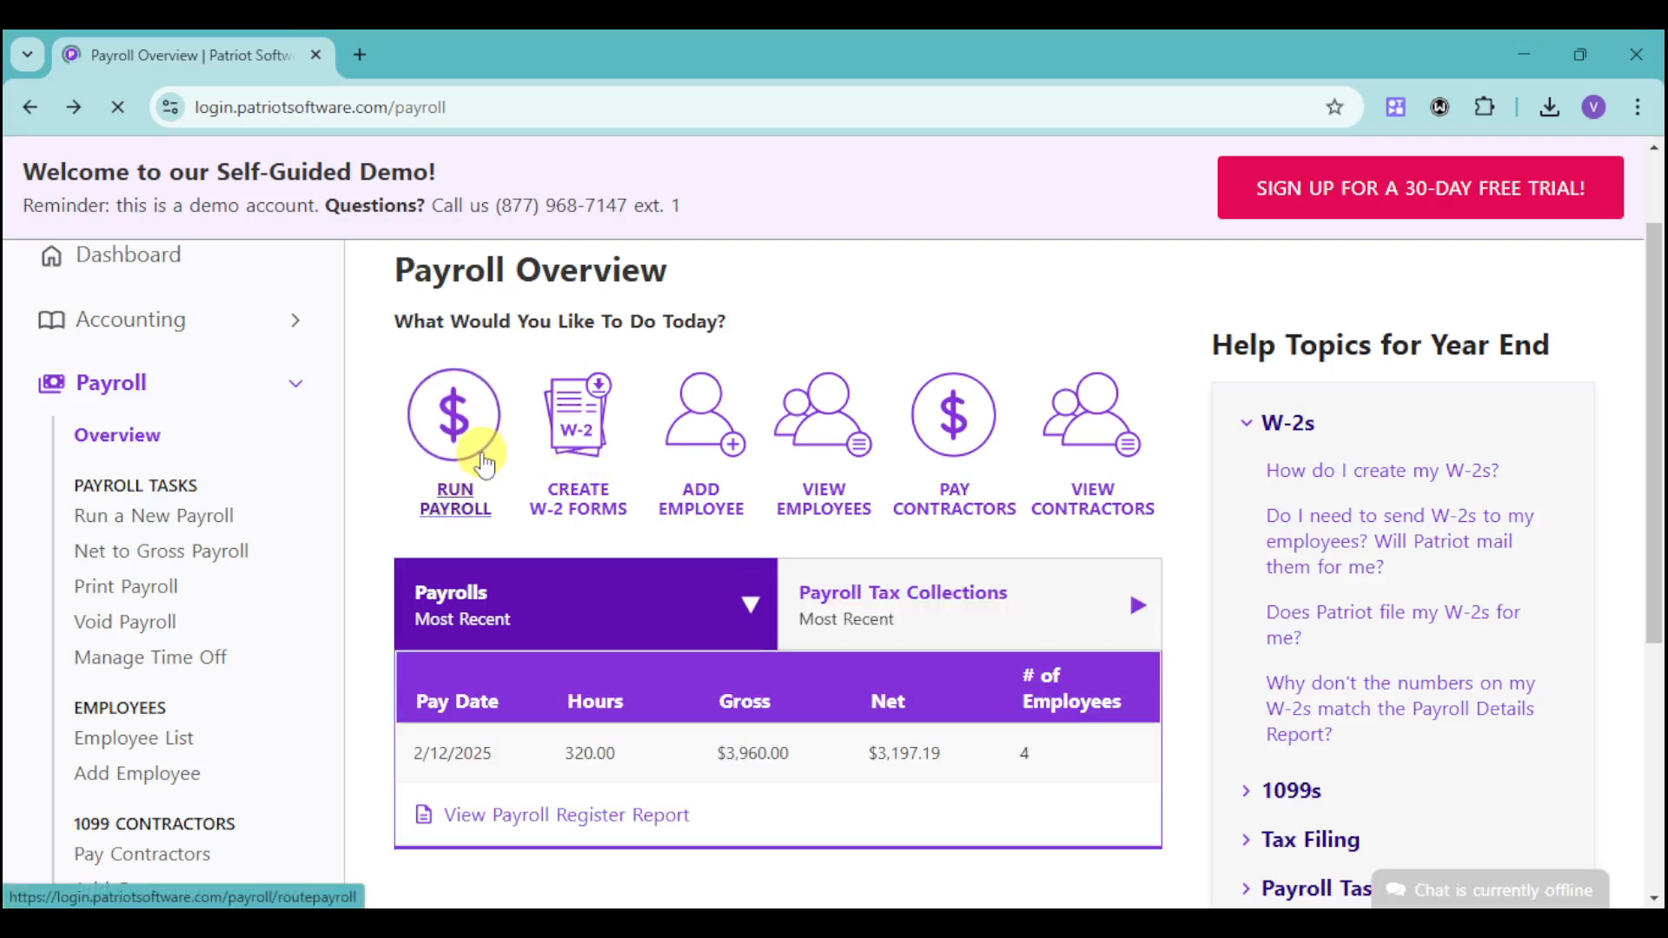
pyautogui.click(841, 497)
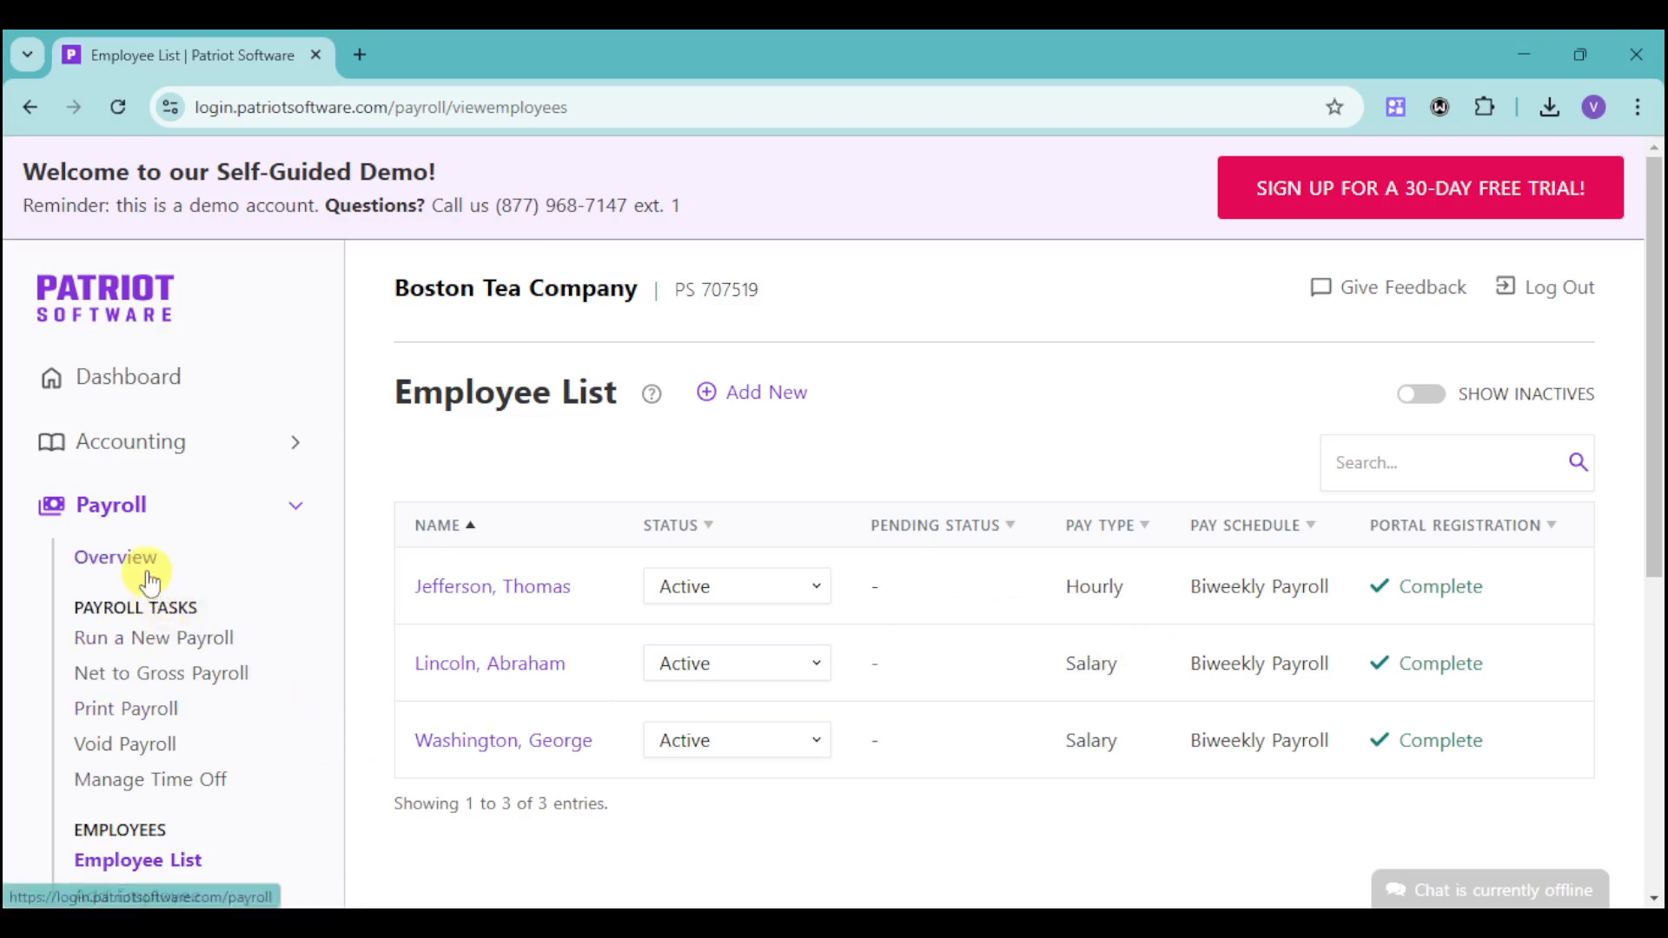
# - Start a new payroll and enter 8 regular and 2 overtime hours for the hourly employee's Barista position in Customer Service
pyautogui.click(154, 636)
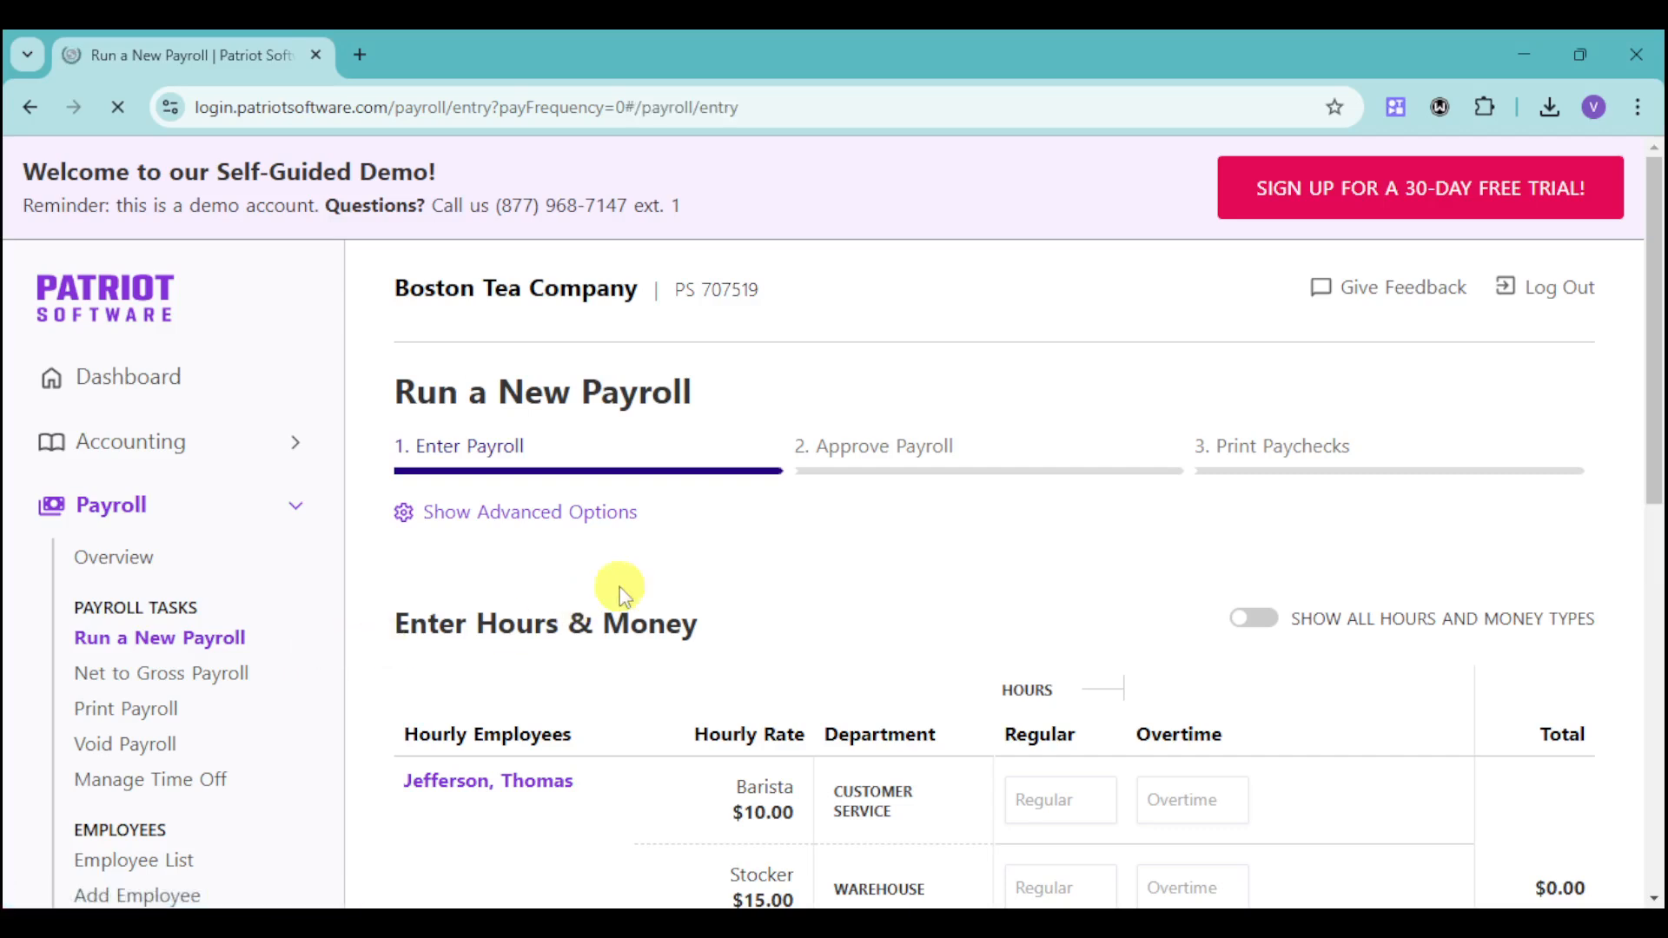
pyautogui.scroll(-4, 695, 582)
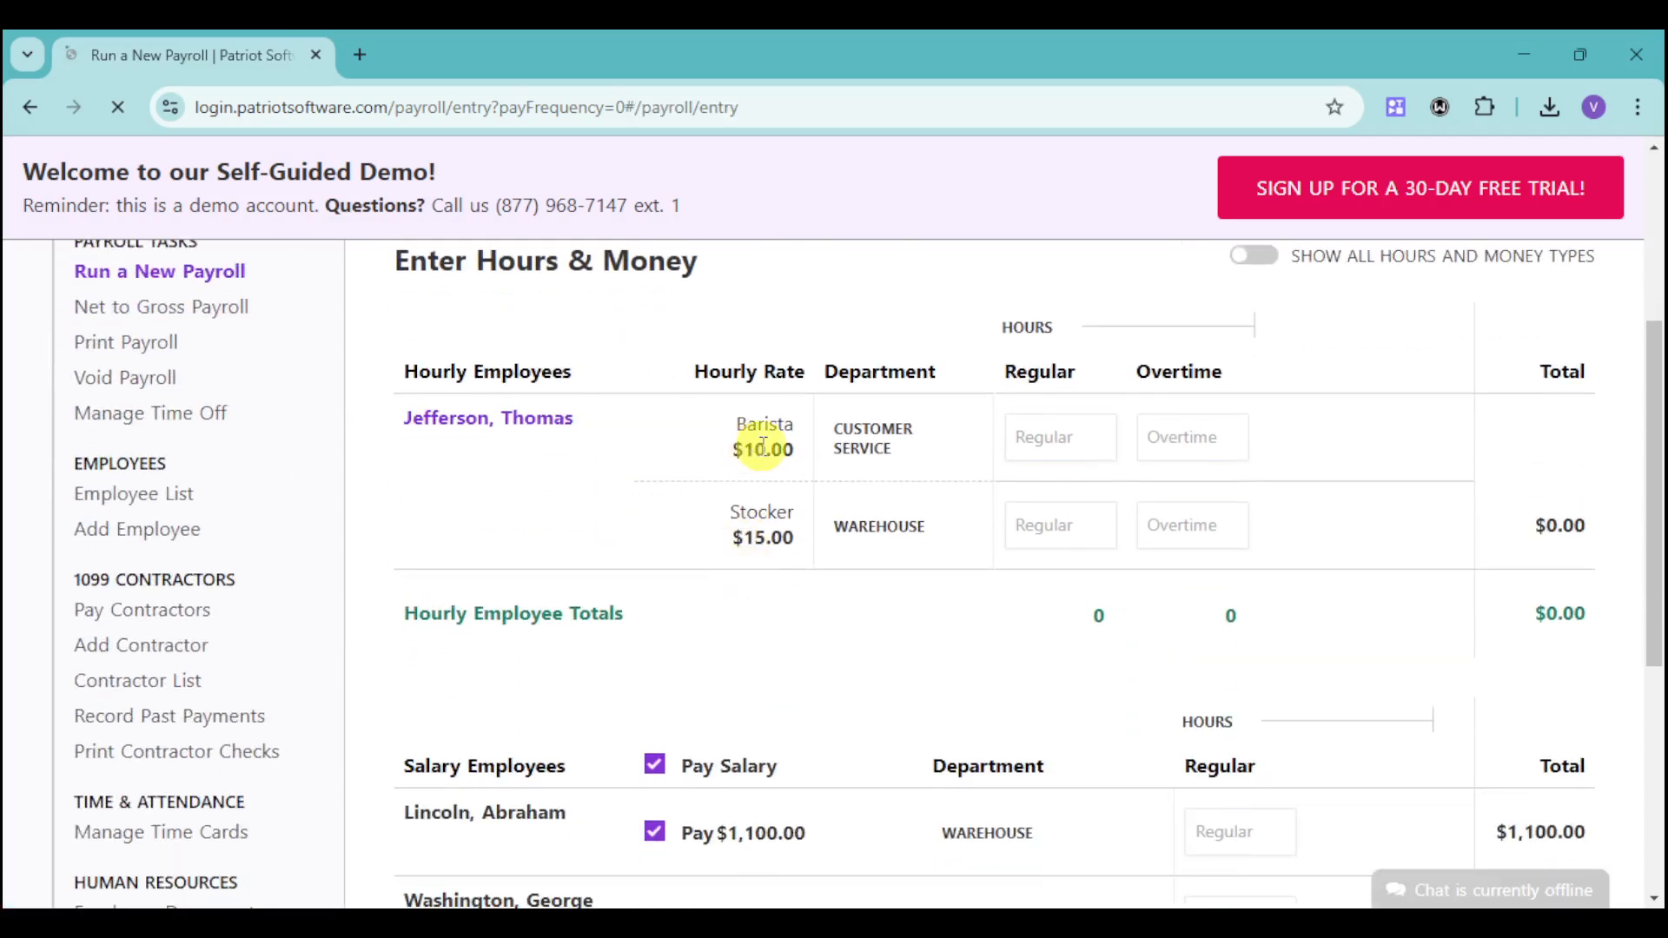
pyautogui.click(1091, 444)
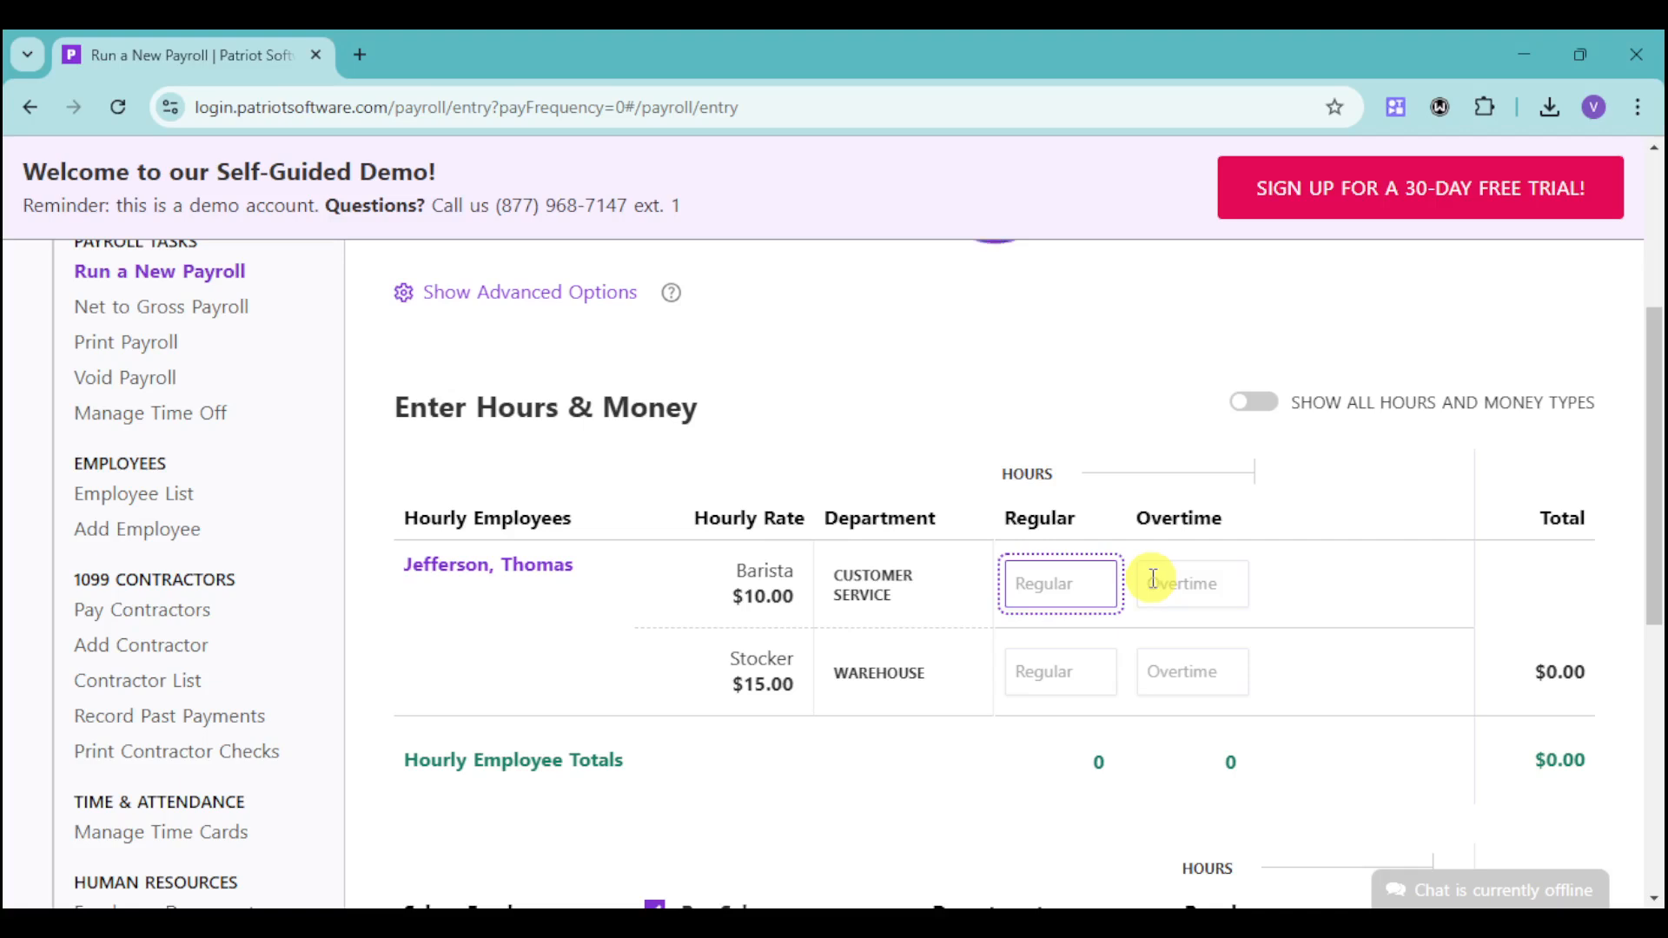
pyautogui.scroll(-1, 1042, 600)
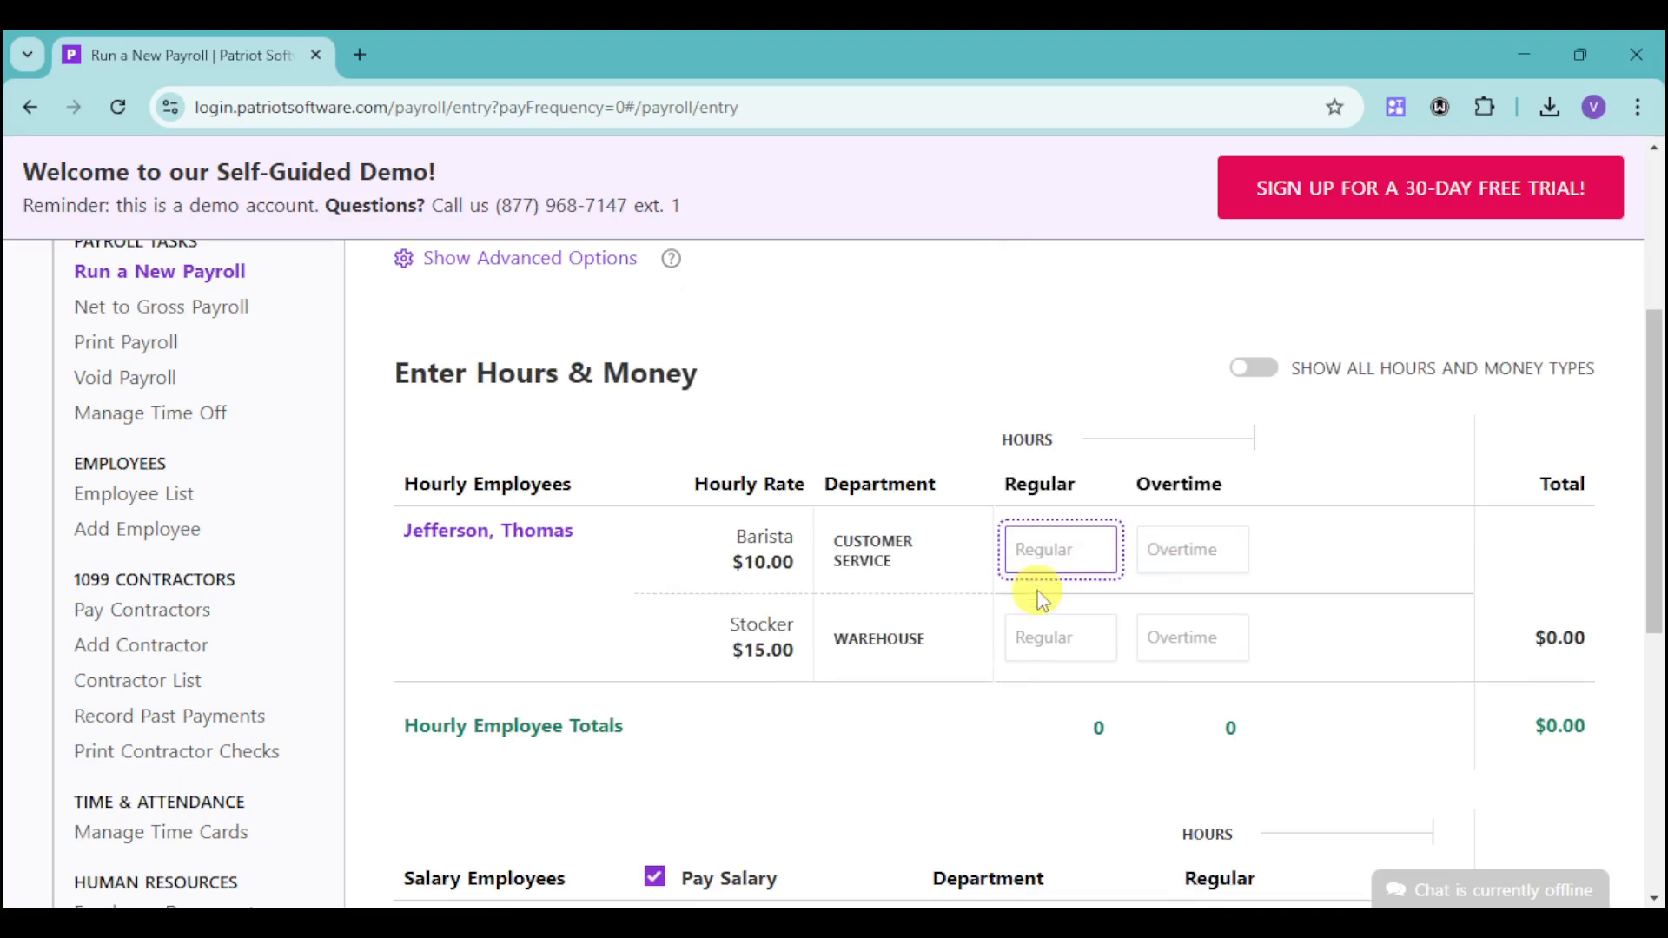
pyautogui.click(1212, 550)
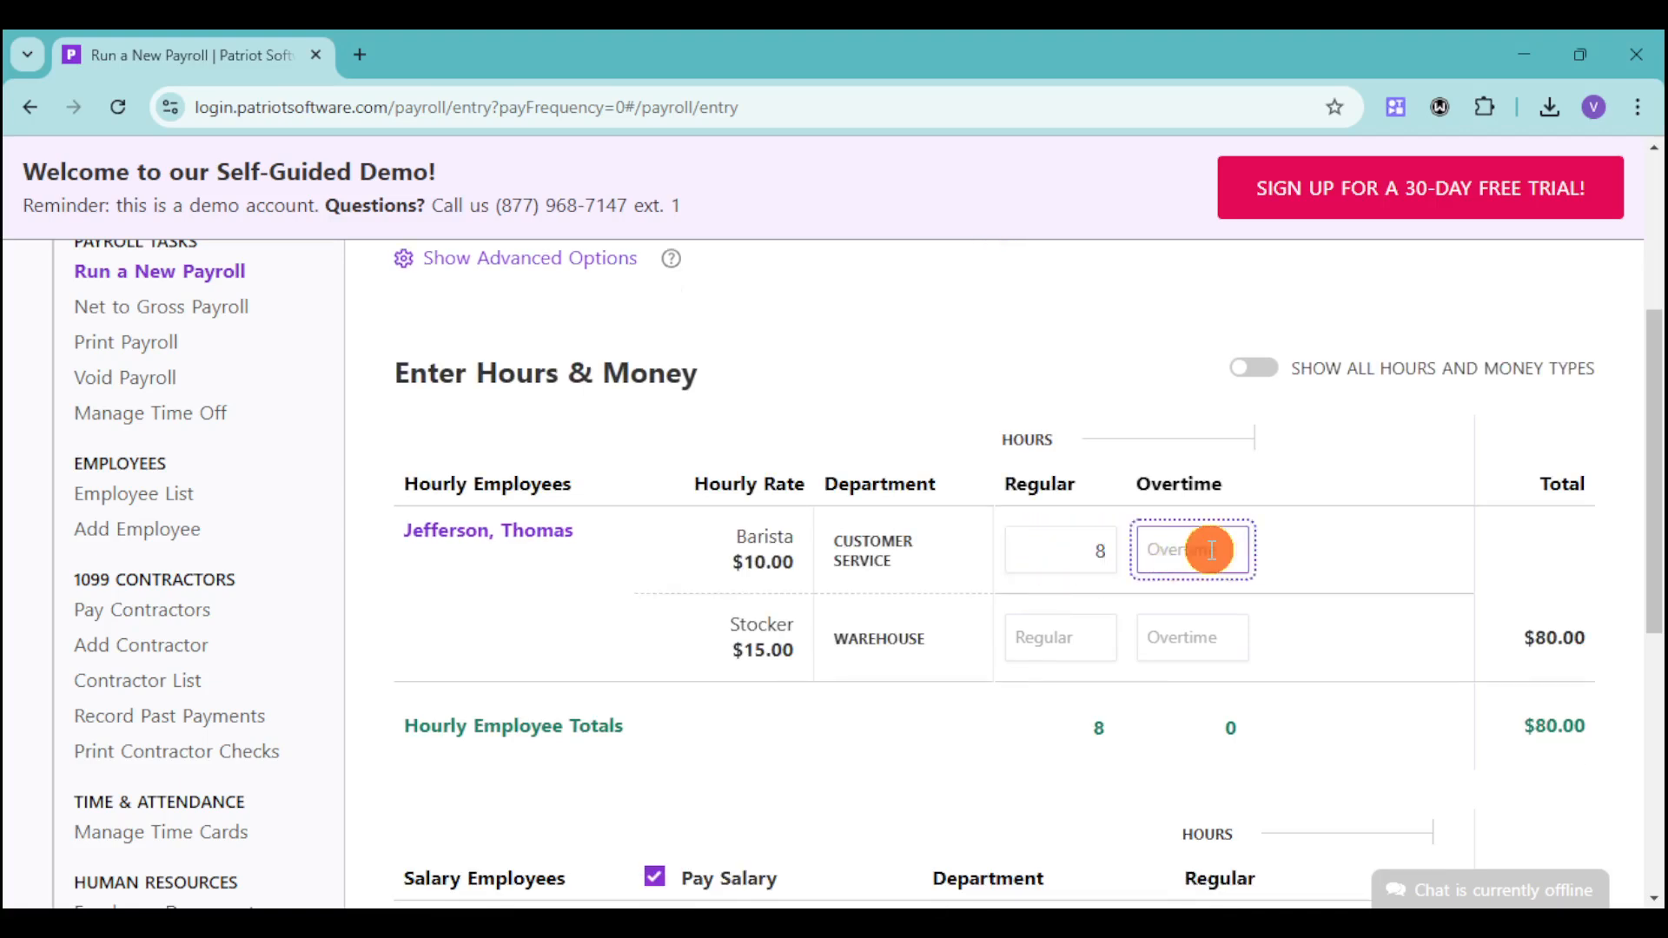
pyautogui.write('2')
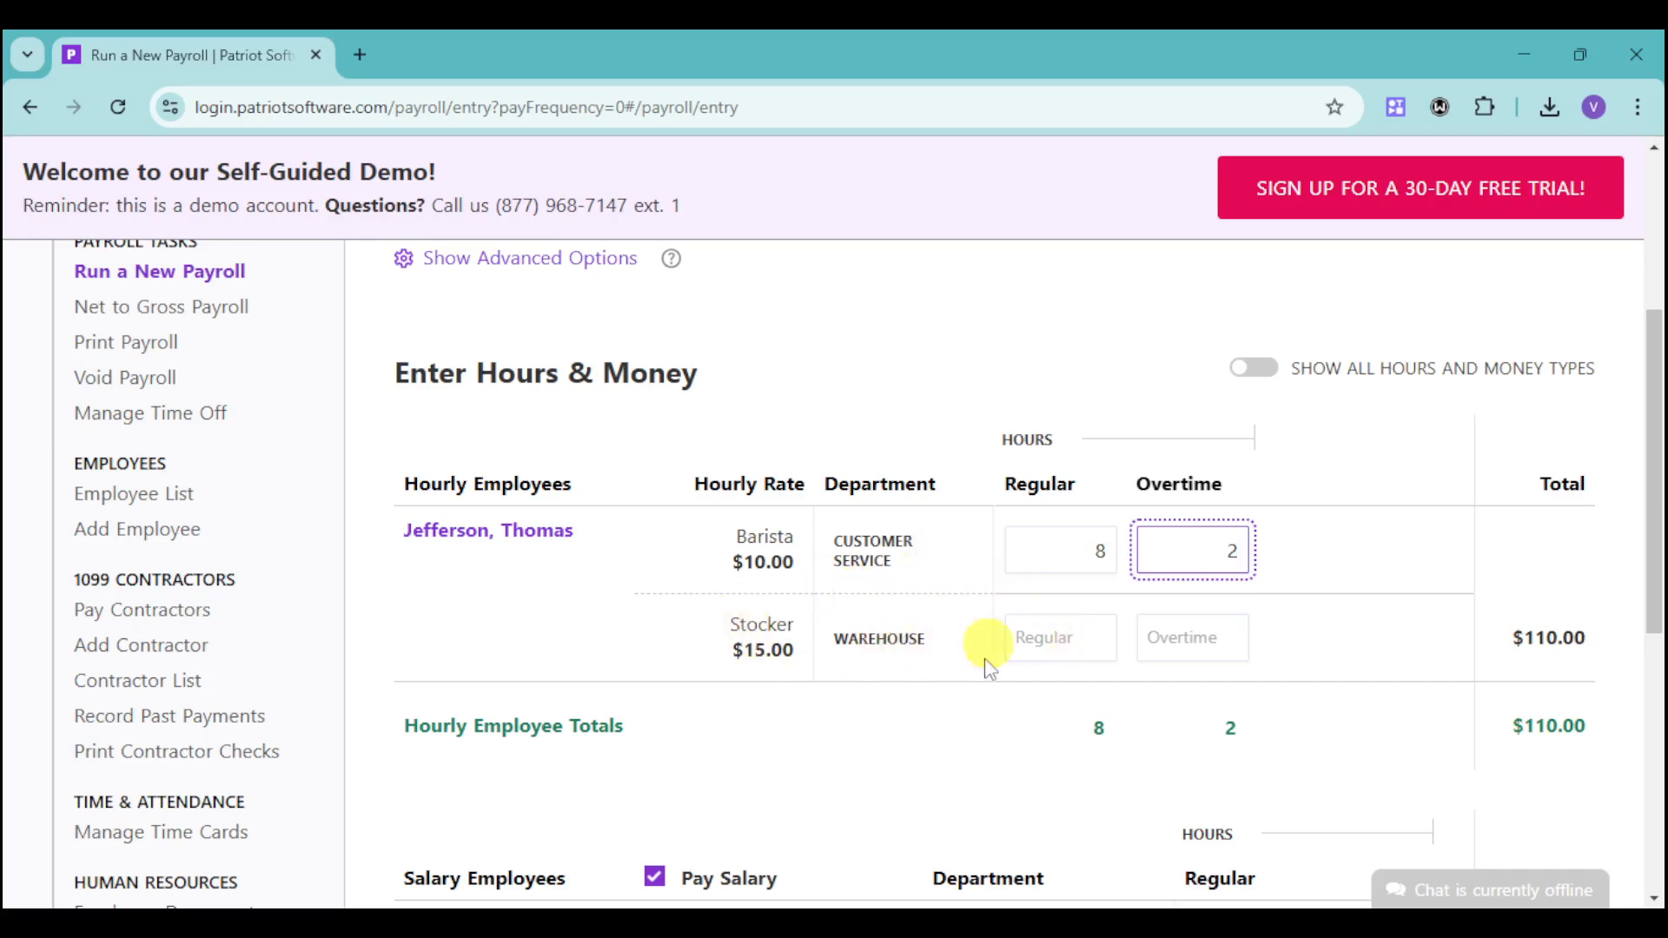
pyautogui.scroll(-4, 988, 669)
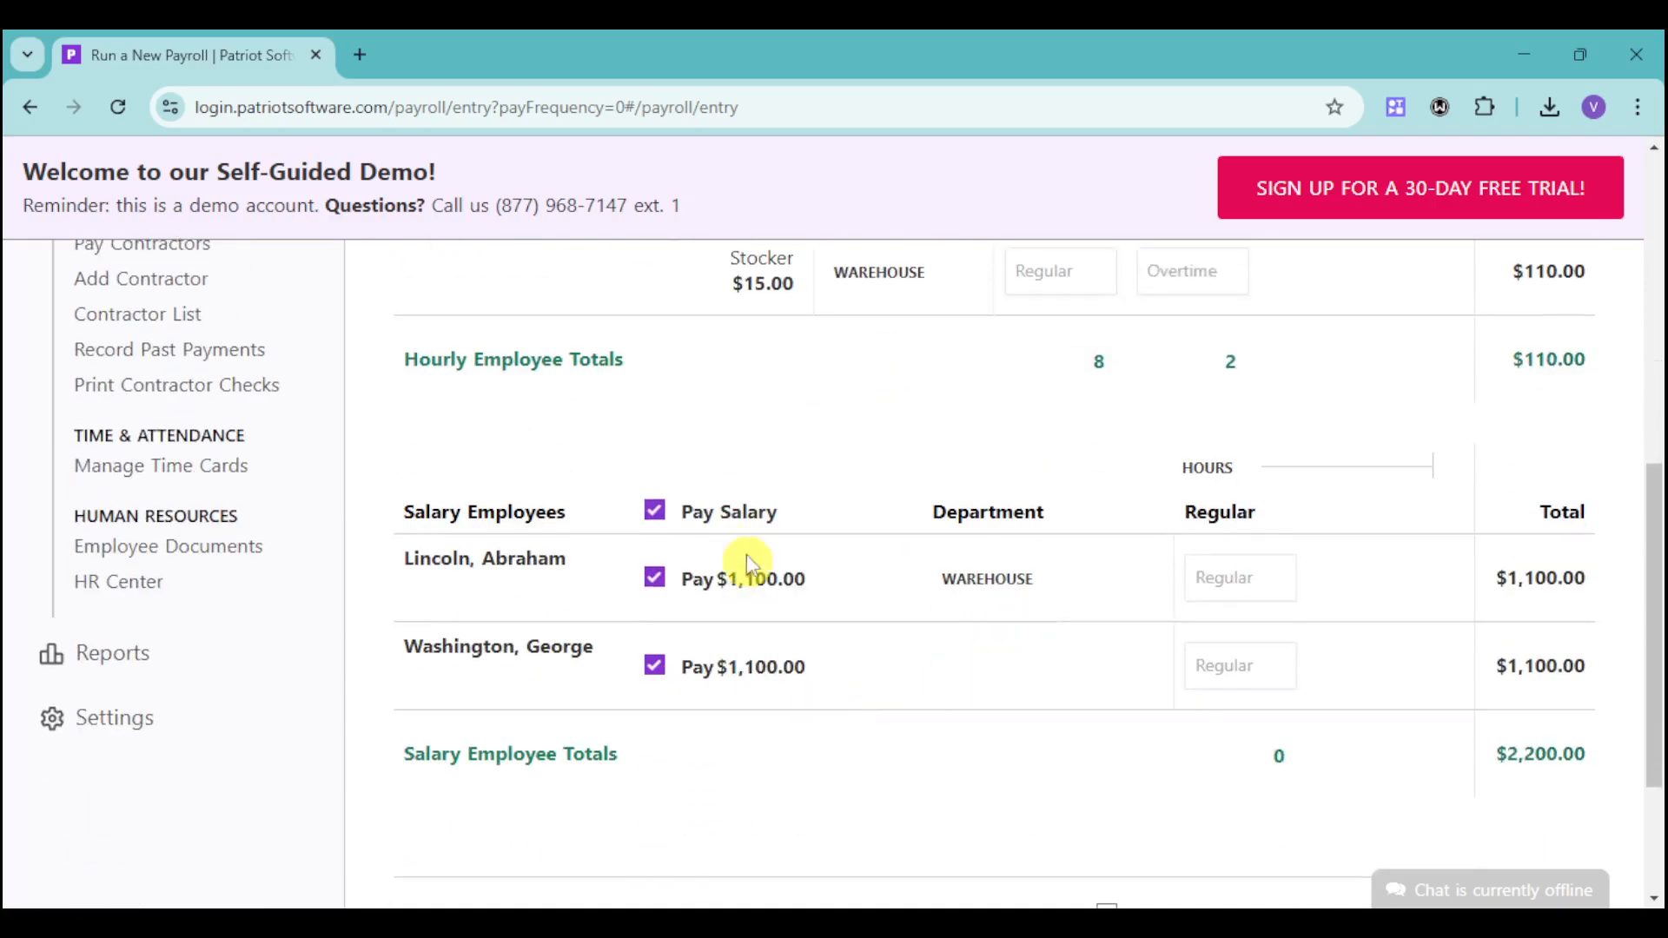
# - Enter 8 regular hours for each of the two salaried employees and continue with 1099 contractors included in the pay run
pyautogui.scroll(-2, 1338, 662)
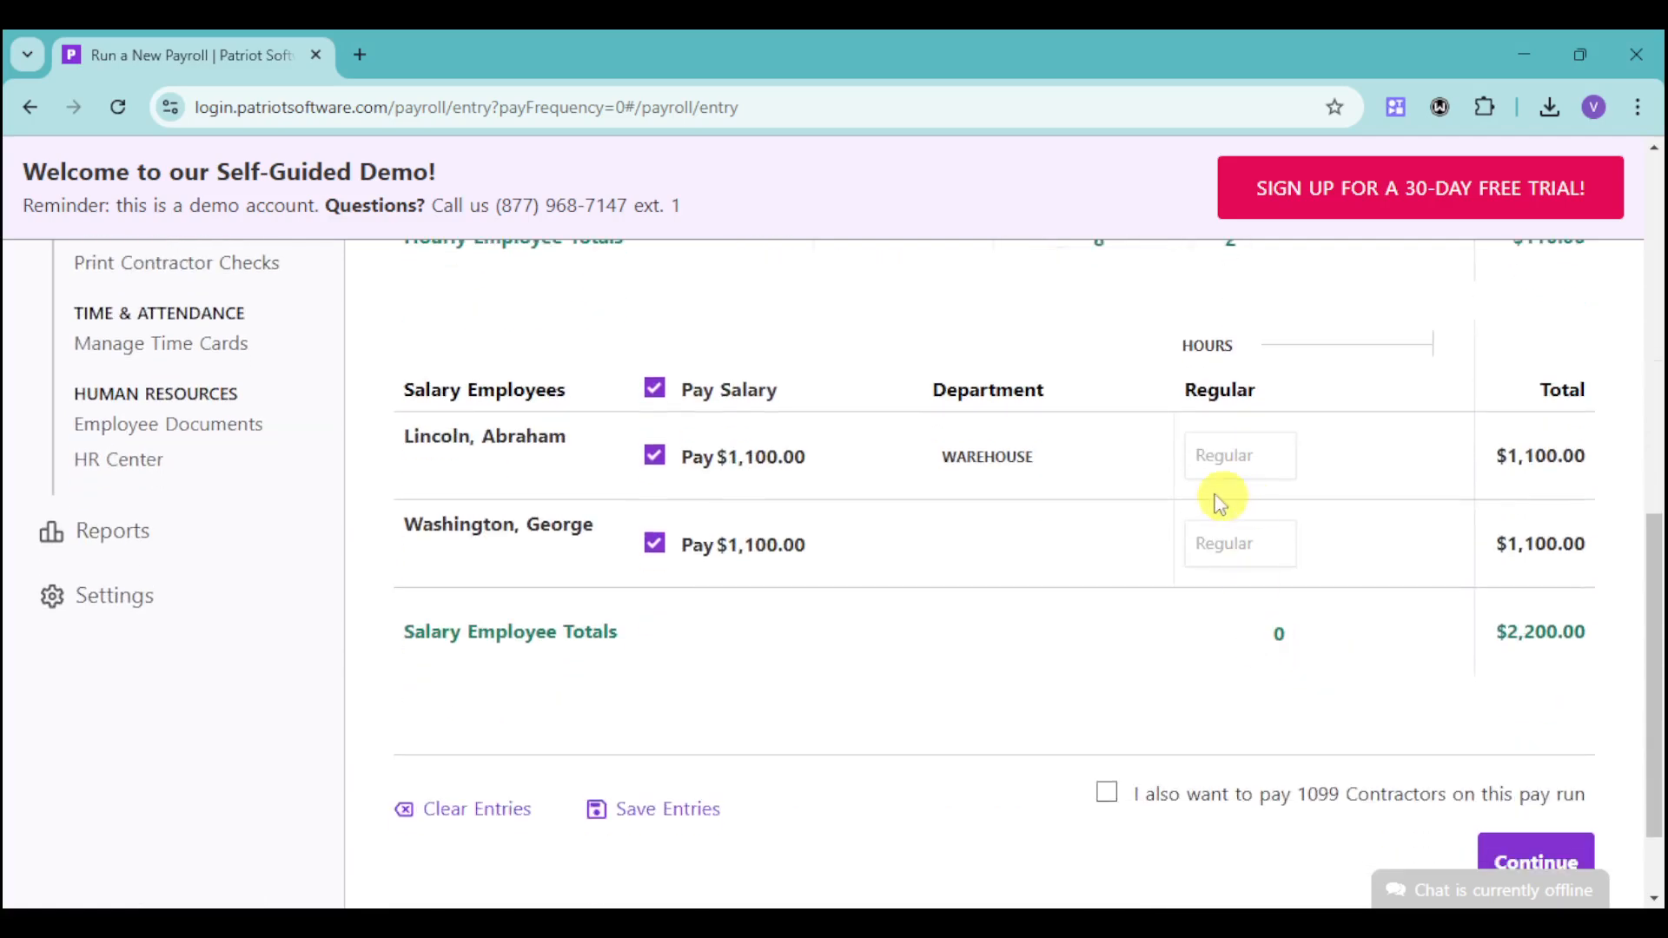
pyautogui.click(1273, 464)
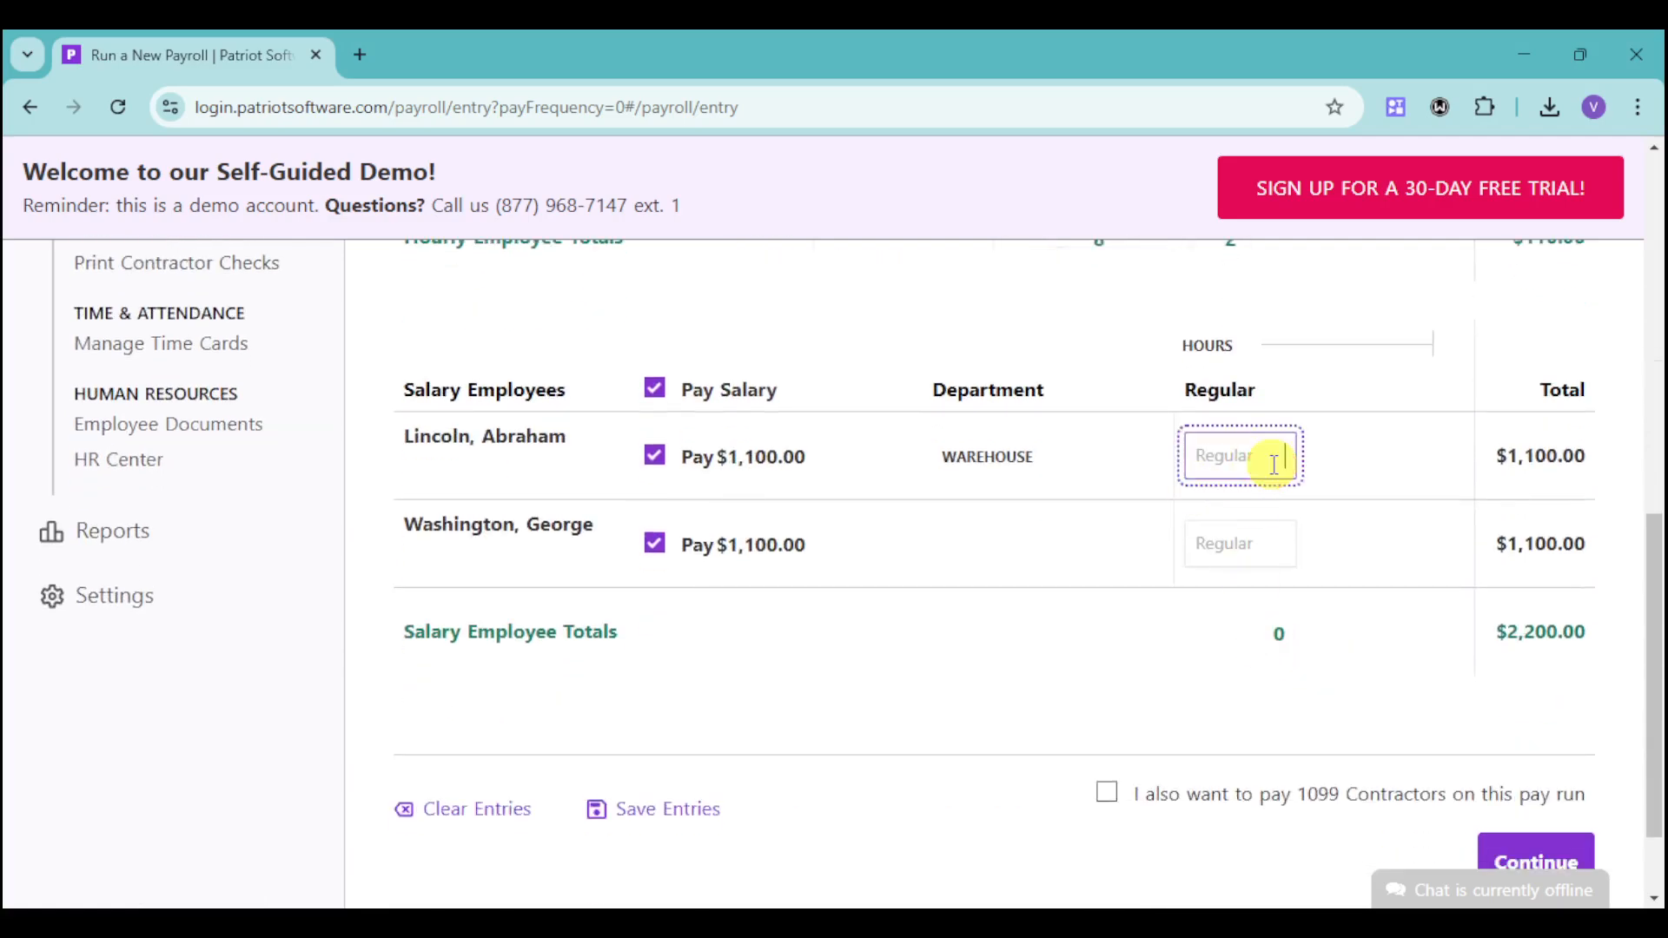
pyautogui.click(1235, 539)
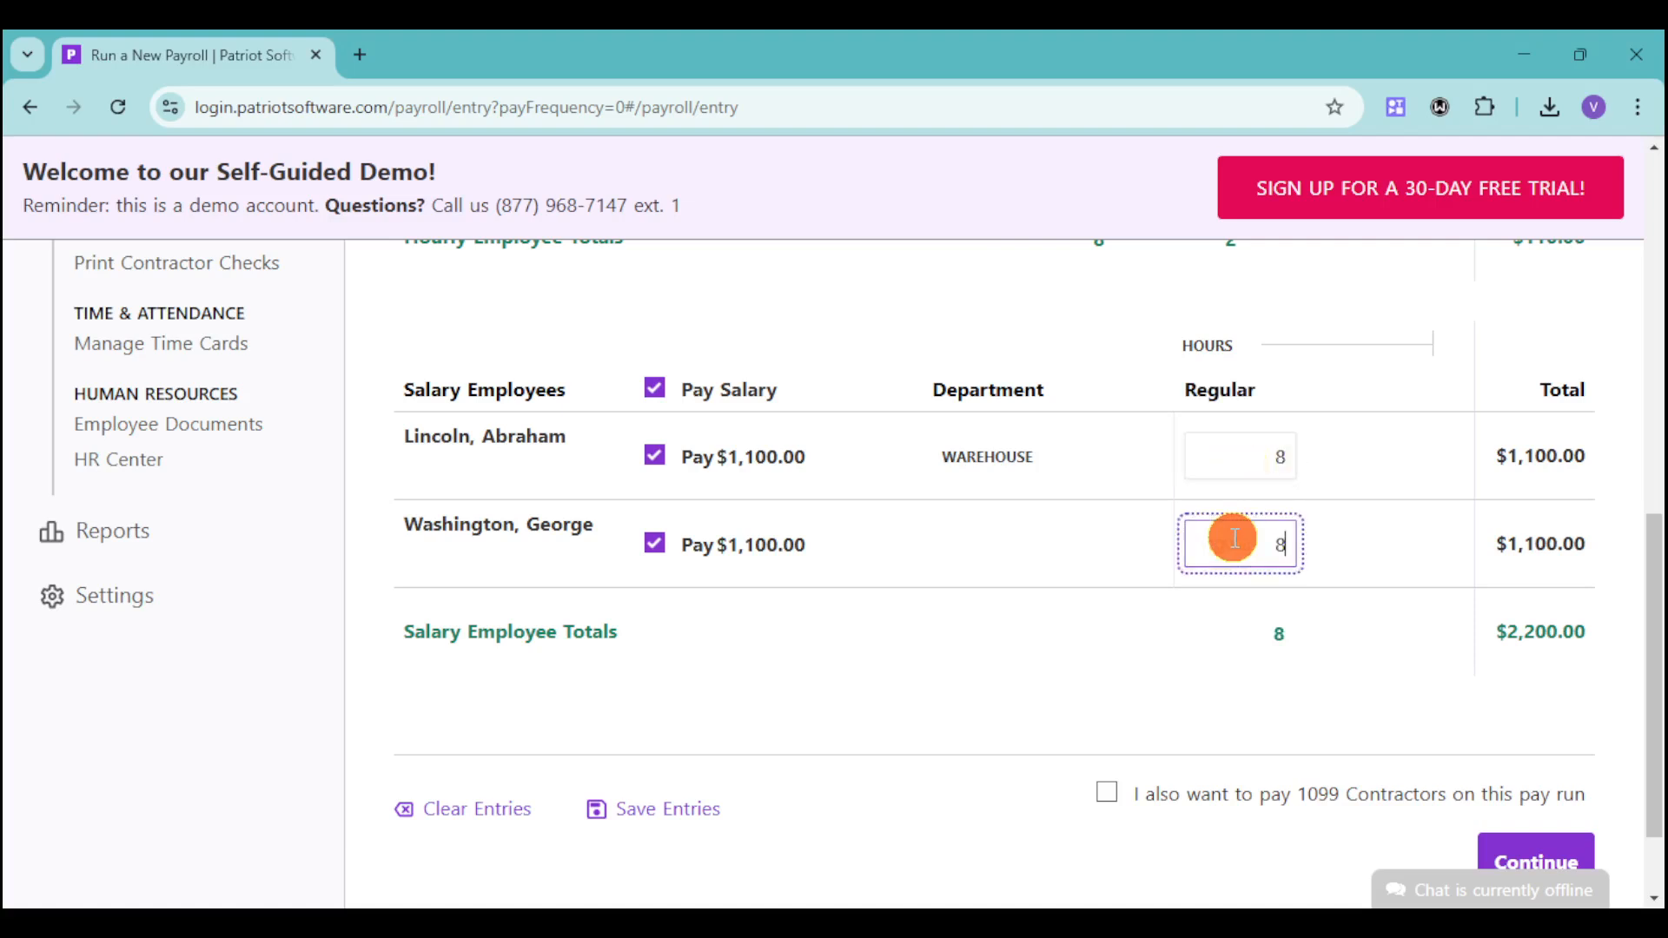
pyautogui.write('8')
pyautogui.click(1274, 670)
pyautogui.scroll(-1, 1281, 672)
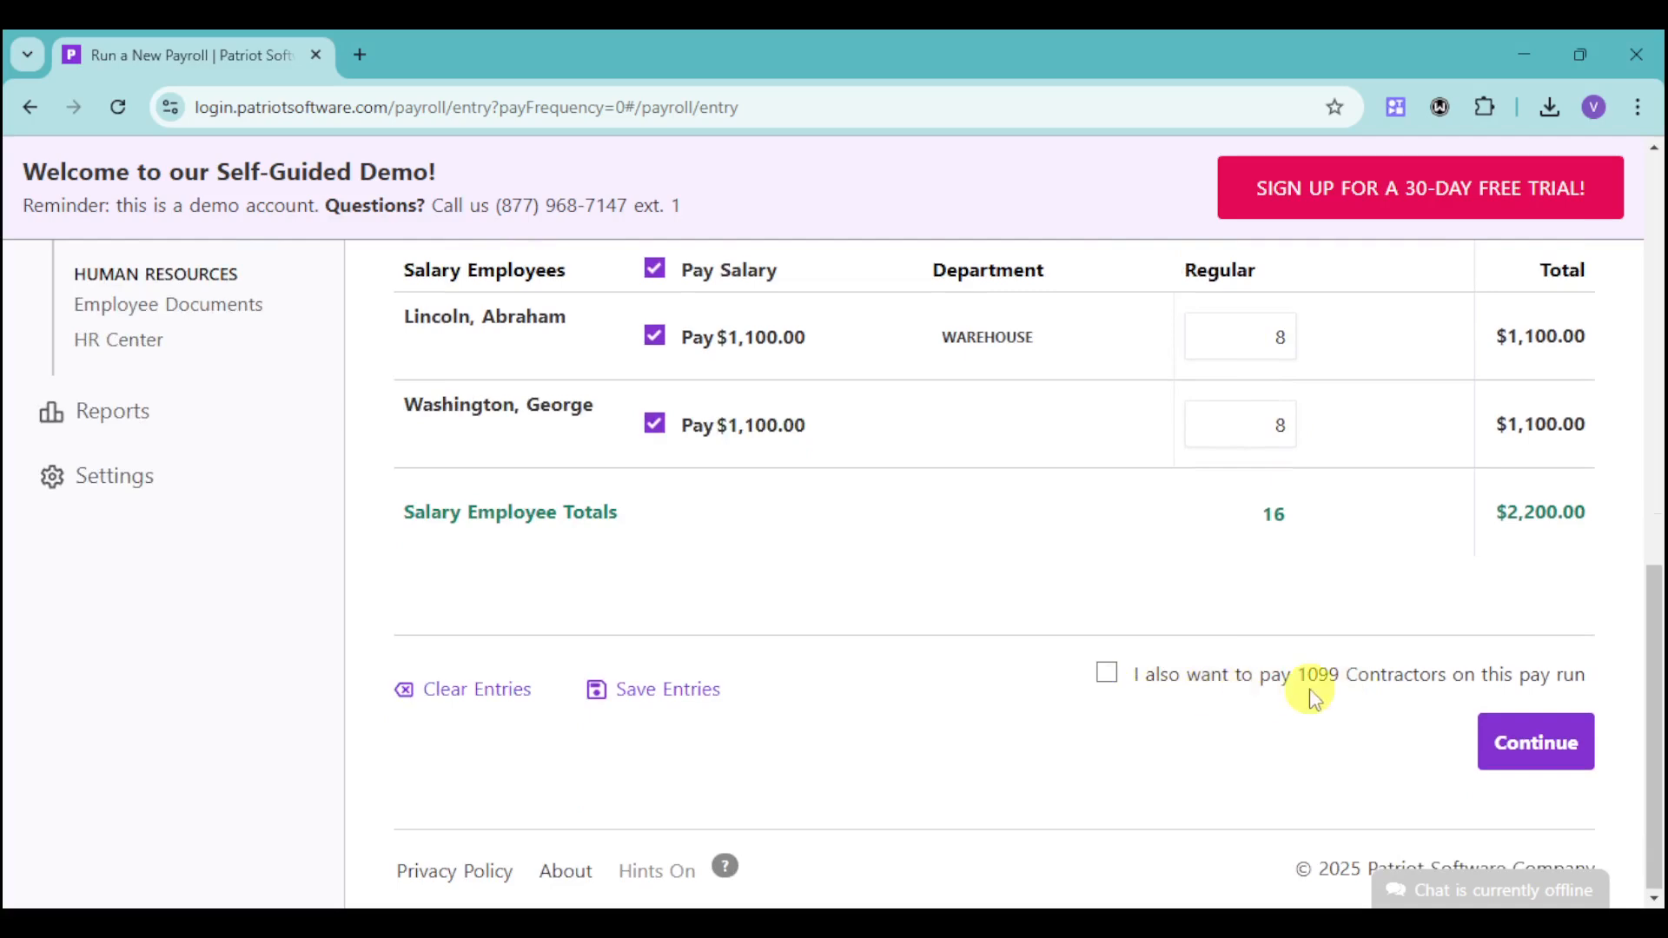
pyautogui.click(1109, 676)
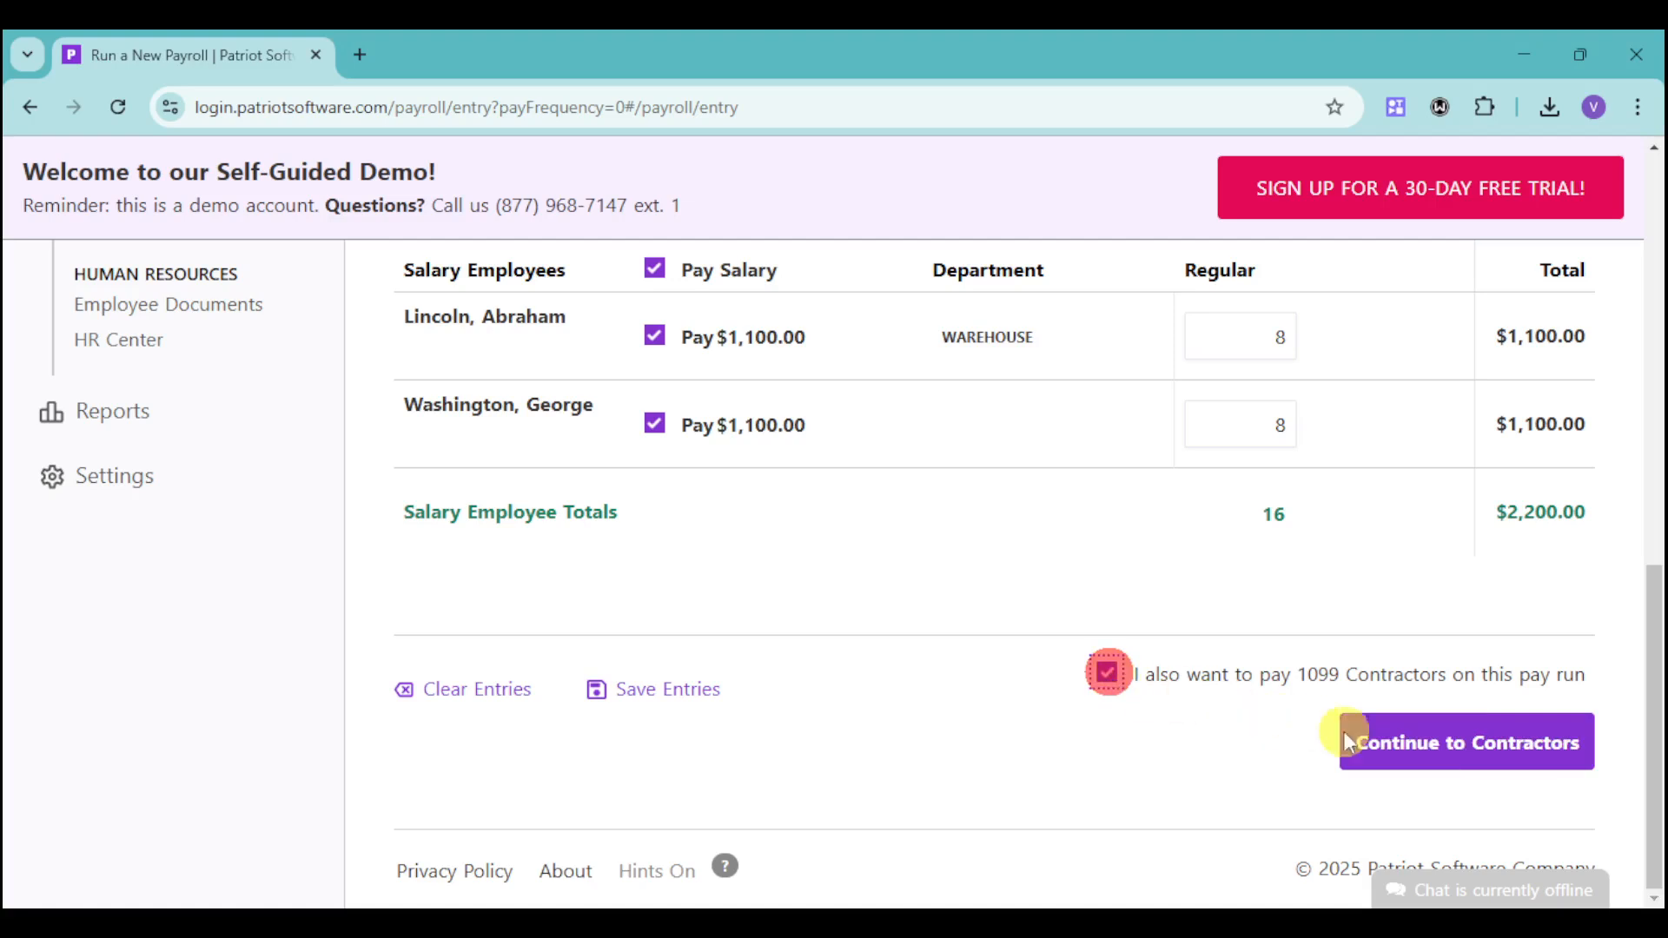
pyautogui.click(1491, 765)
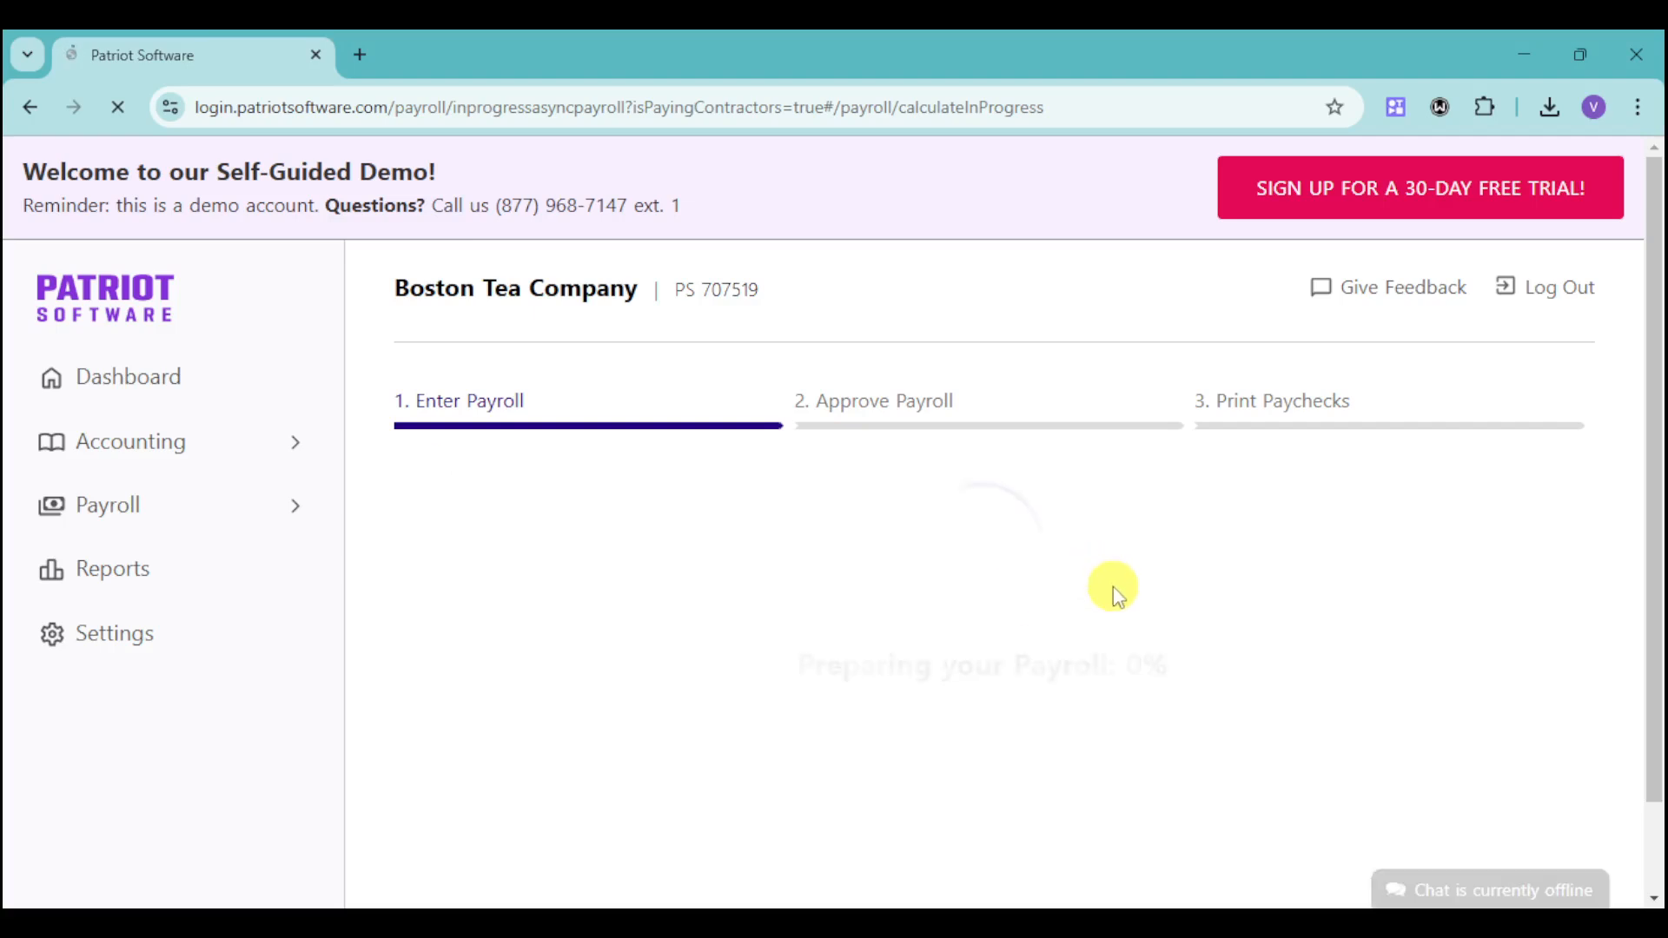
# - Enter a $5,000 nonemployee compensation payment for Acme Beverage Company under the Warehouse department
pyautogui.scroll(-1, 1065, 661)
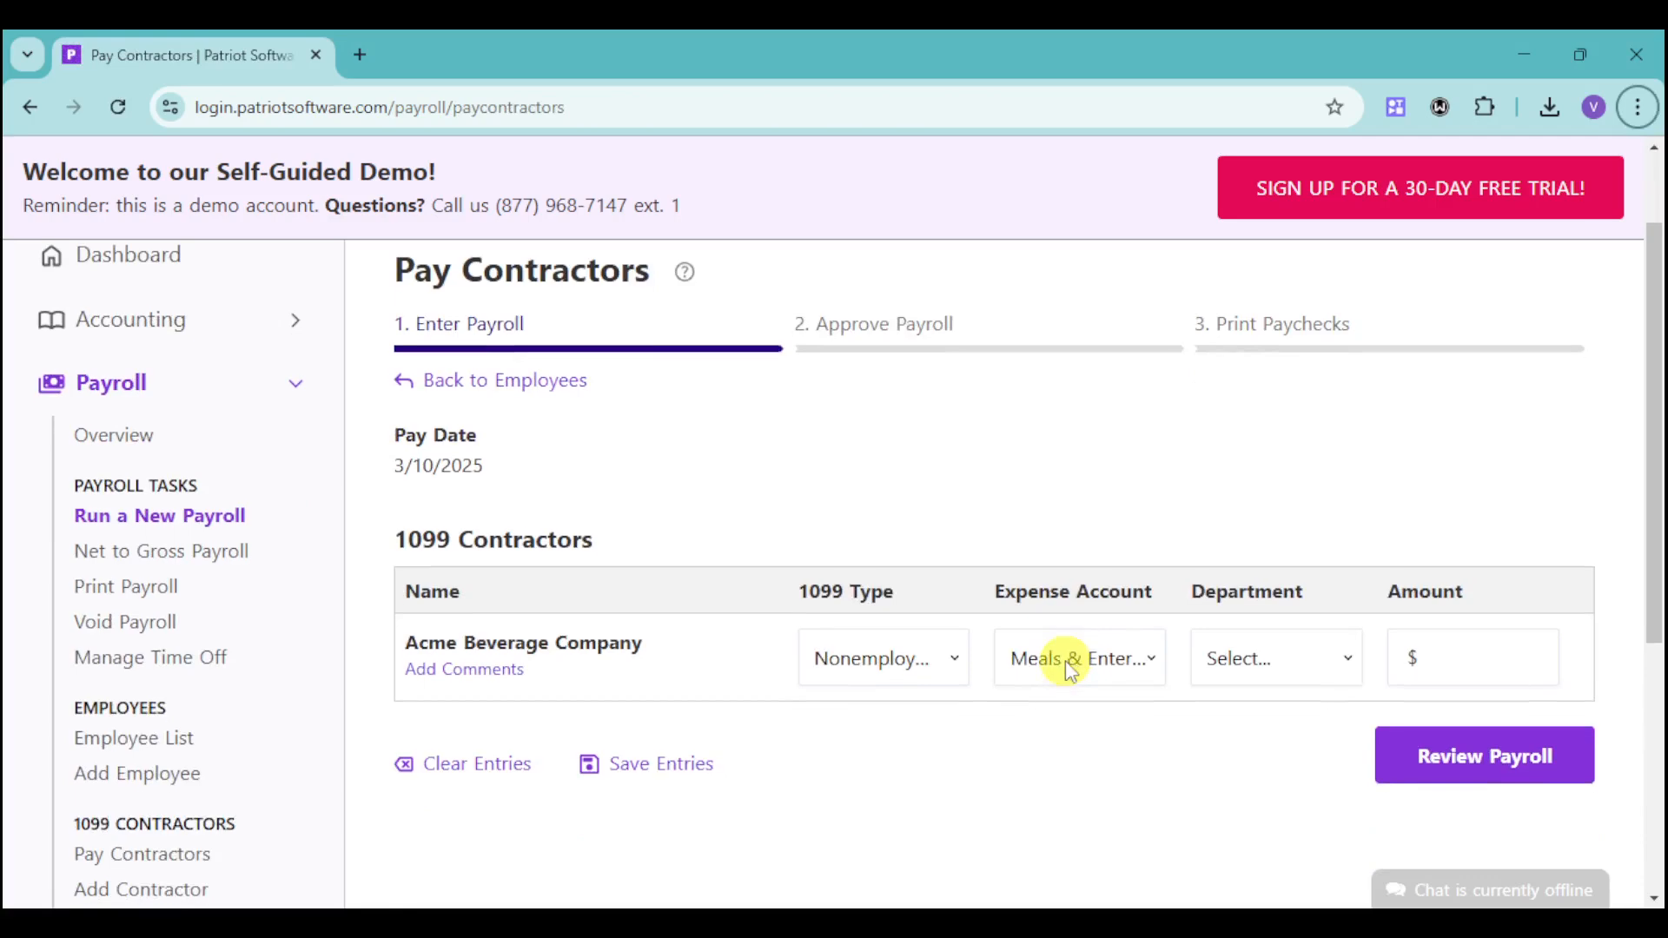
pyautogui.click(947, 678)
pyautogui.click(964, 703)
pyautogui.click(1347, 664)
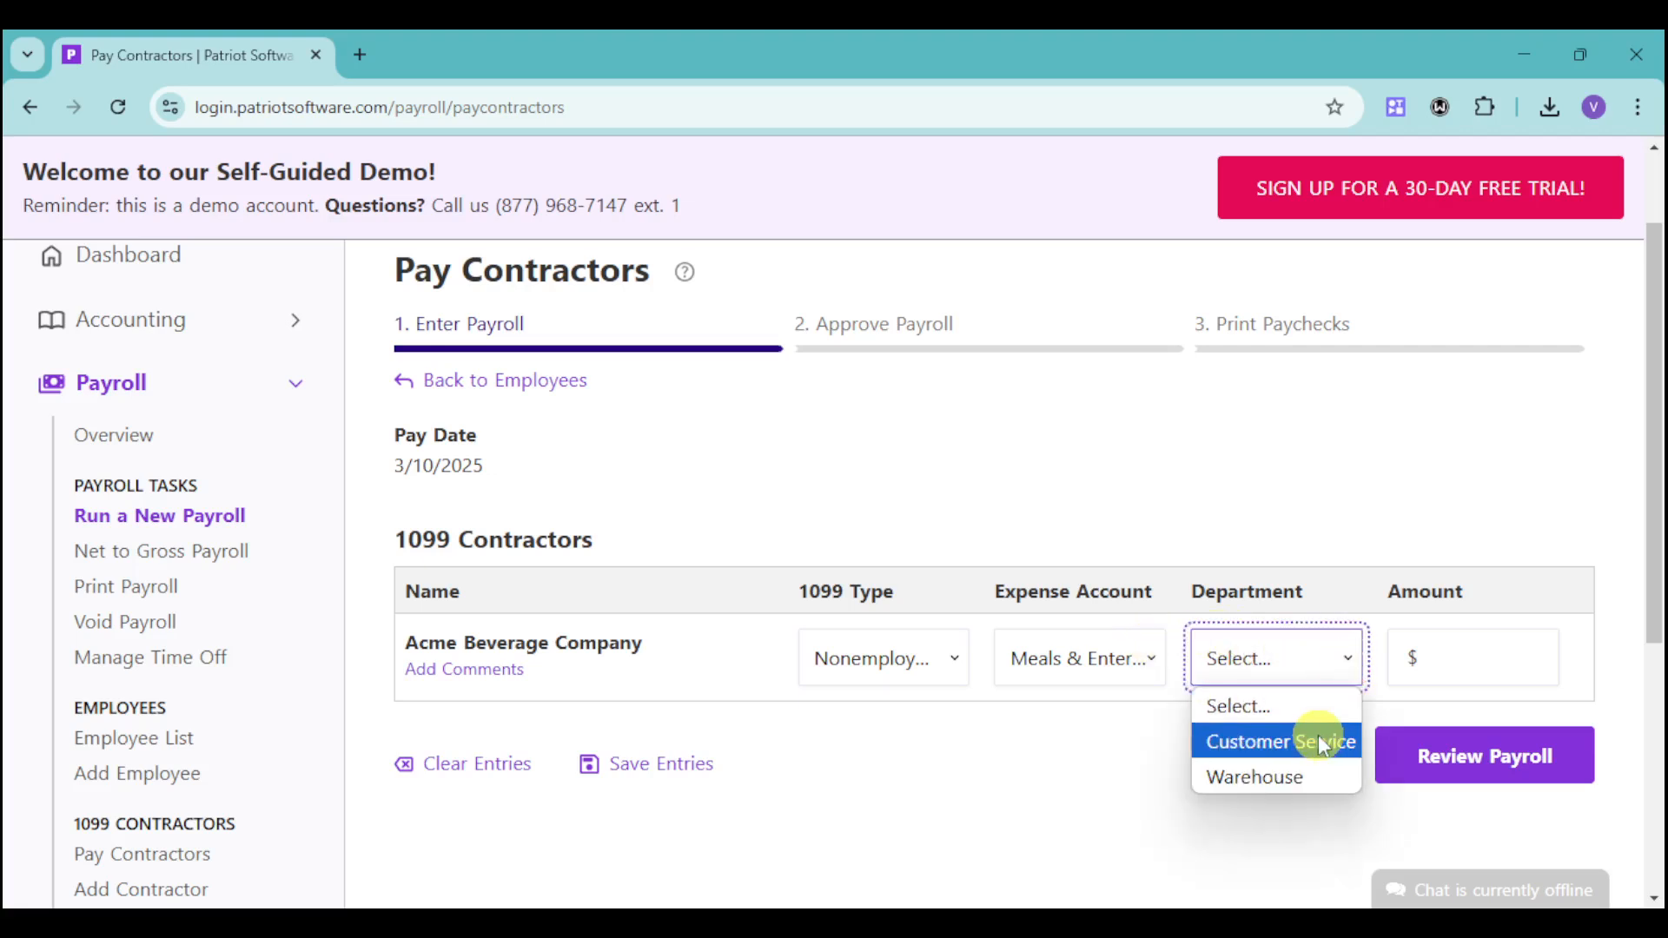
pyautogui.click(1289, 782)
pyautogui.click(1484, 673)
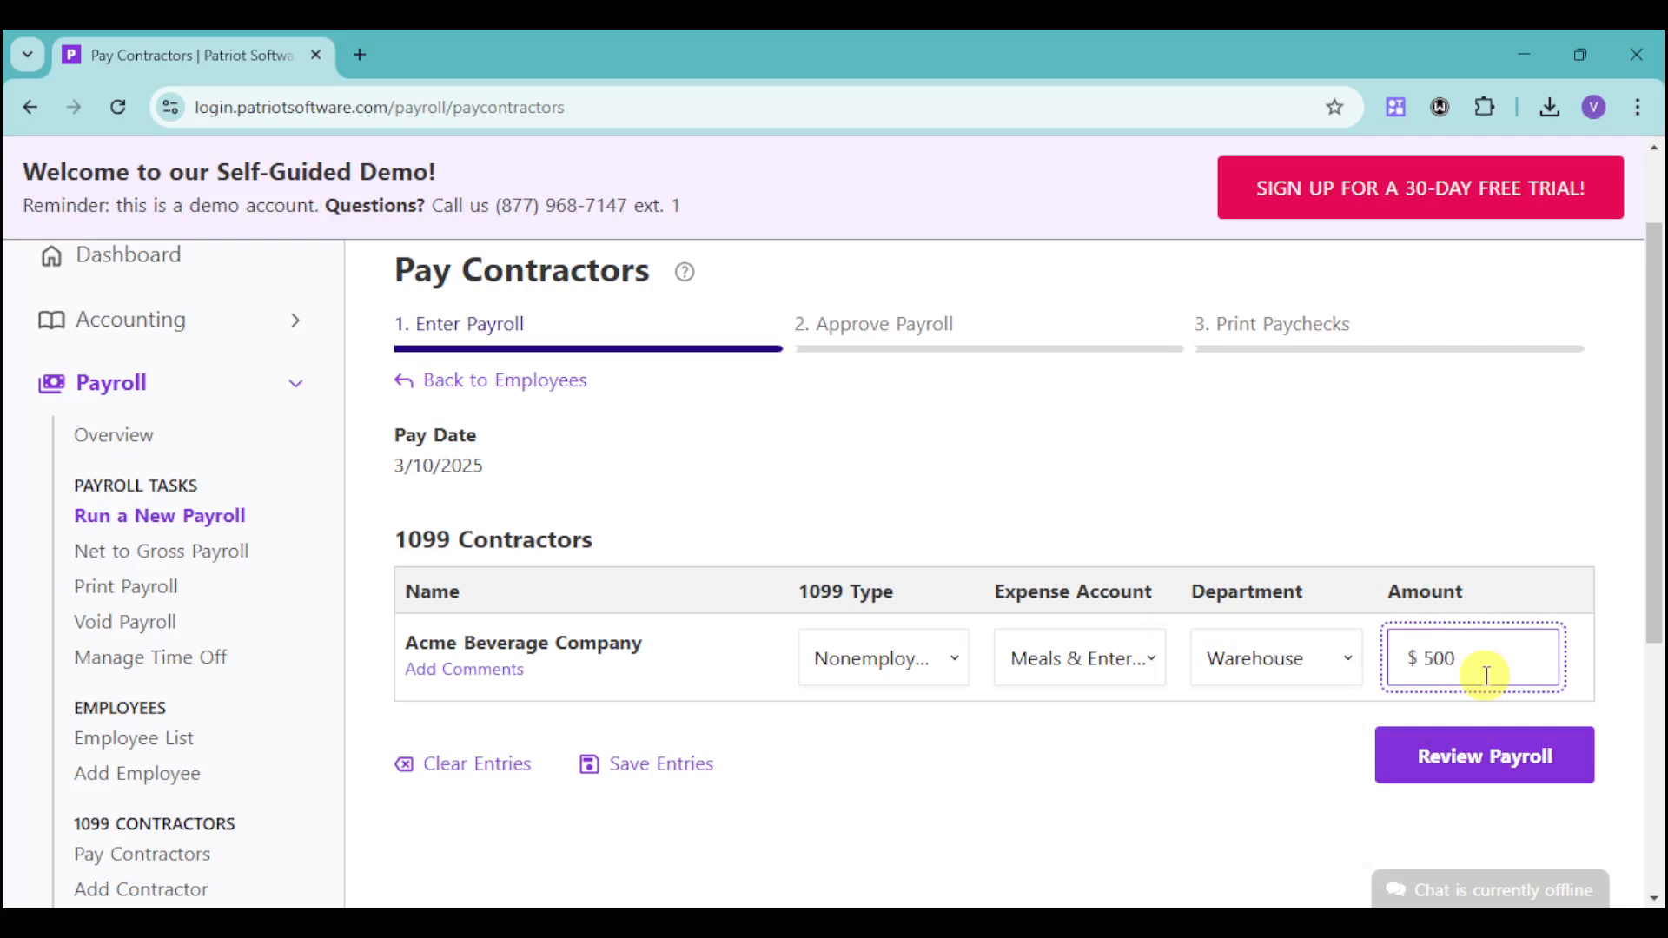
pyautogui.write('5000')
pyautogui.click(1290, 758)
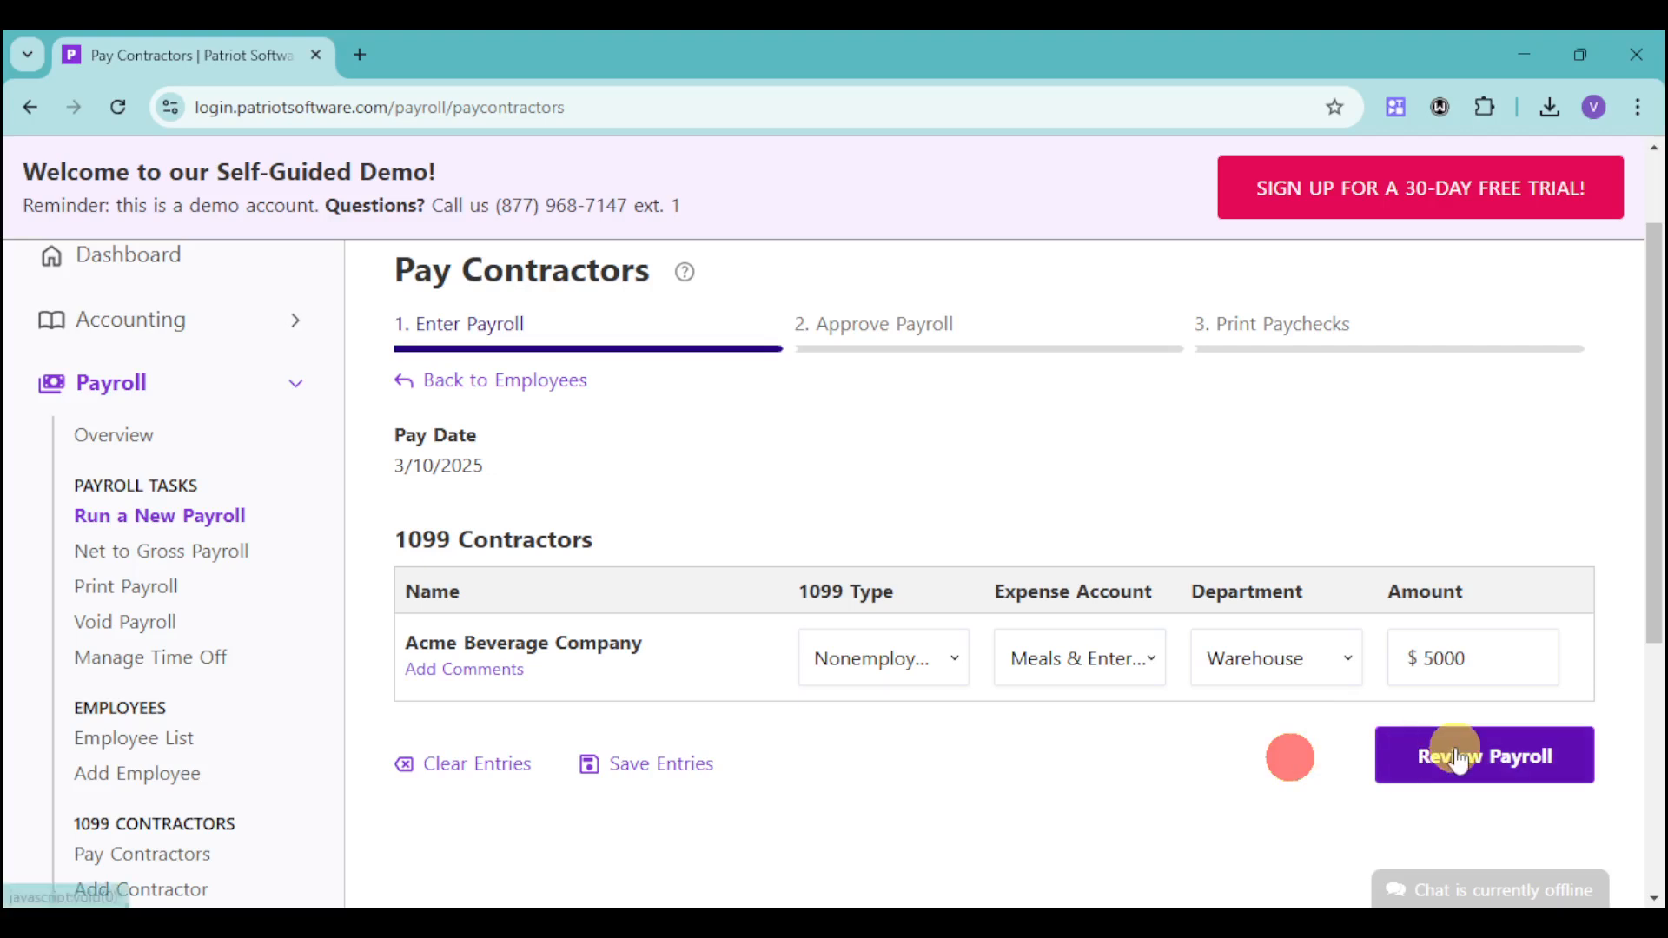
# - Review the payroll summary for hourly employees, salaried employees and contractors, and approve the payroll
pyautogui.click(1449, 753)
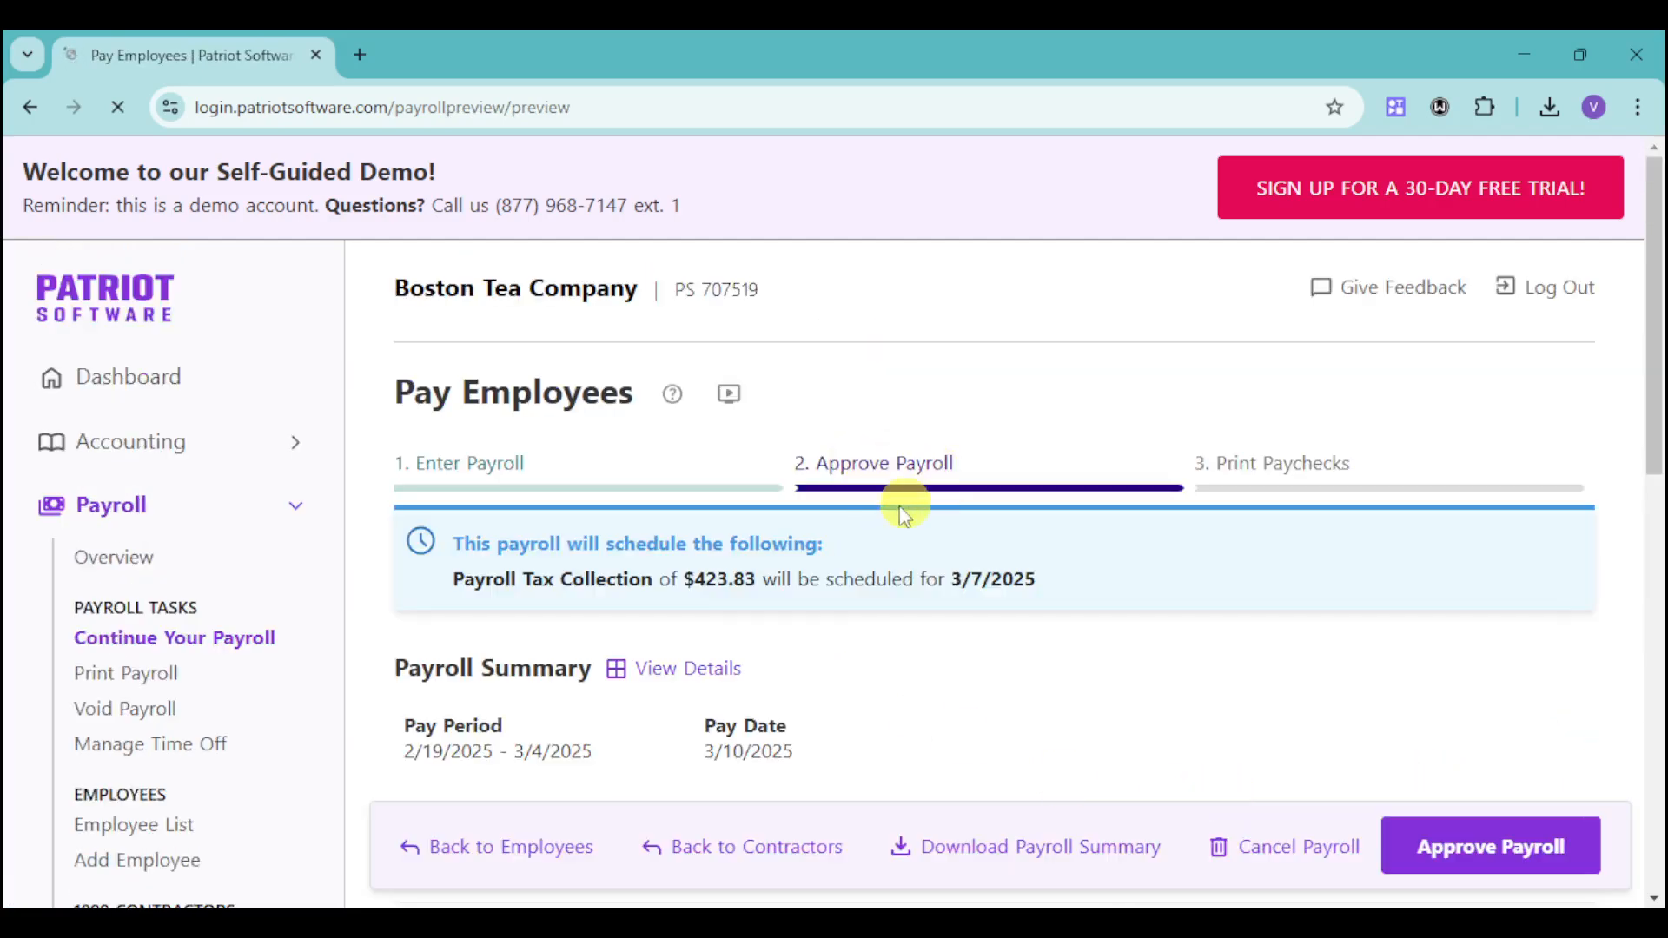
pyautogui.scroll(-4, 912, 519)
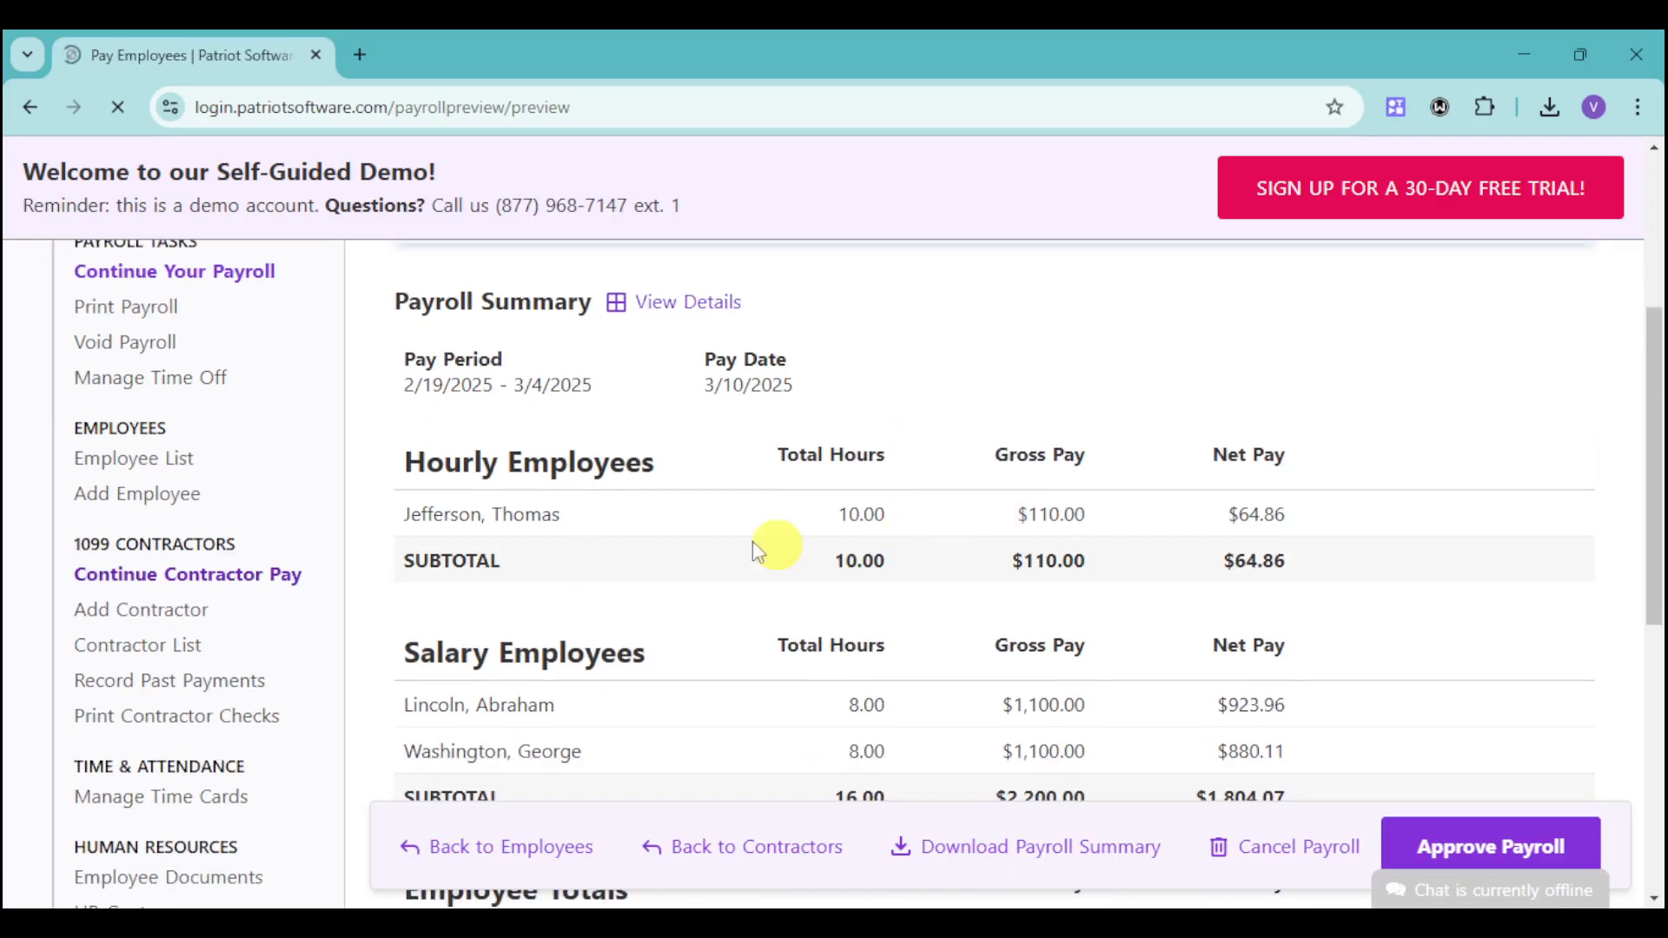
pyautogui.scroll(-3, 1117, 551)
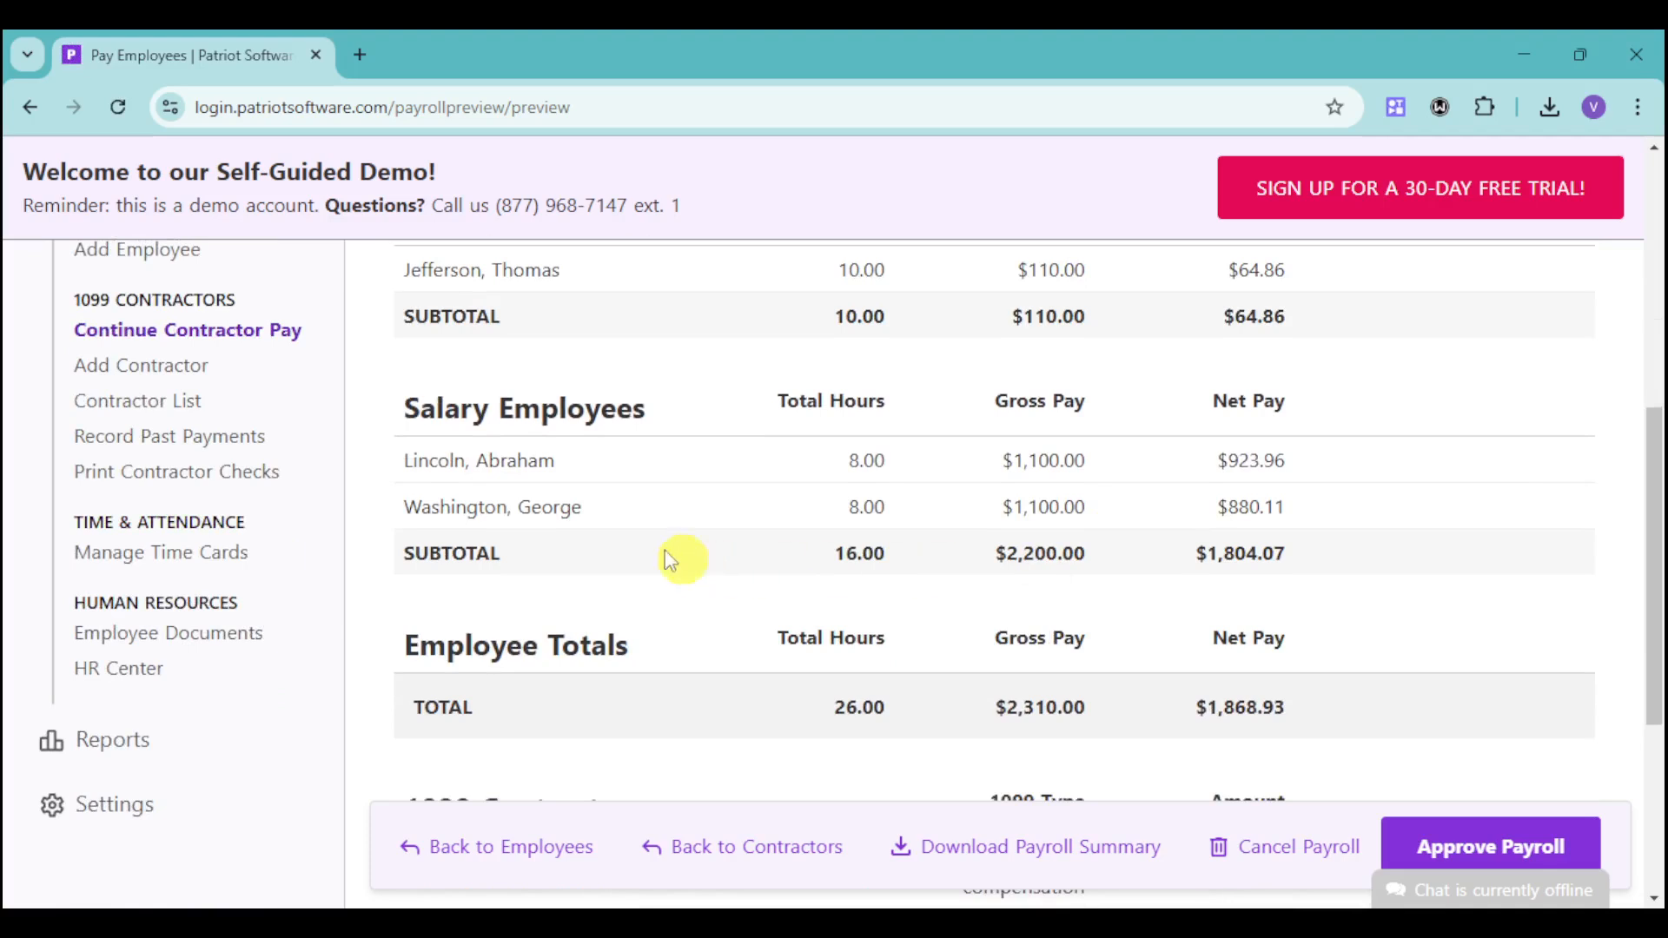
pyautogui.scroll(-1, 956, 500)
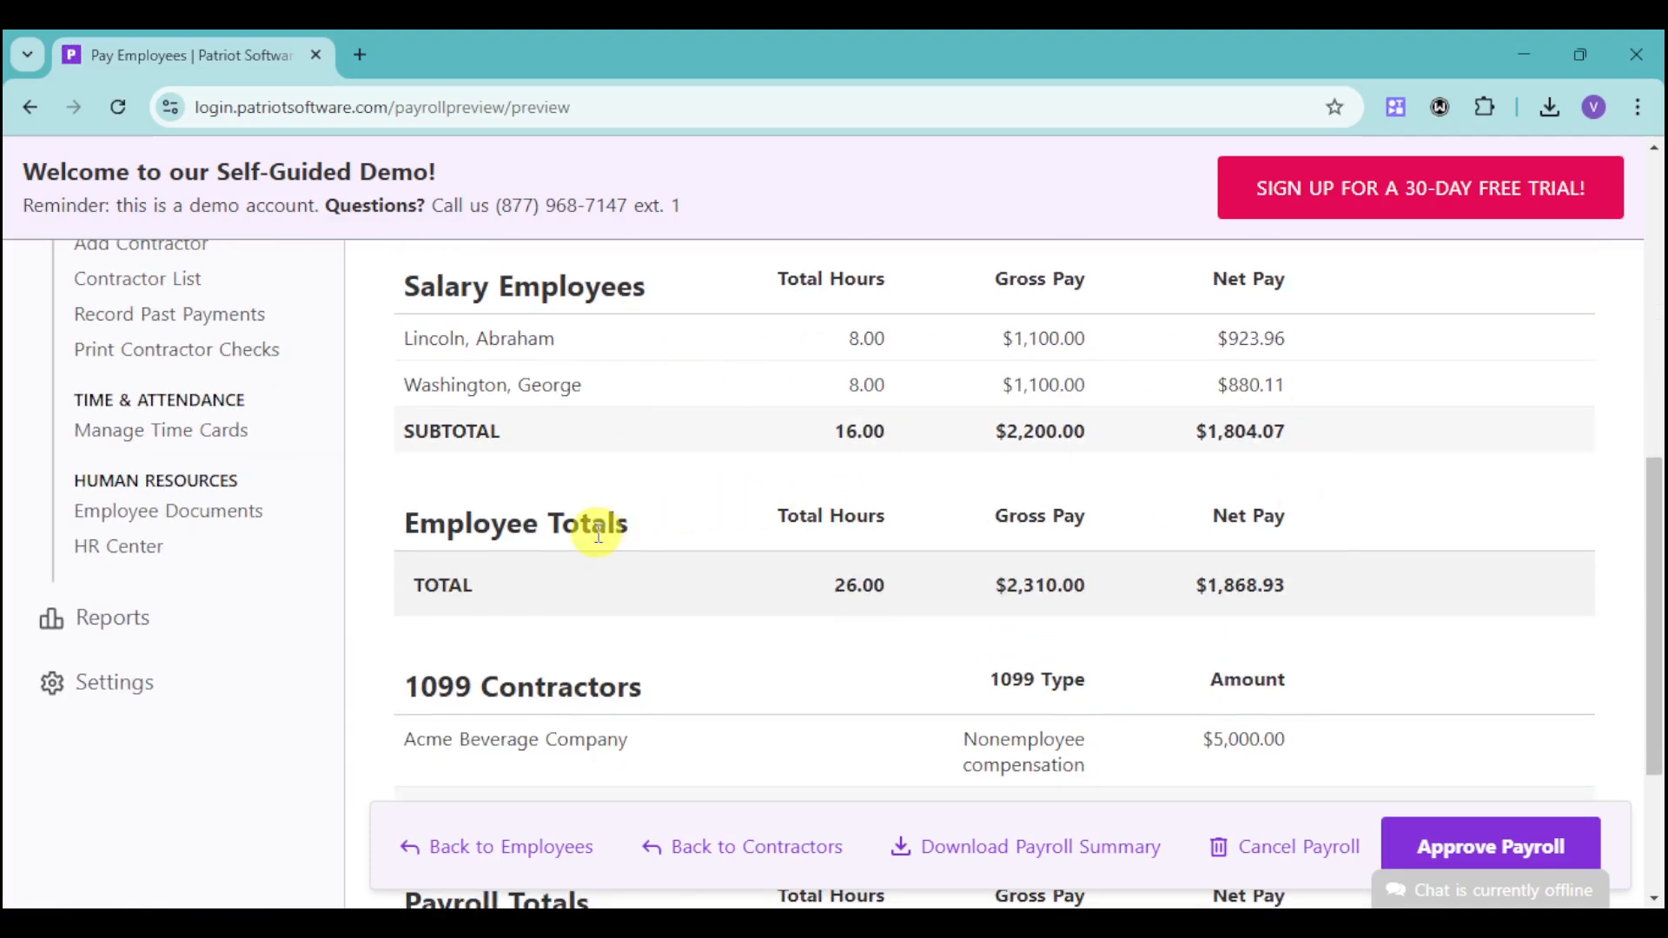
pyautogui.scroll(-1, 1314, 633)
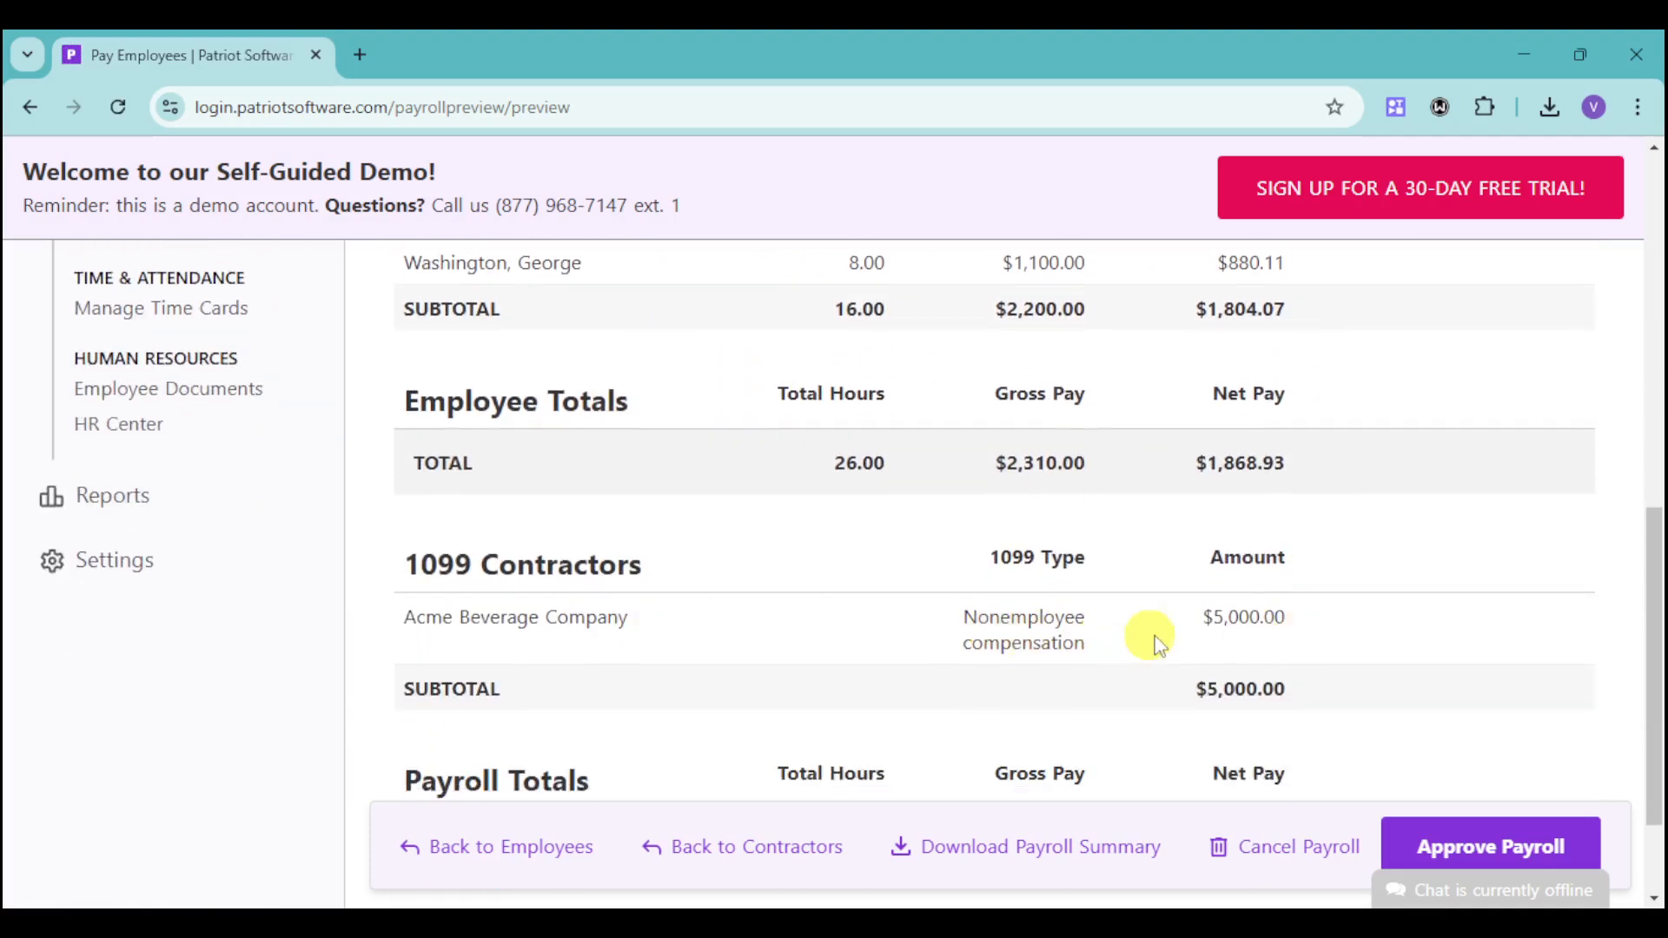
pyautogui.scroll(-1, 1155, 641)
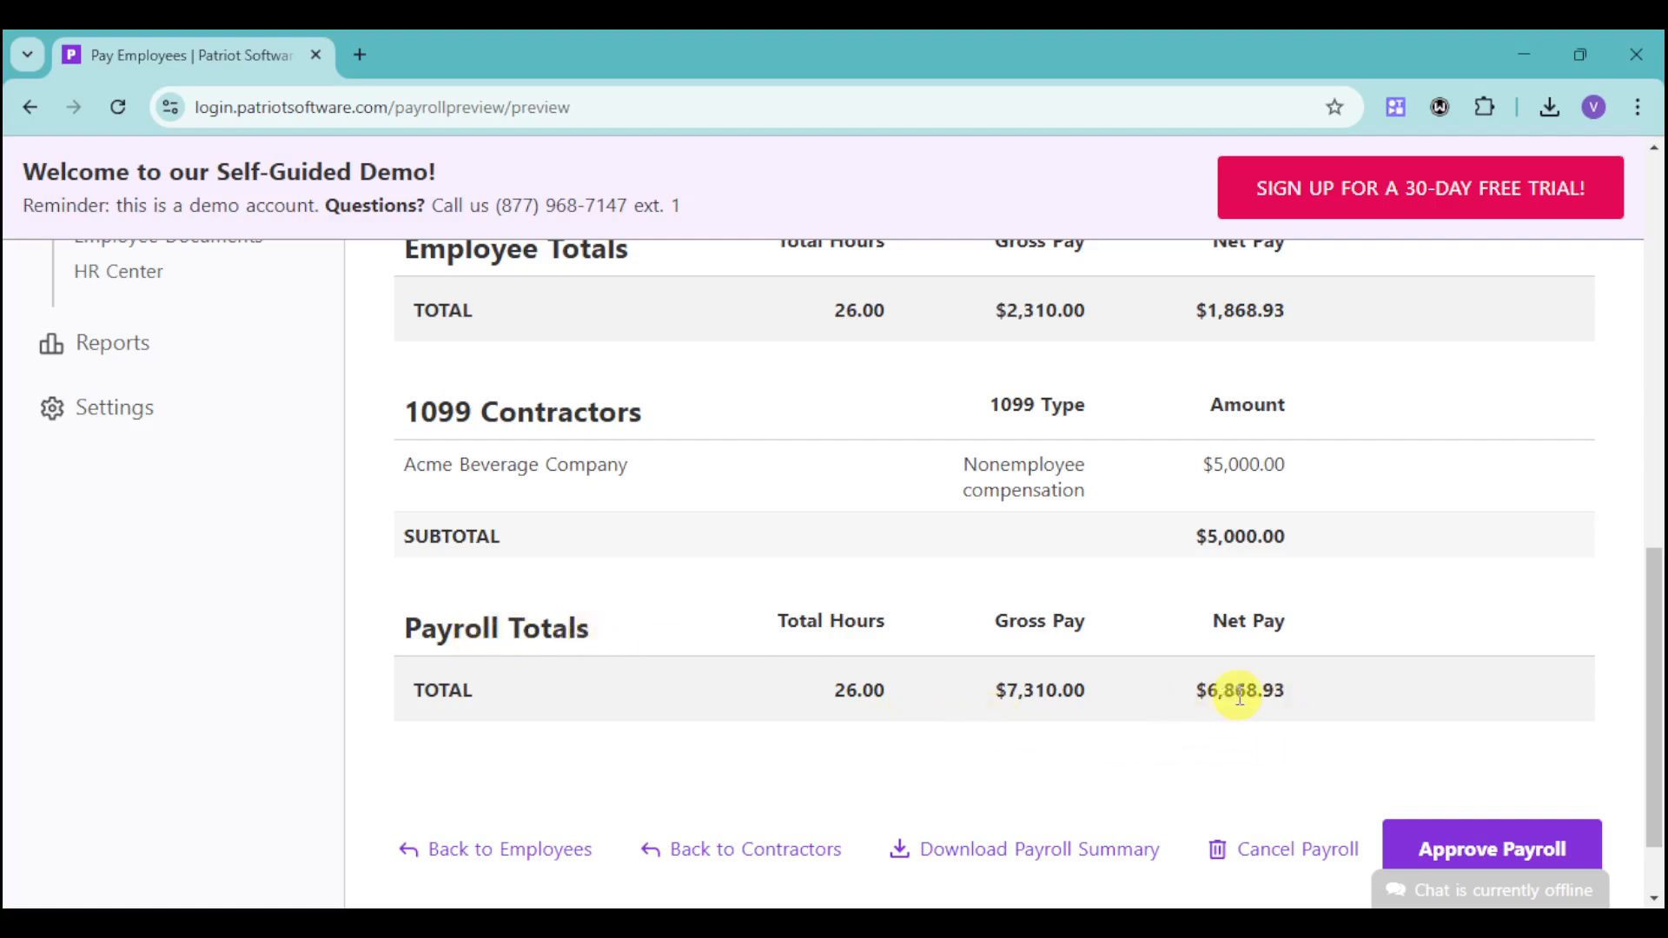
pyautogui.click(1445, 852)
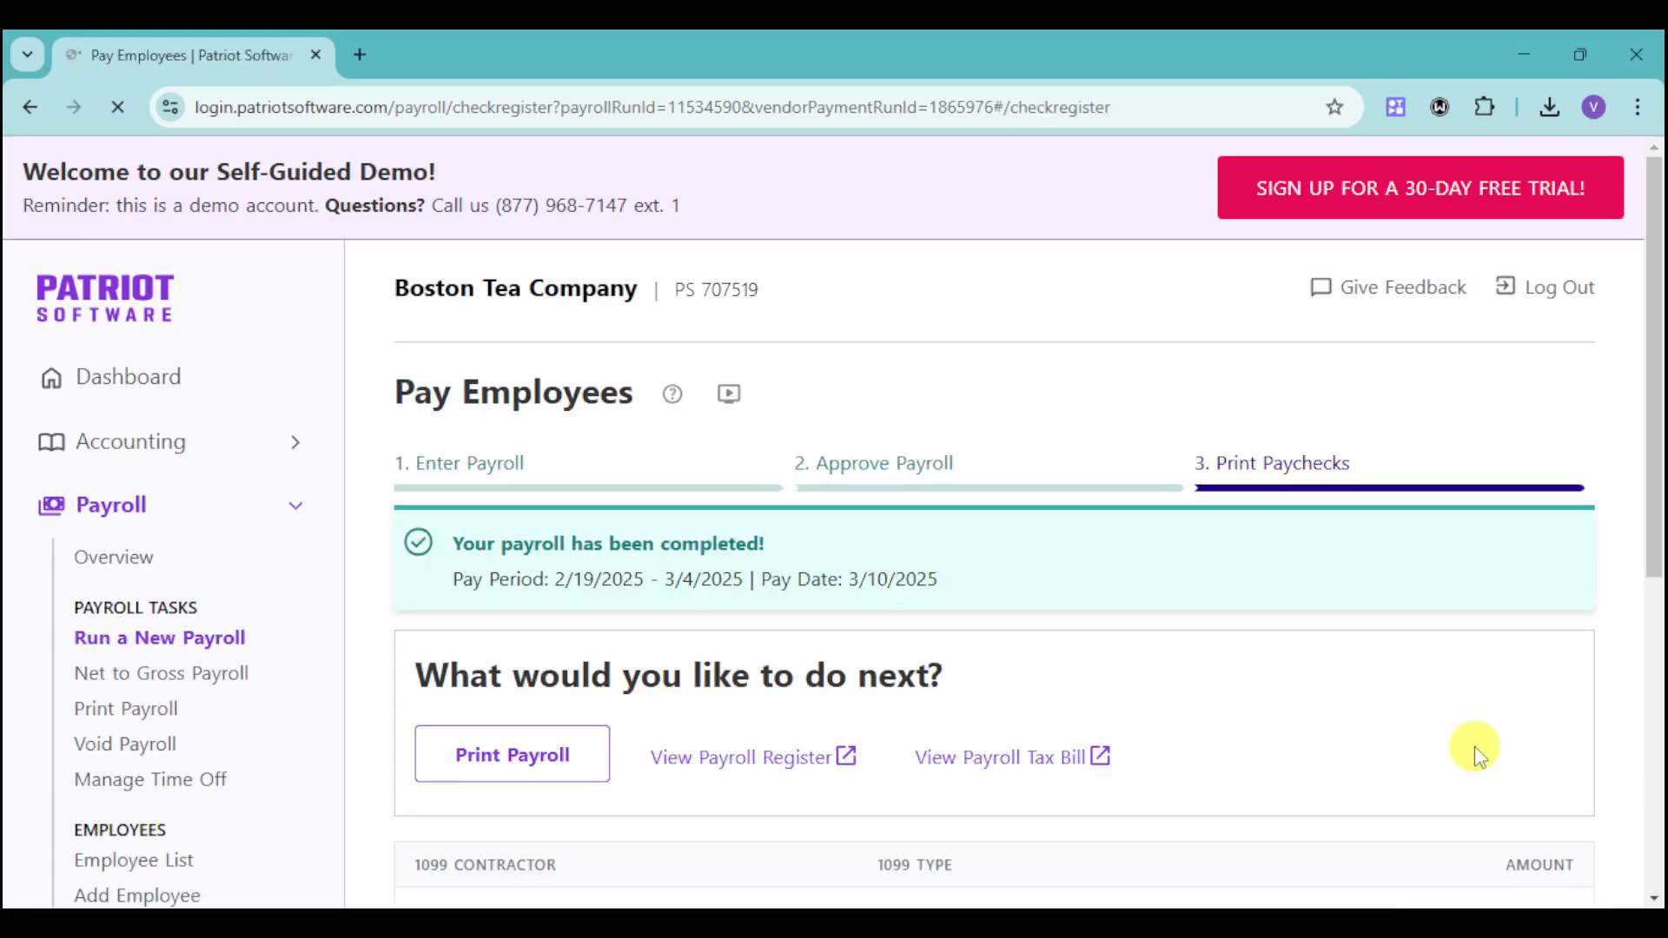
# - Review the completed payroll's follow-up options, contractor payment and payroll totals
pyautogui.scroll(-2, 1025, 638)
pyautogui.scroll(1, 1026, 638)
pyautogui.scroll(-3, 1025, 638)
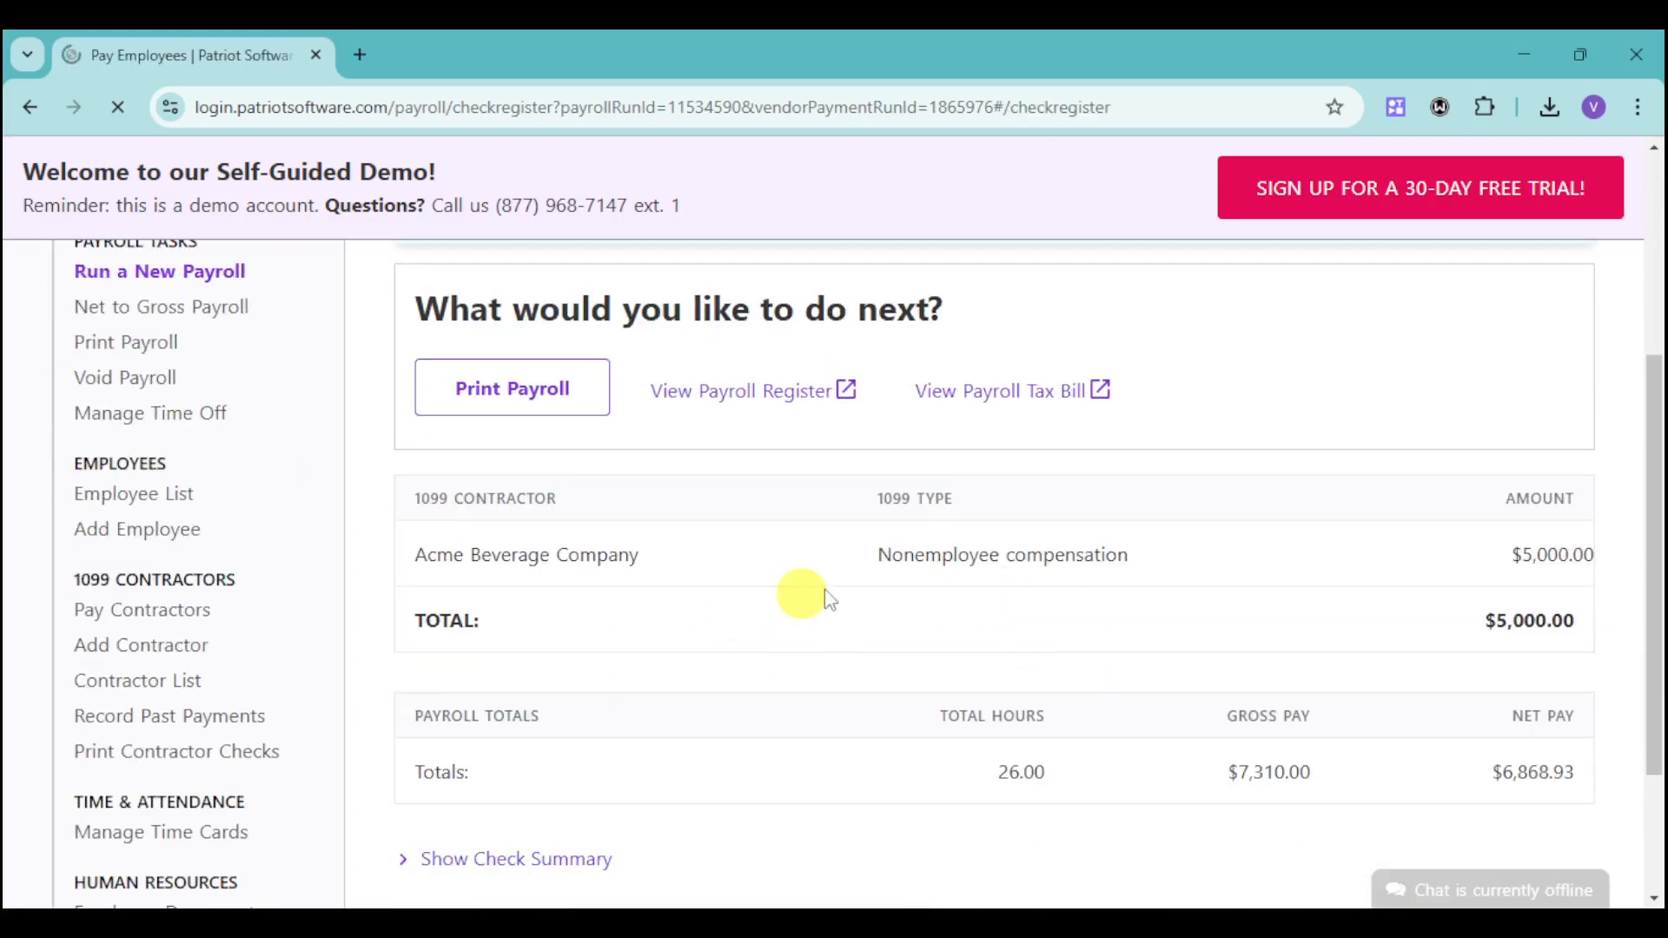
pyautogui.scroll(-2, 1329, 644)
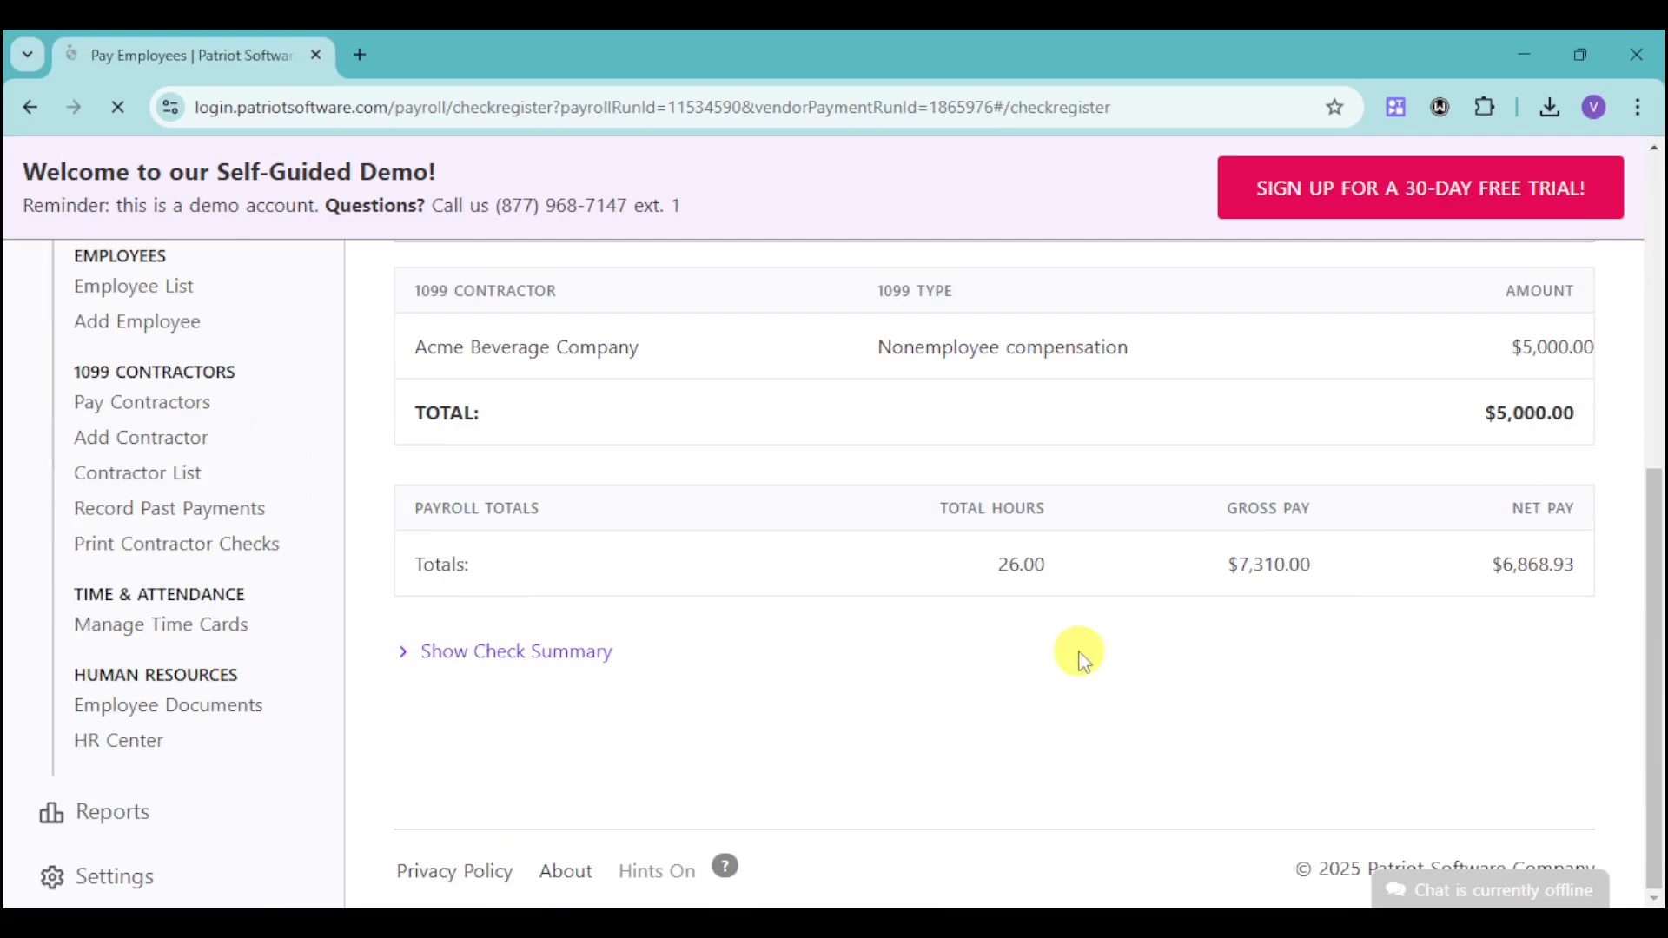
pyautogui.scroll(5, 1080, 652)
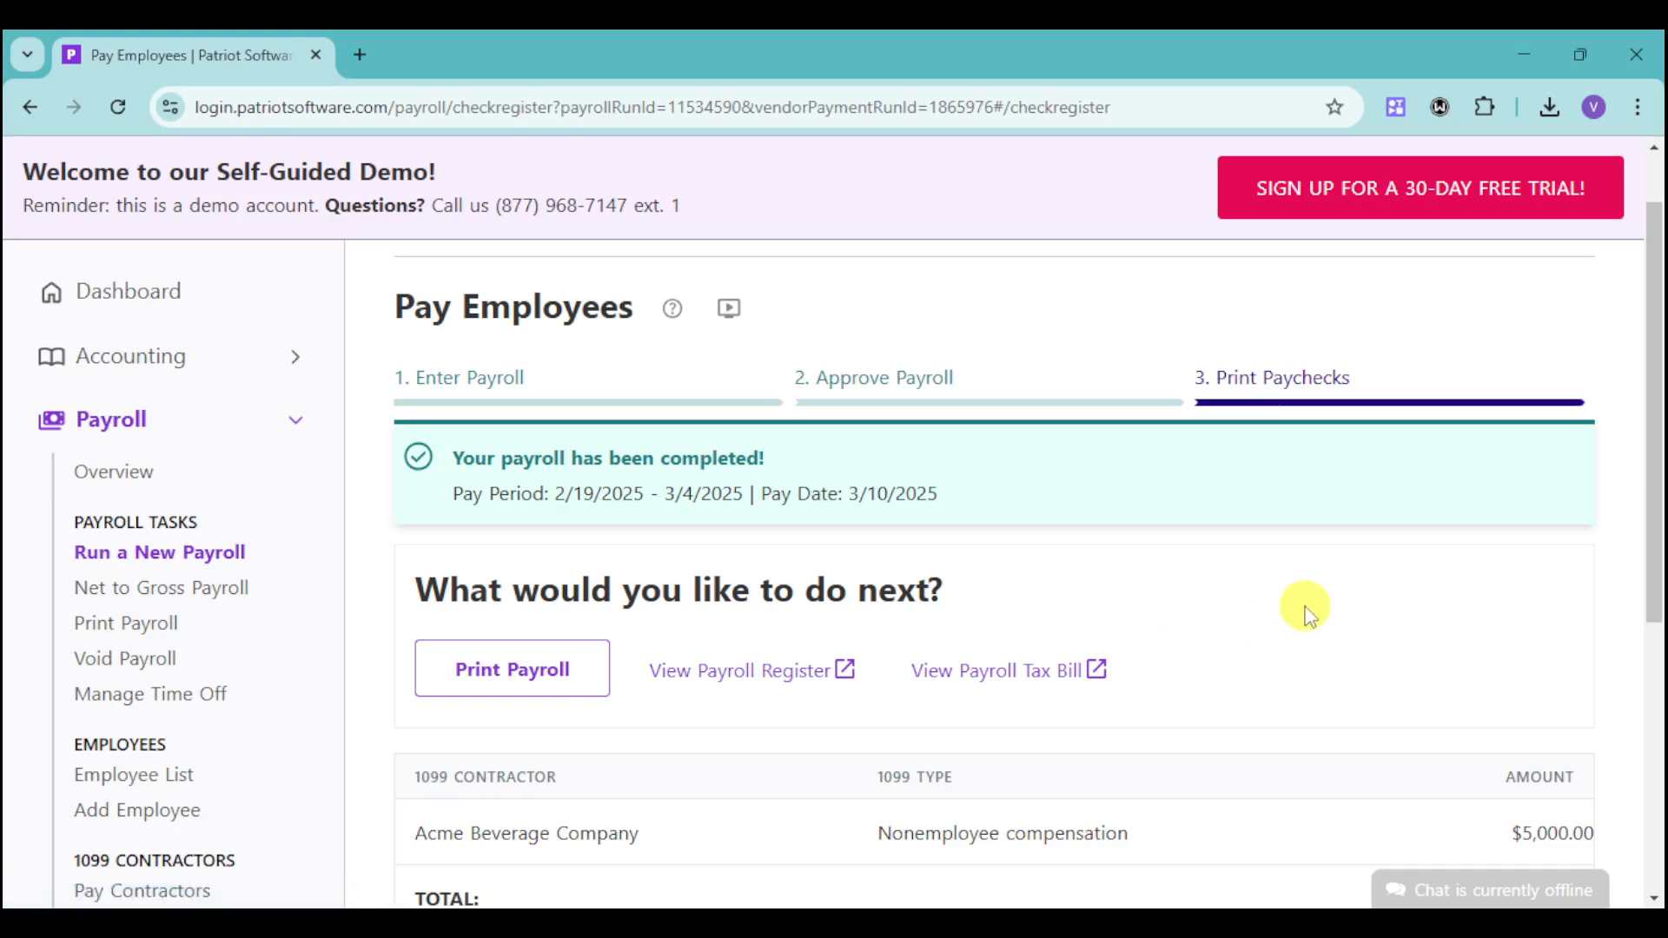
# - Open Void Payroll for the 3/10/2025 pay date and select only the two salaried employees' paychecks
pyautogui.click(152, 660)
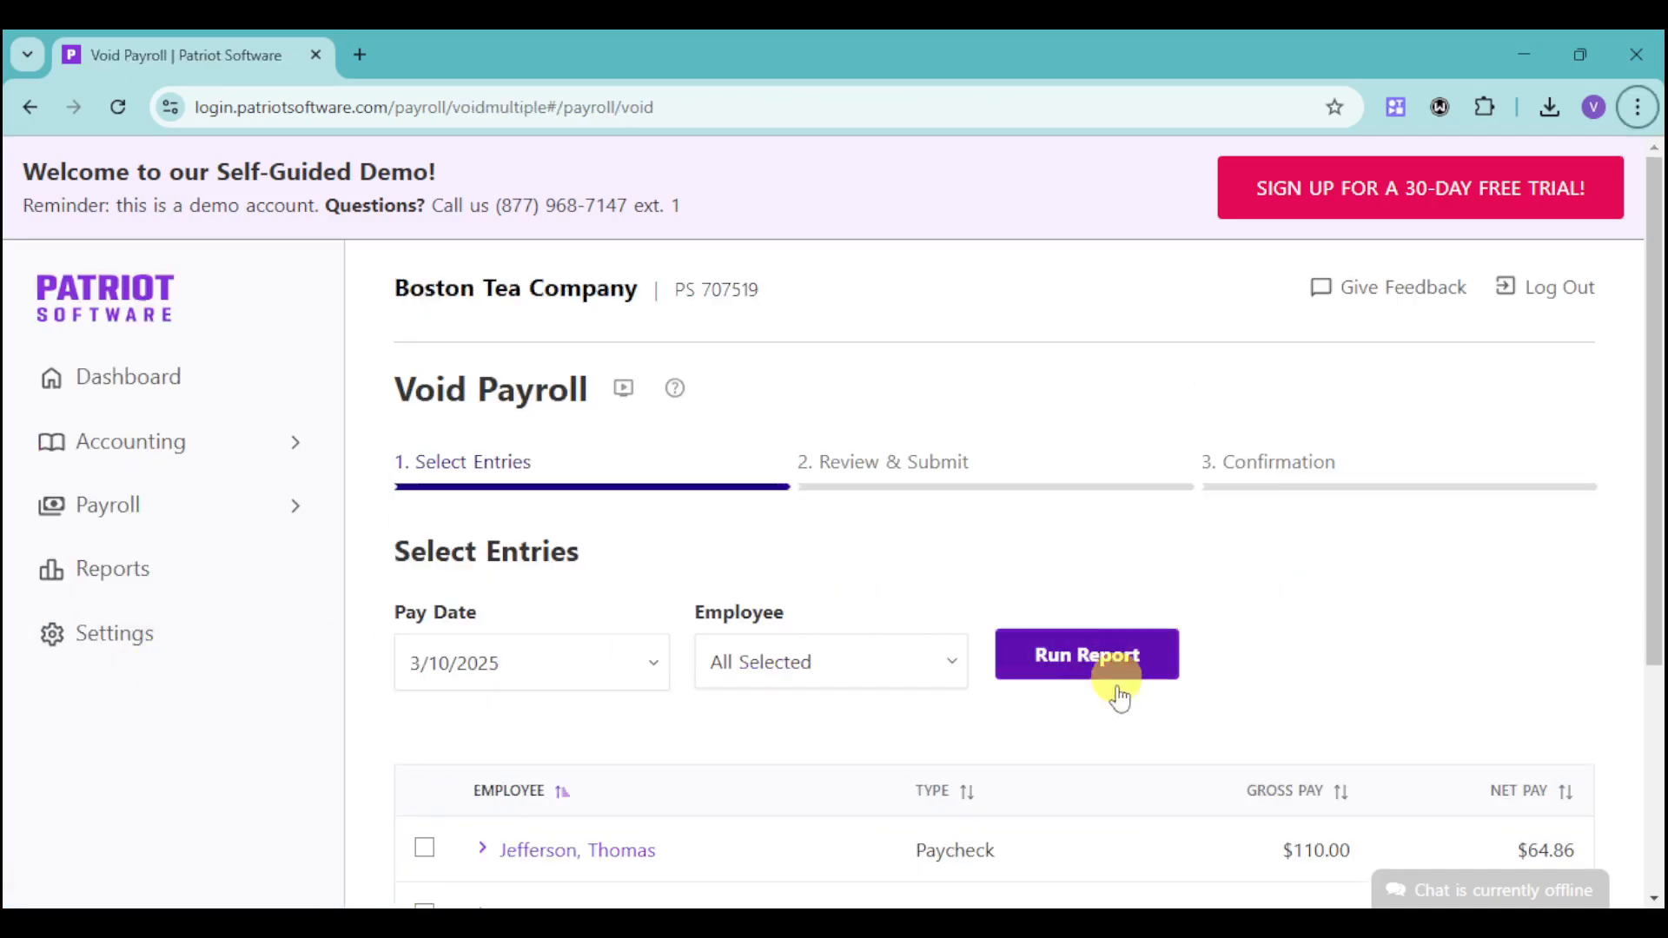
pyautogui.click(282, 502)
pyautogui.scroll(-2, 209, 708)
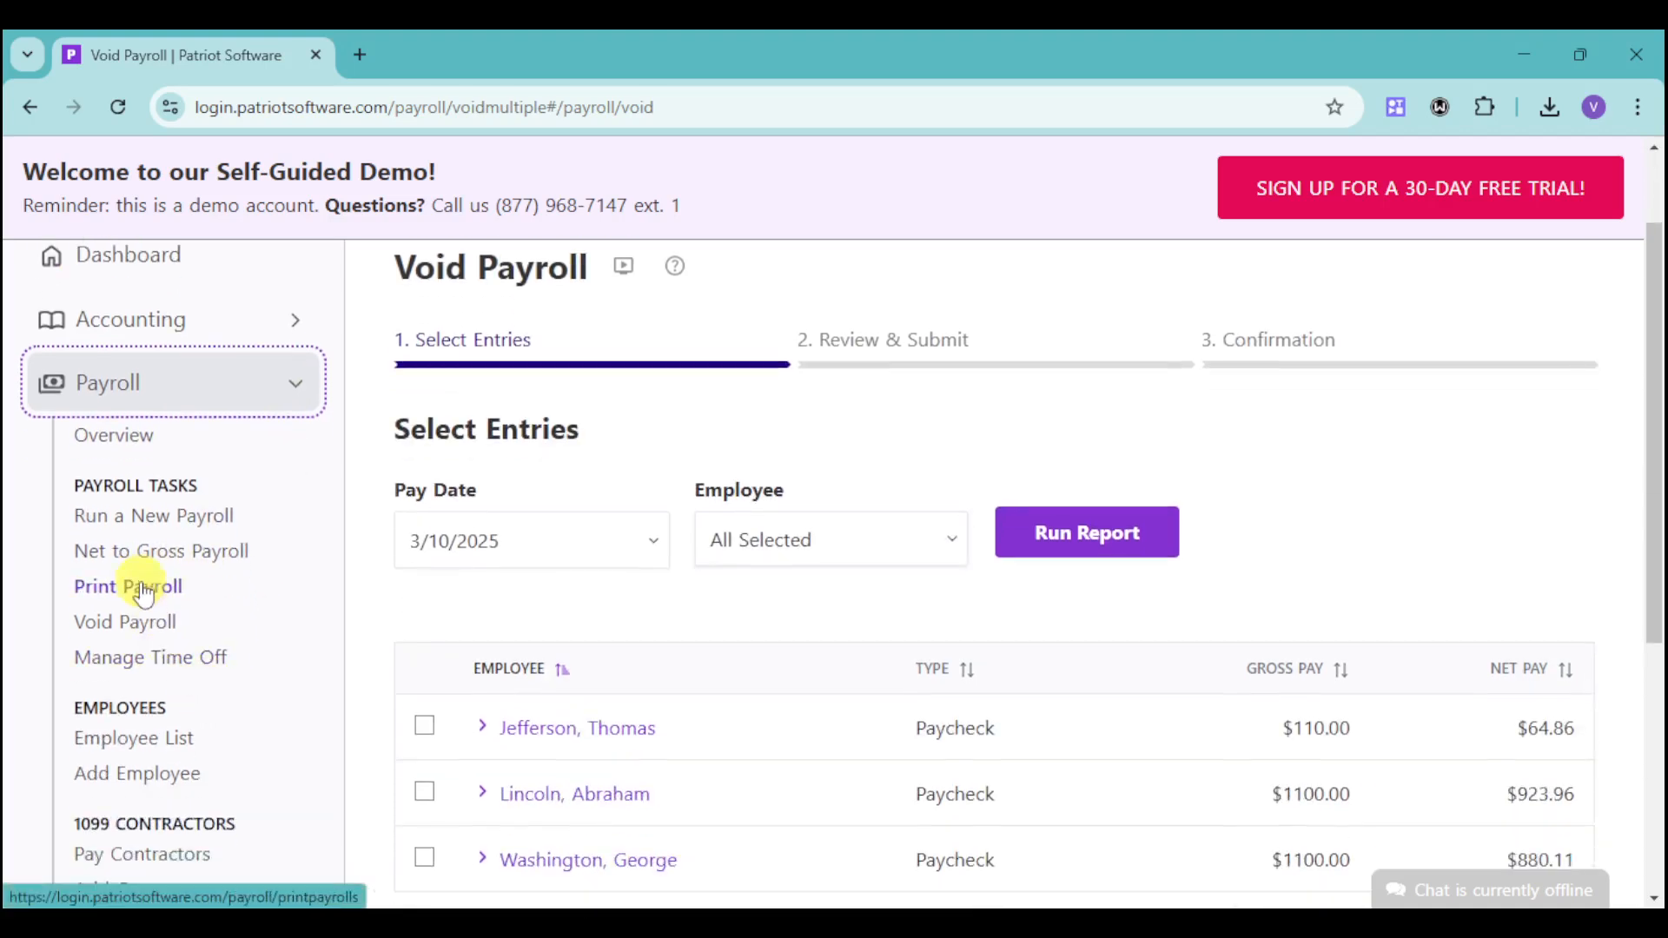
pyautogui.scroll(-2, 970, 621)
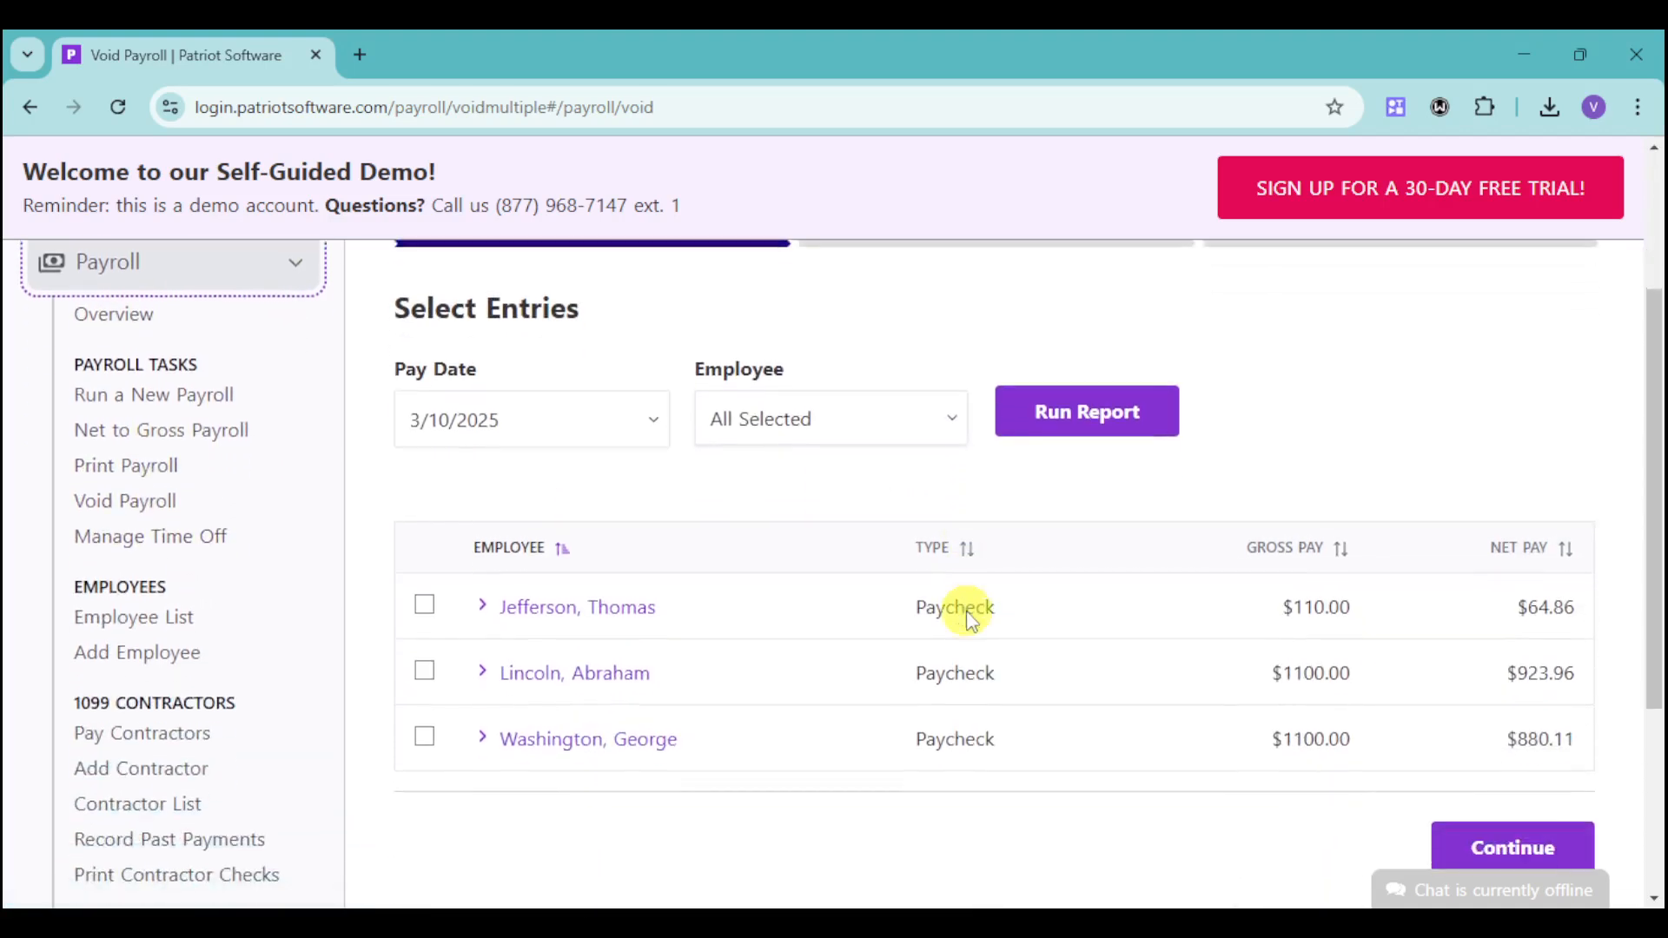
pyautogui.click(425, 608)
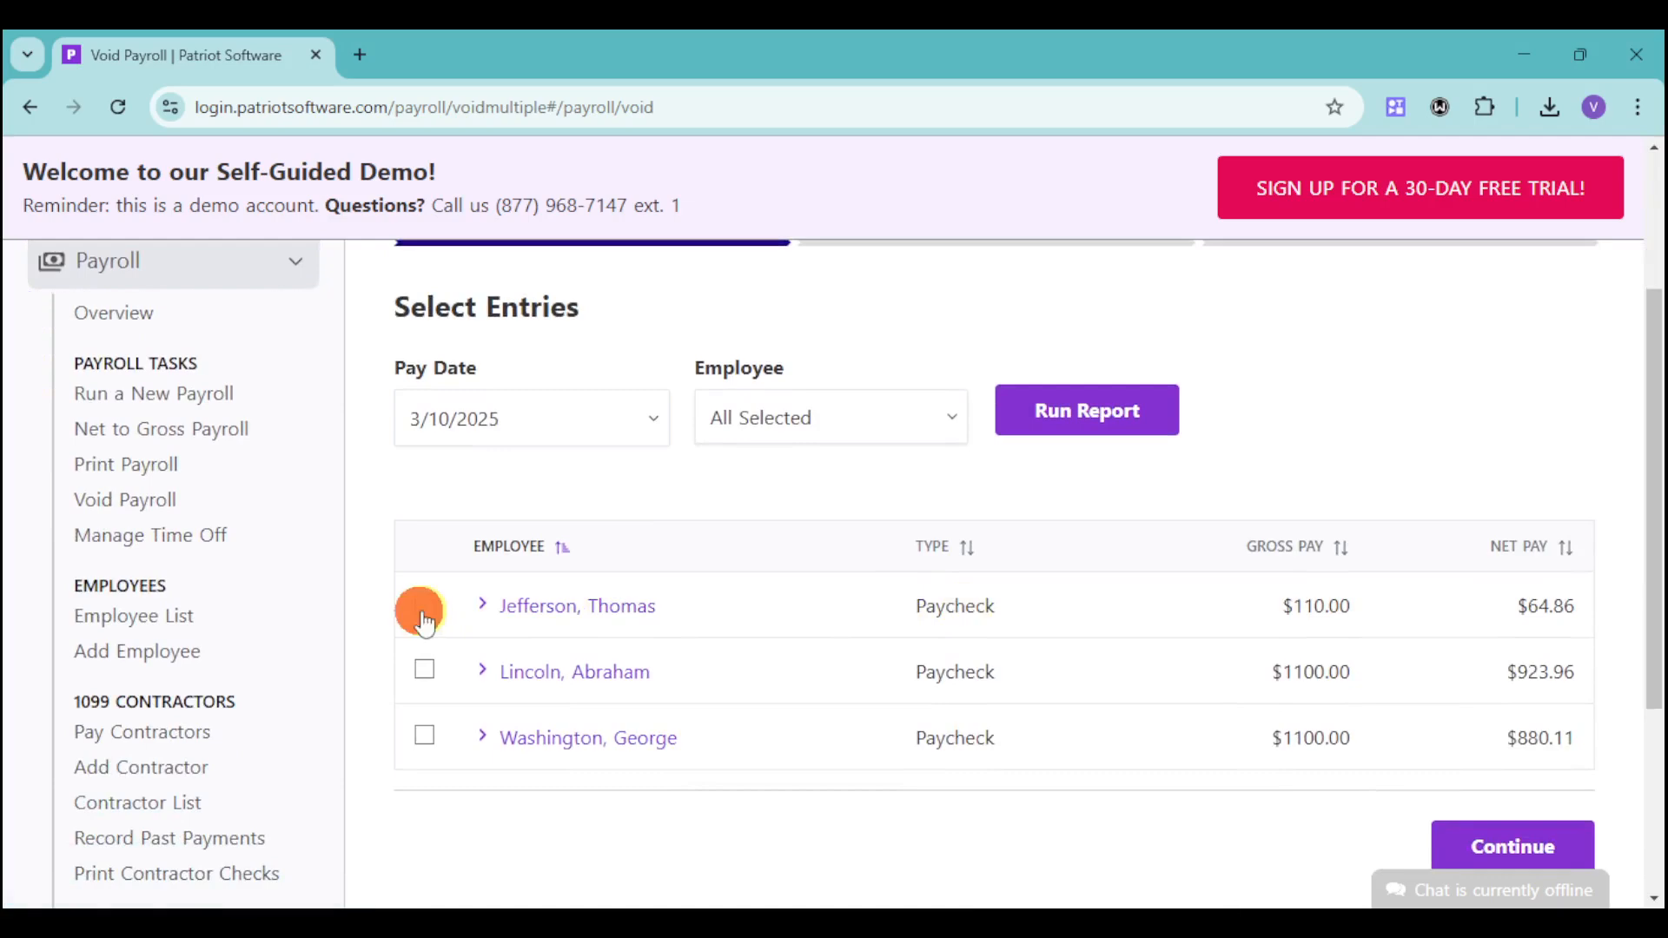
pyautogui.click(424, 671)
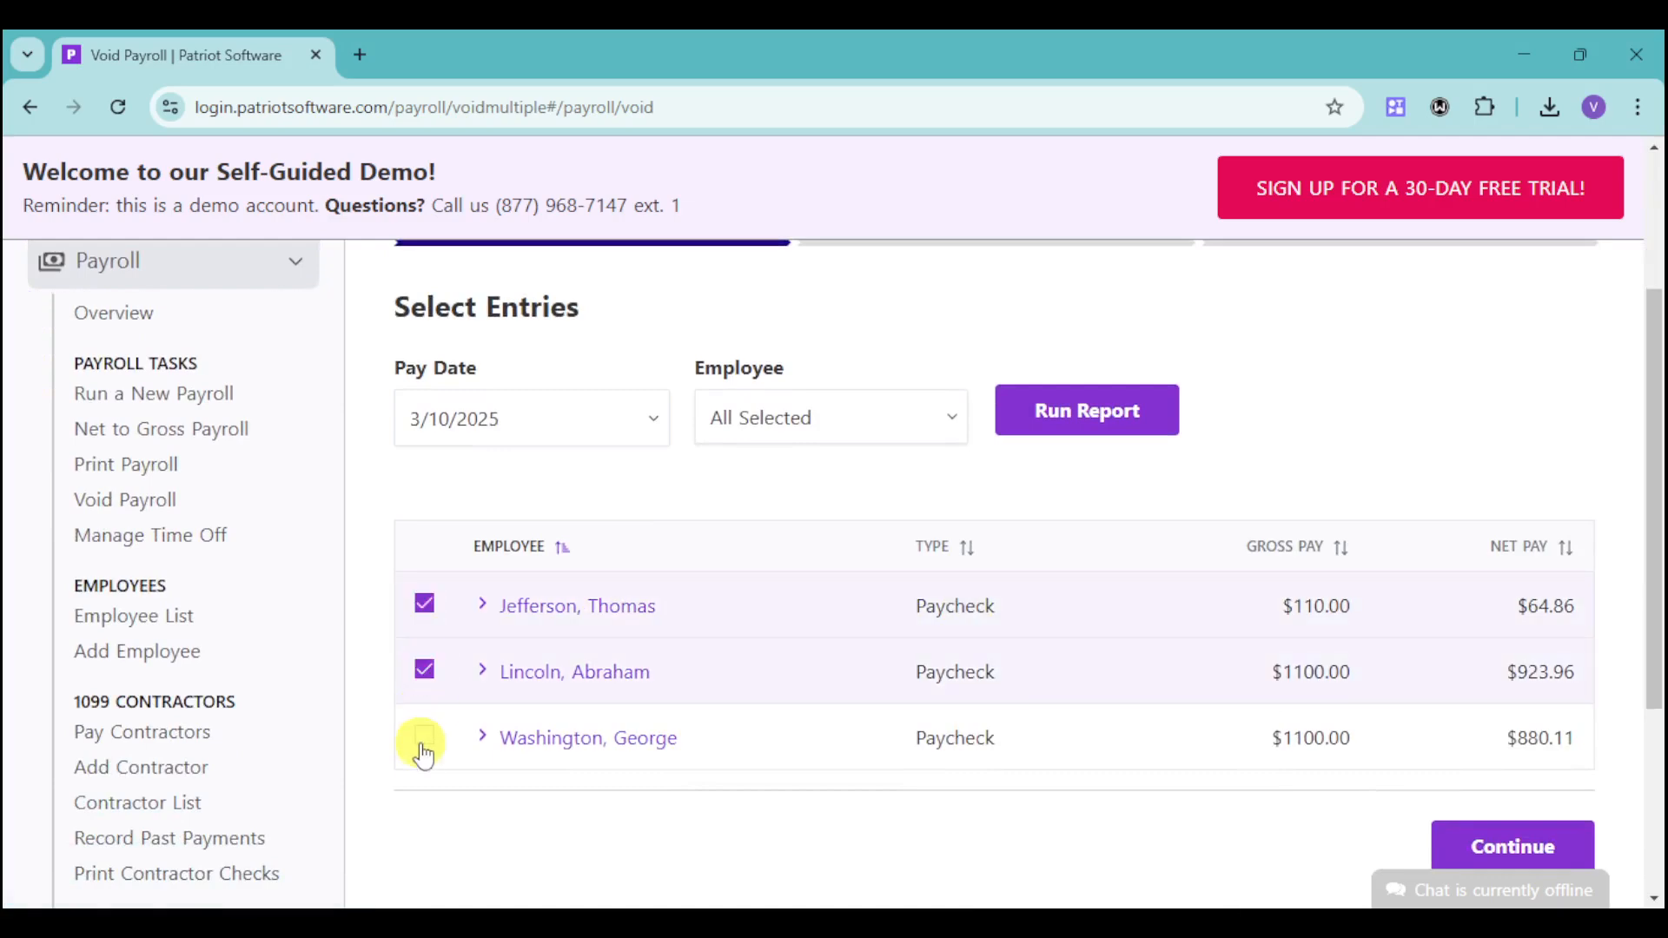
pyautogui.click(424, 745)
pyautogui.click(425, 605)
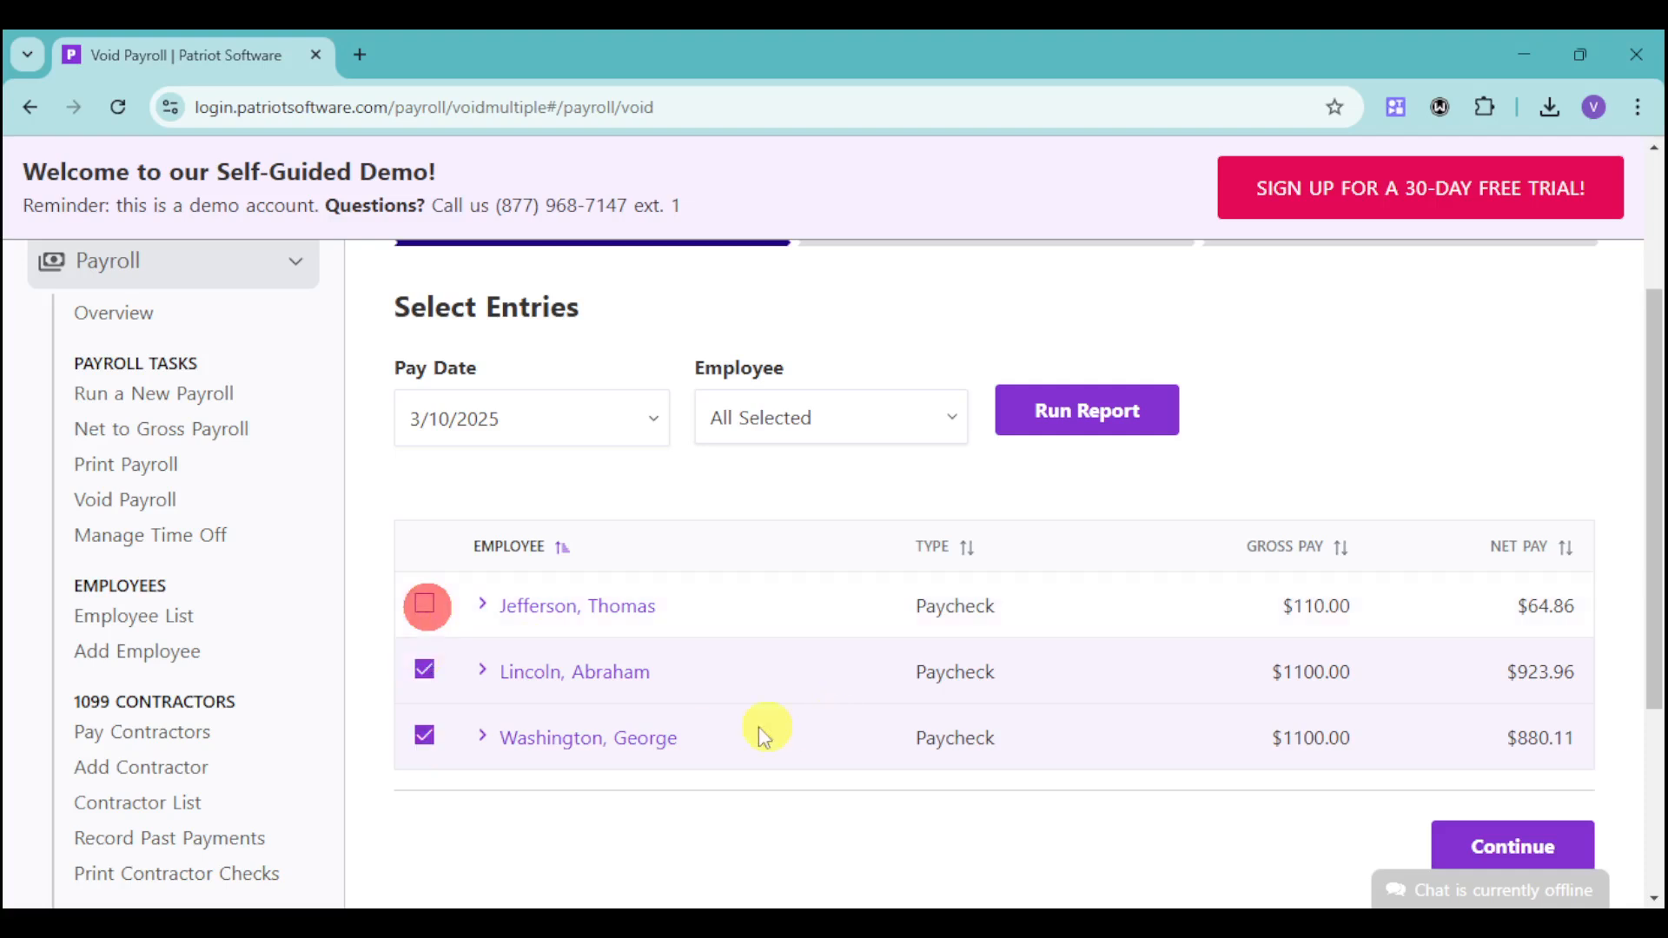
pyautogui.scroll(-3, 1477, 765)
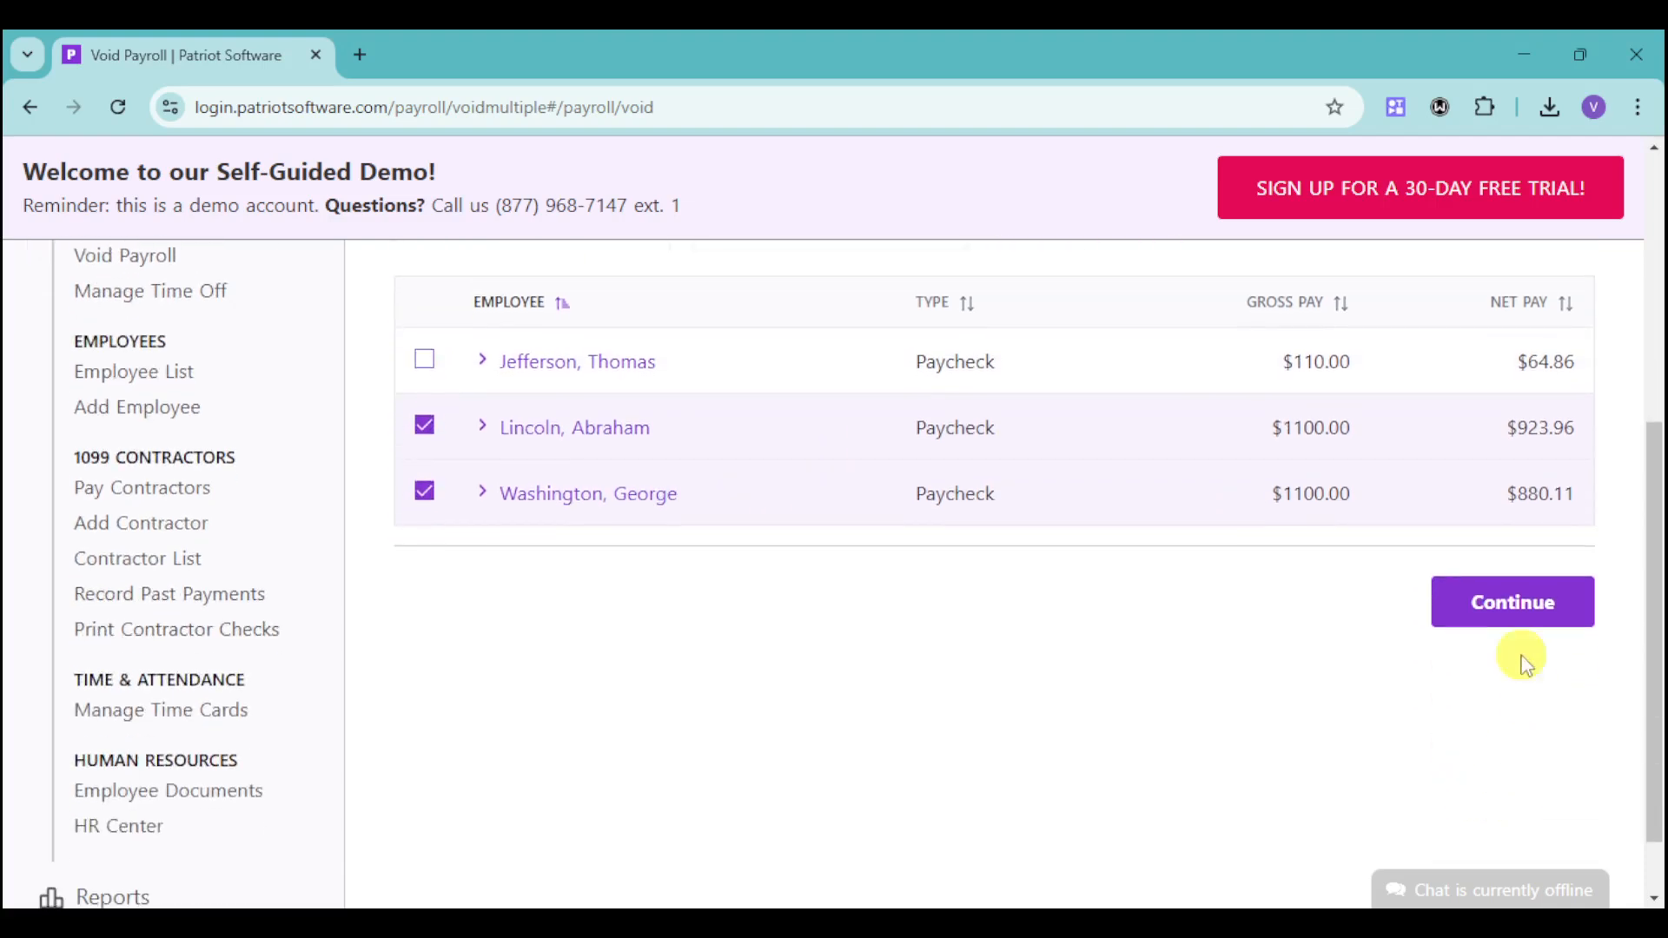
# - Review the selected voids with their tax refunds and void the payroll entries
pyautogui.click(1517, 607)
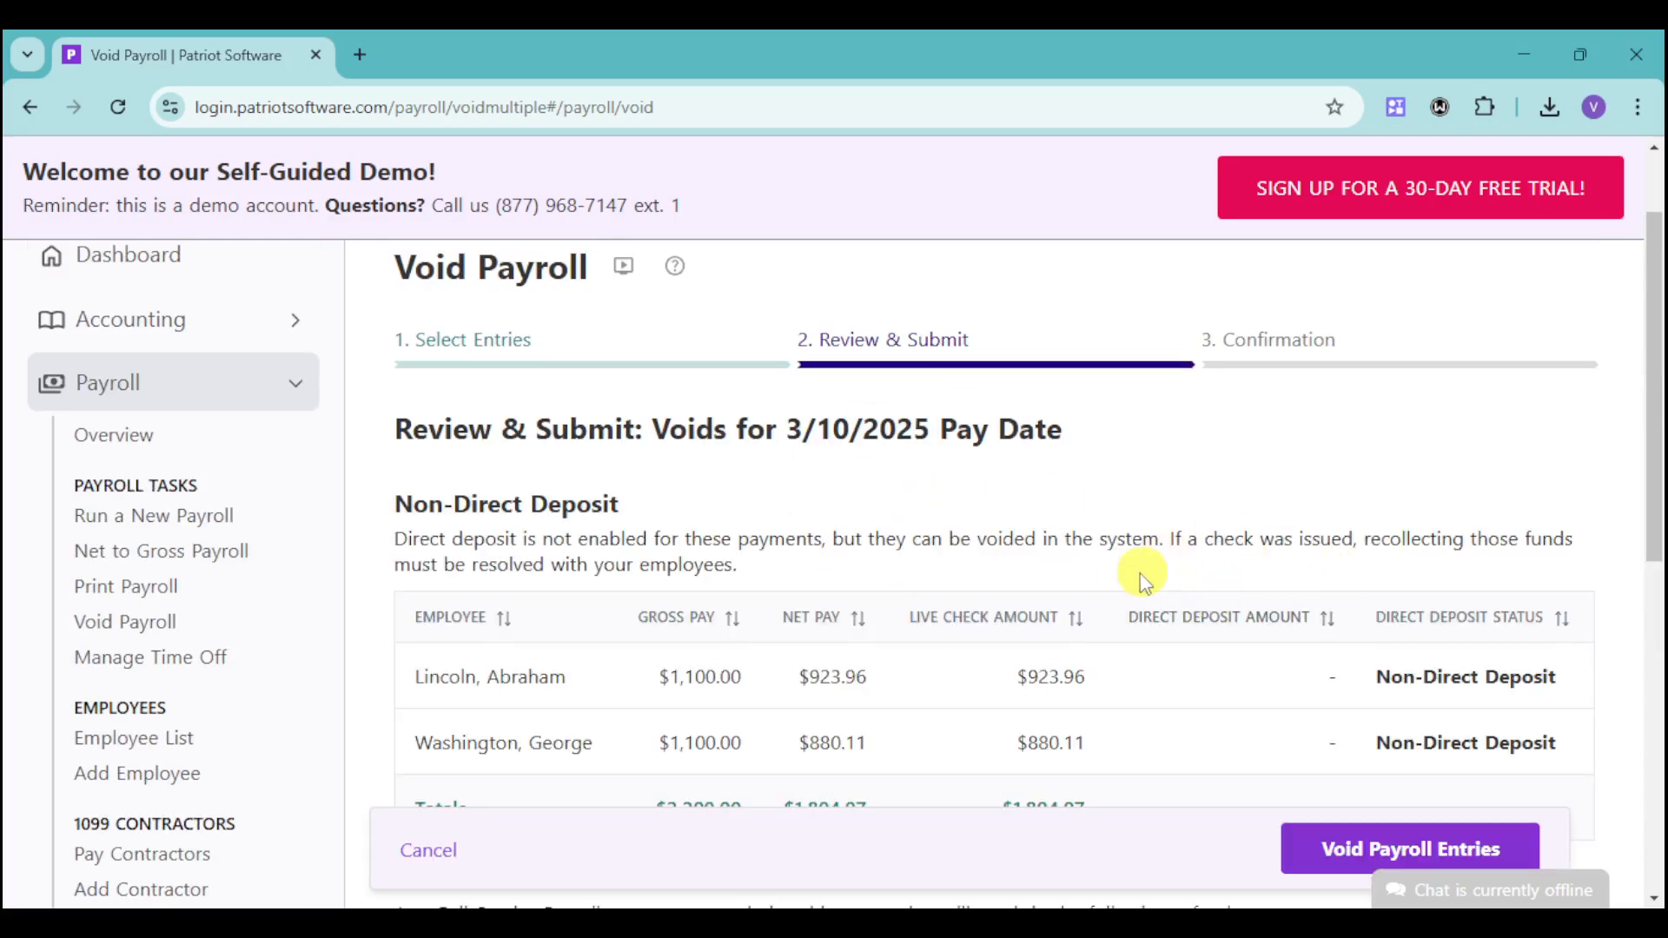
pyautogui.scroll(-4, 1137, 582)
pyautogui.click(1323, 860)
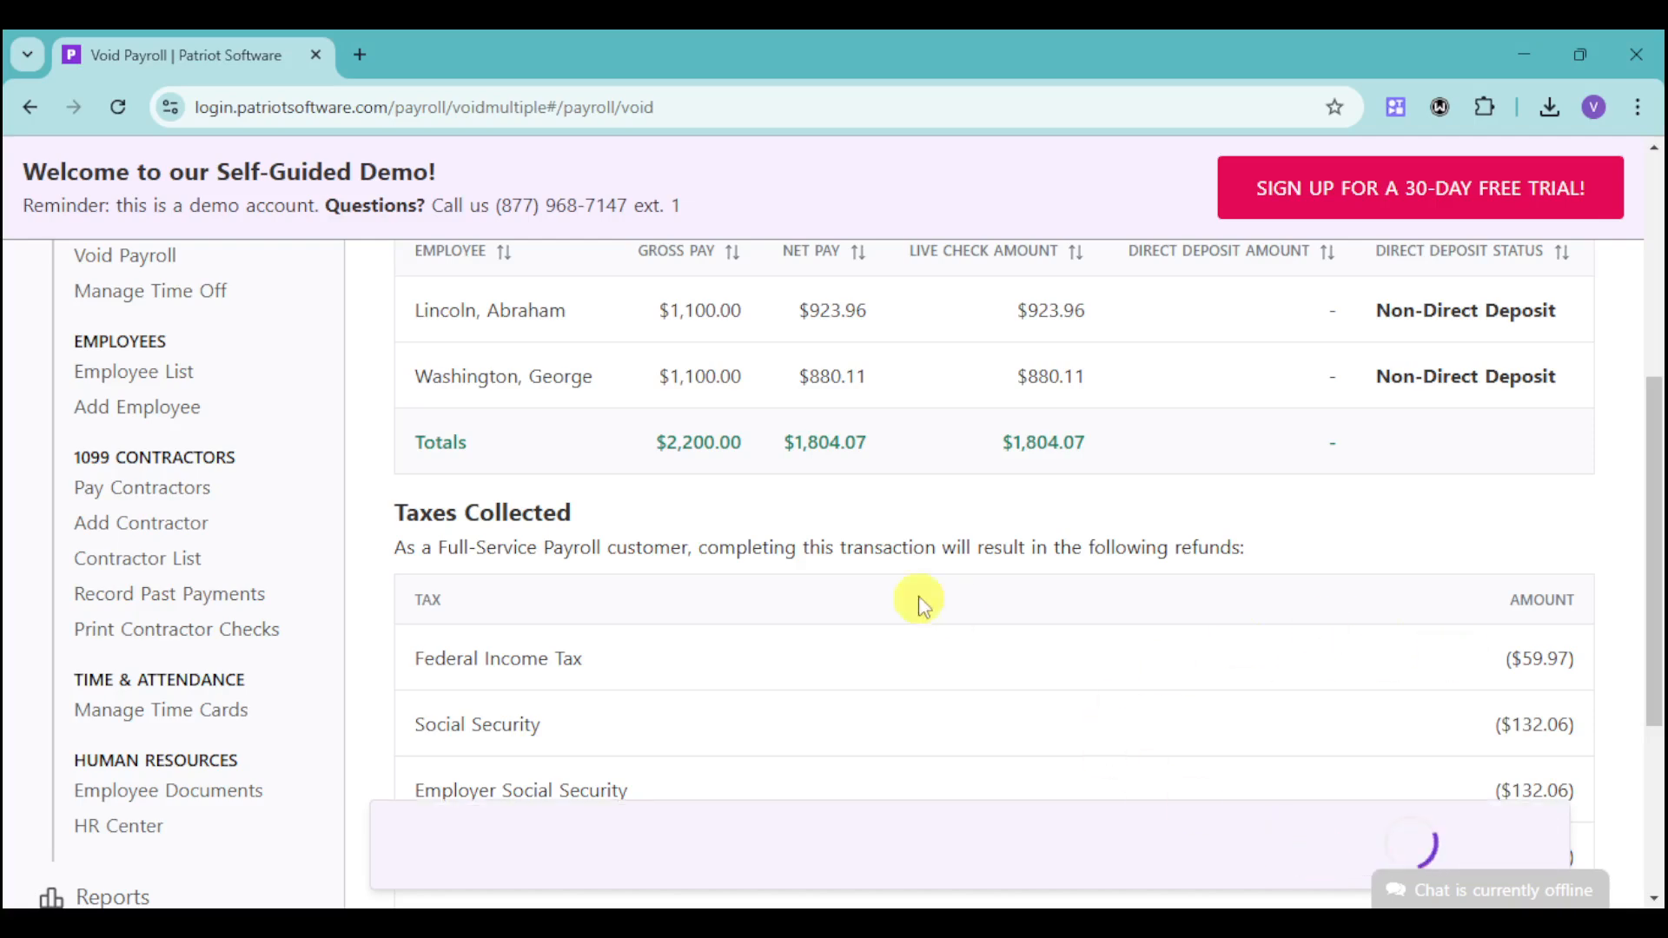
pyautogui.scroll(-4, 1147, 553)
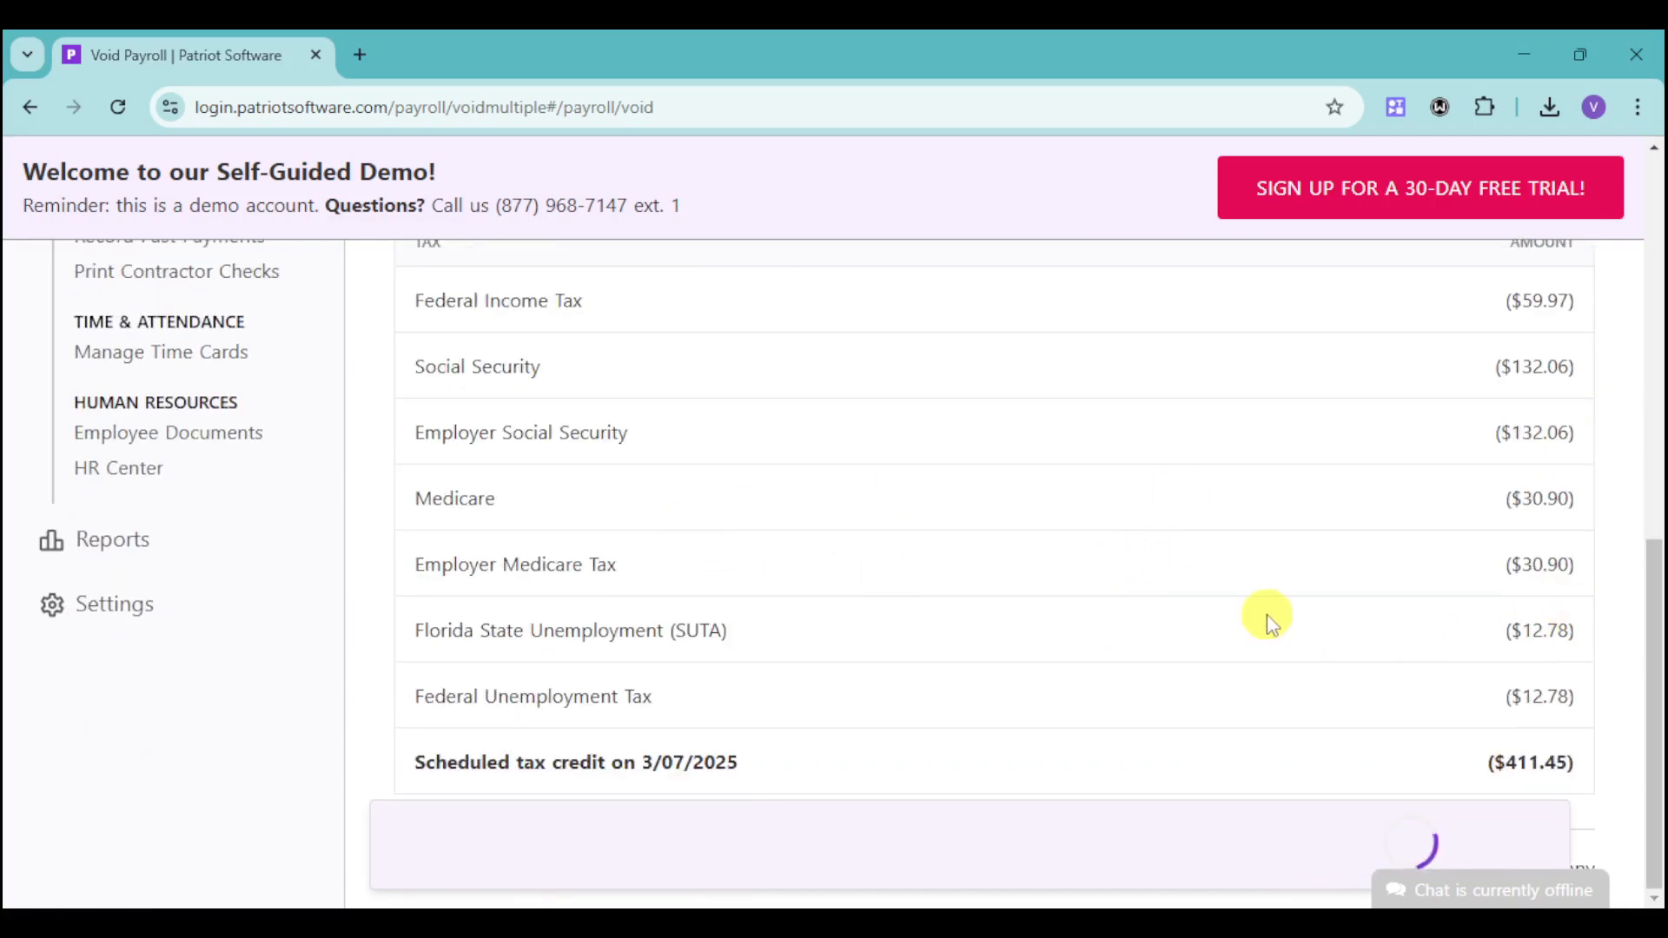
pyautogui.scroll(4, 1267, 612)
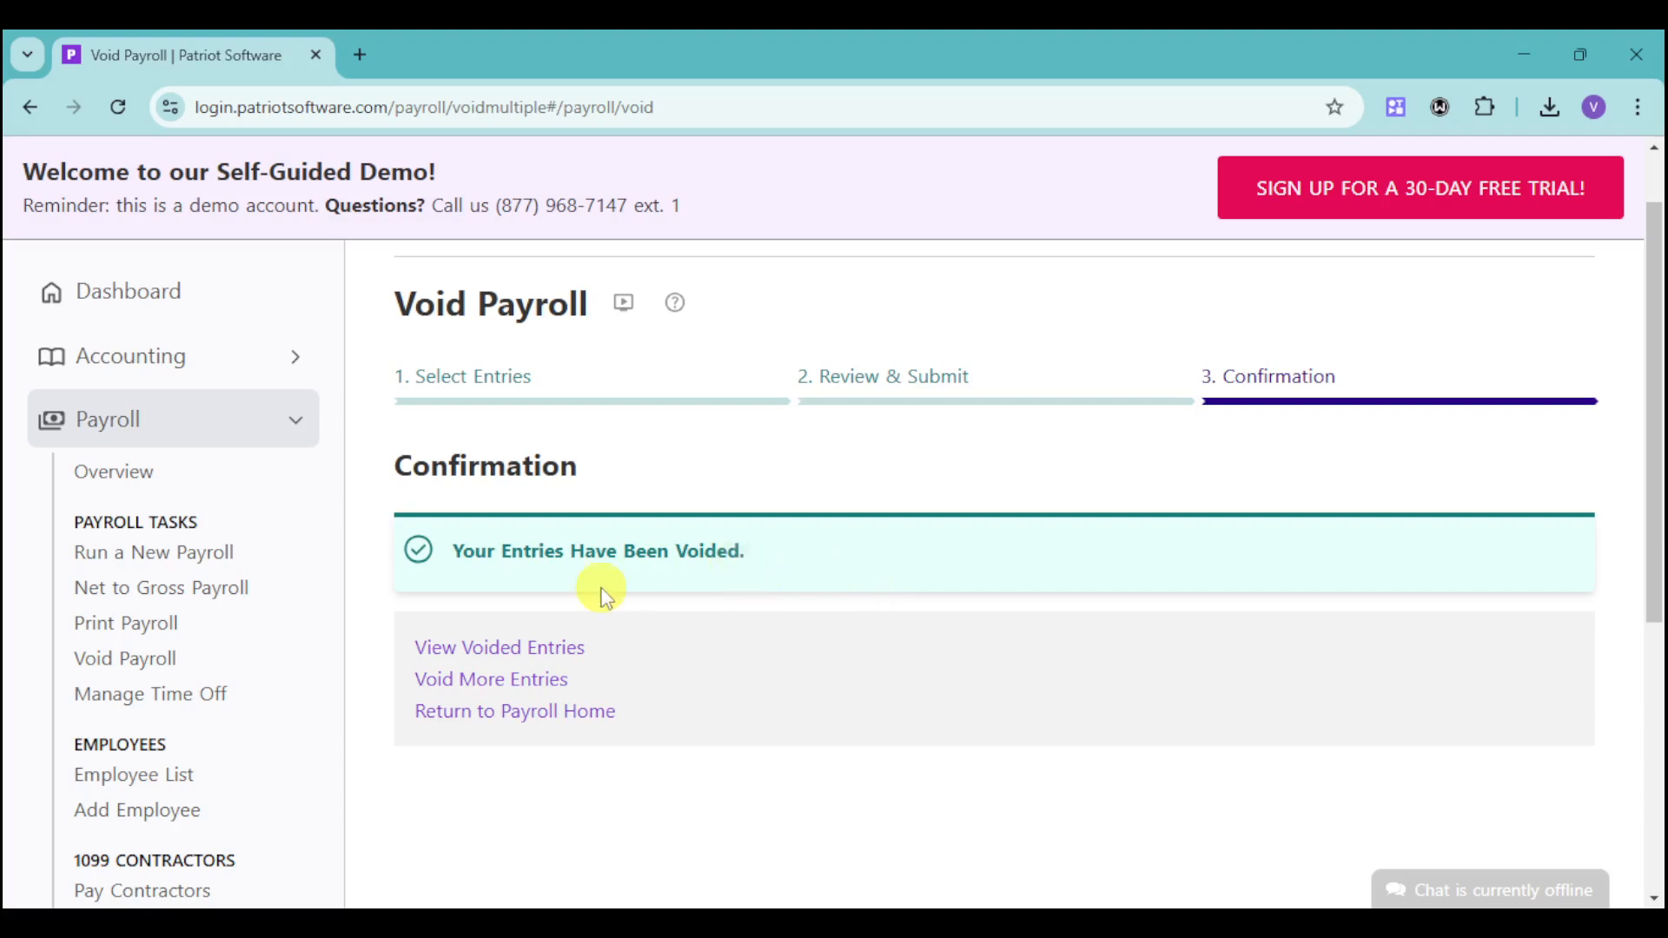
# - Open Manage Time Off, view the employees' vacation hours and select the second employee in the list
pyautogui.click(160, 700)
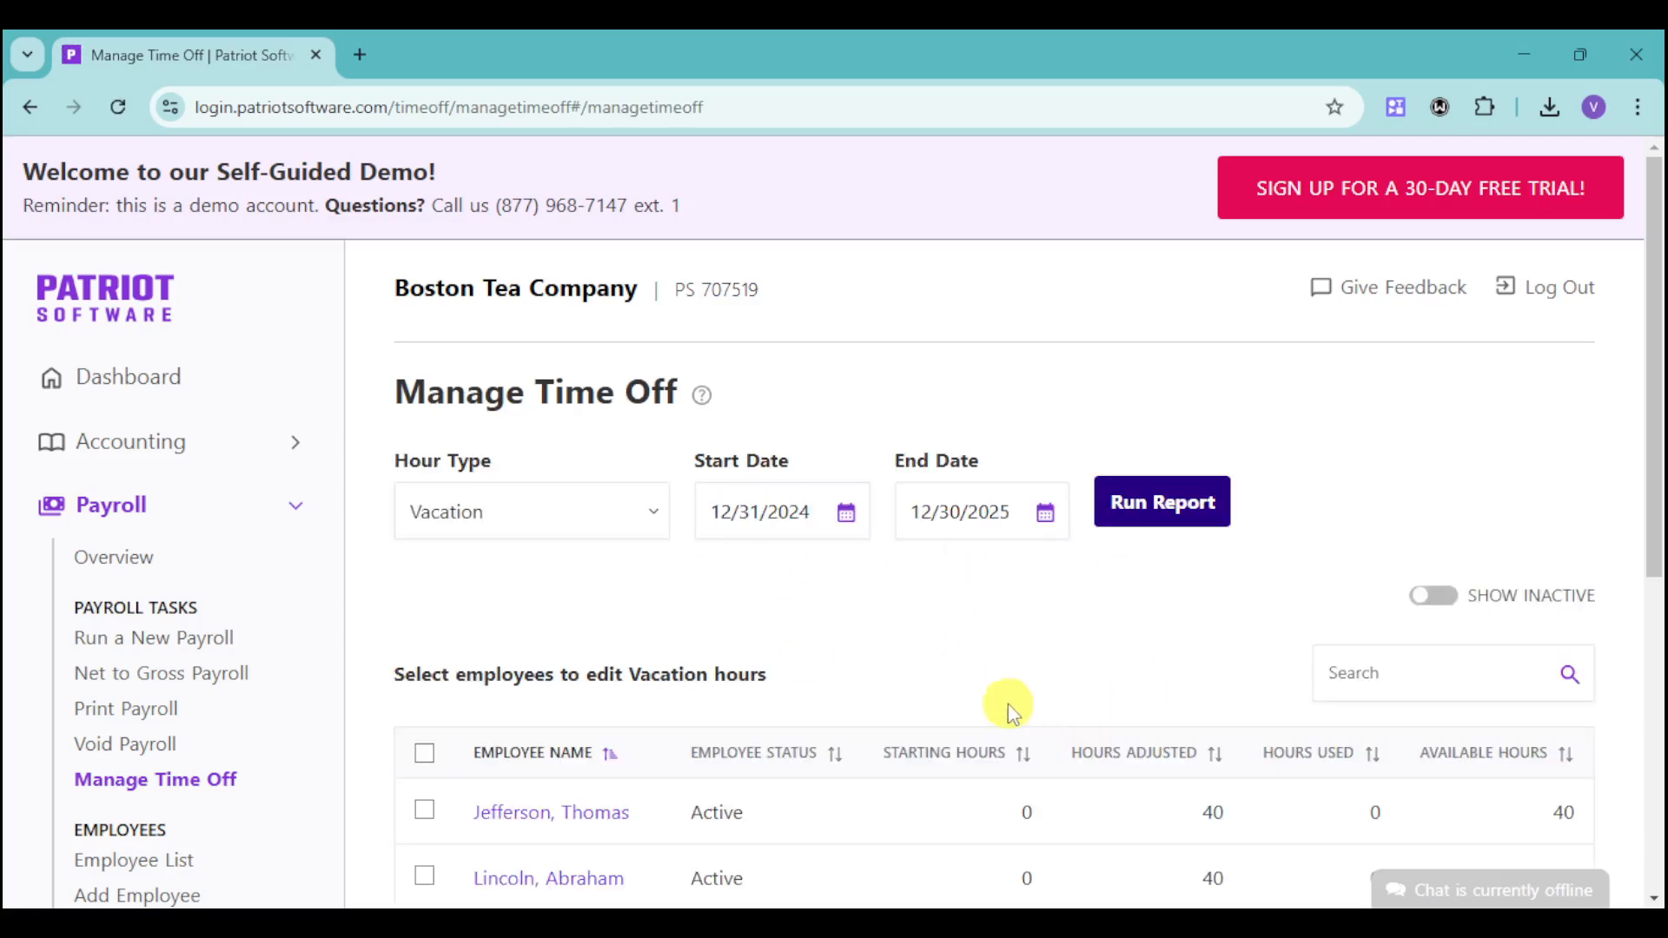
pyautogui.scroll(-3, 1008, 704)
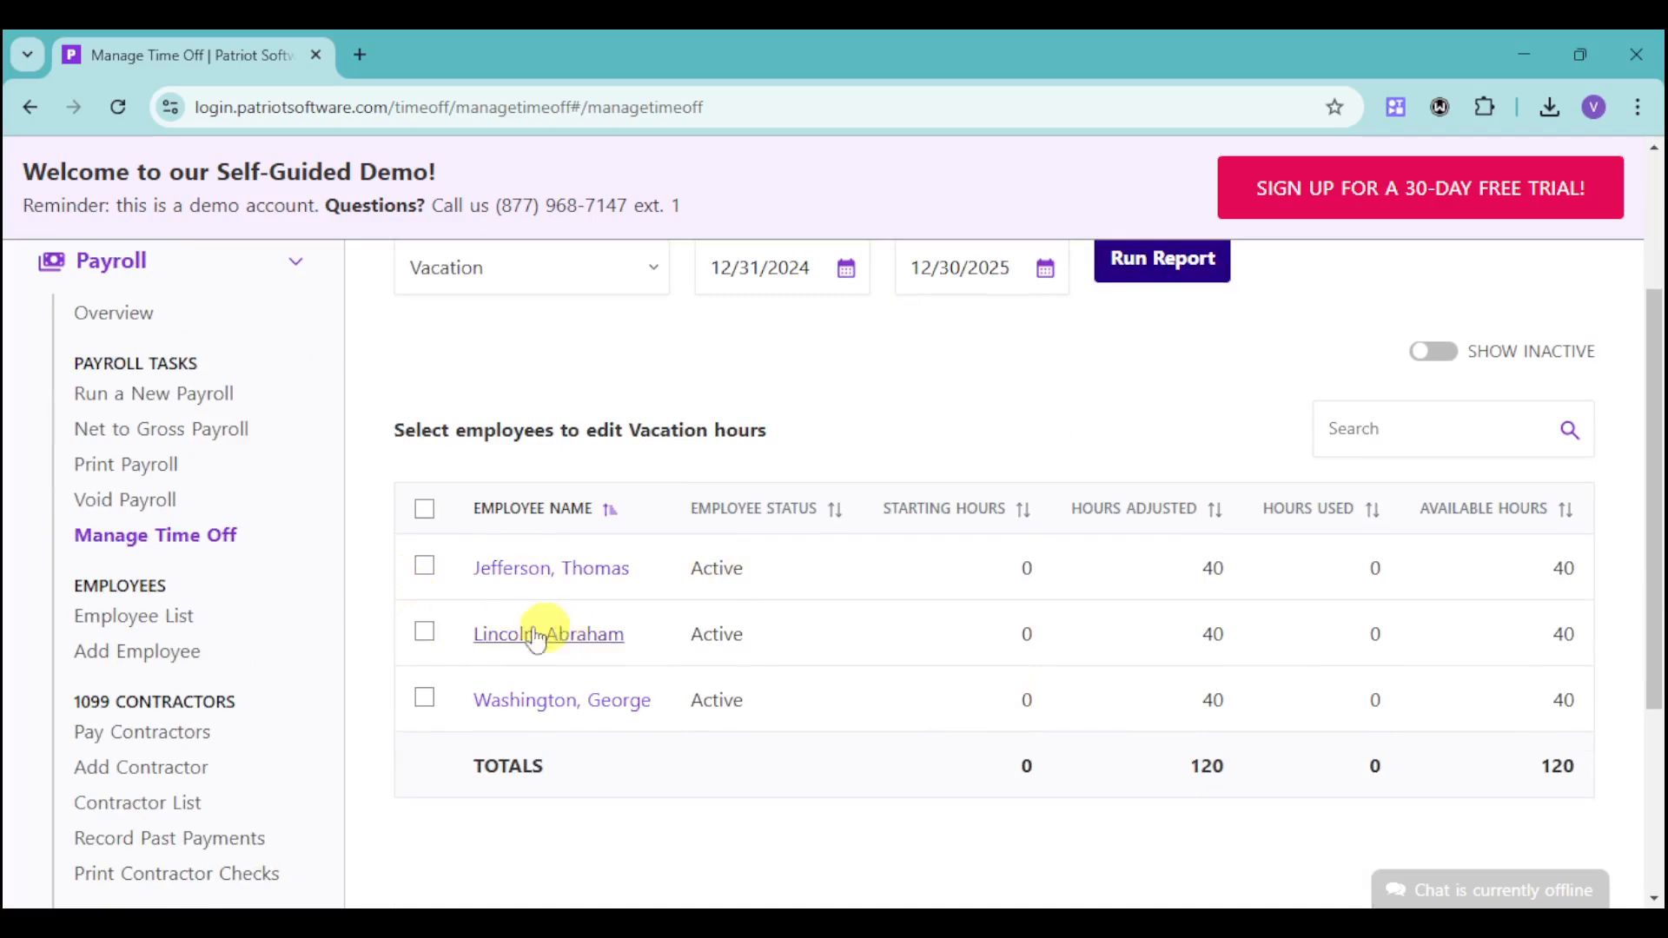
pyautogui.click(424, 632)
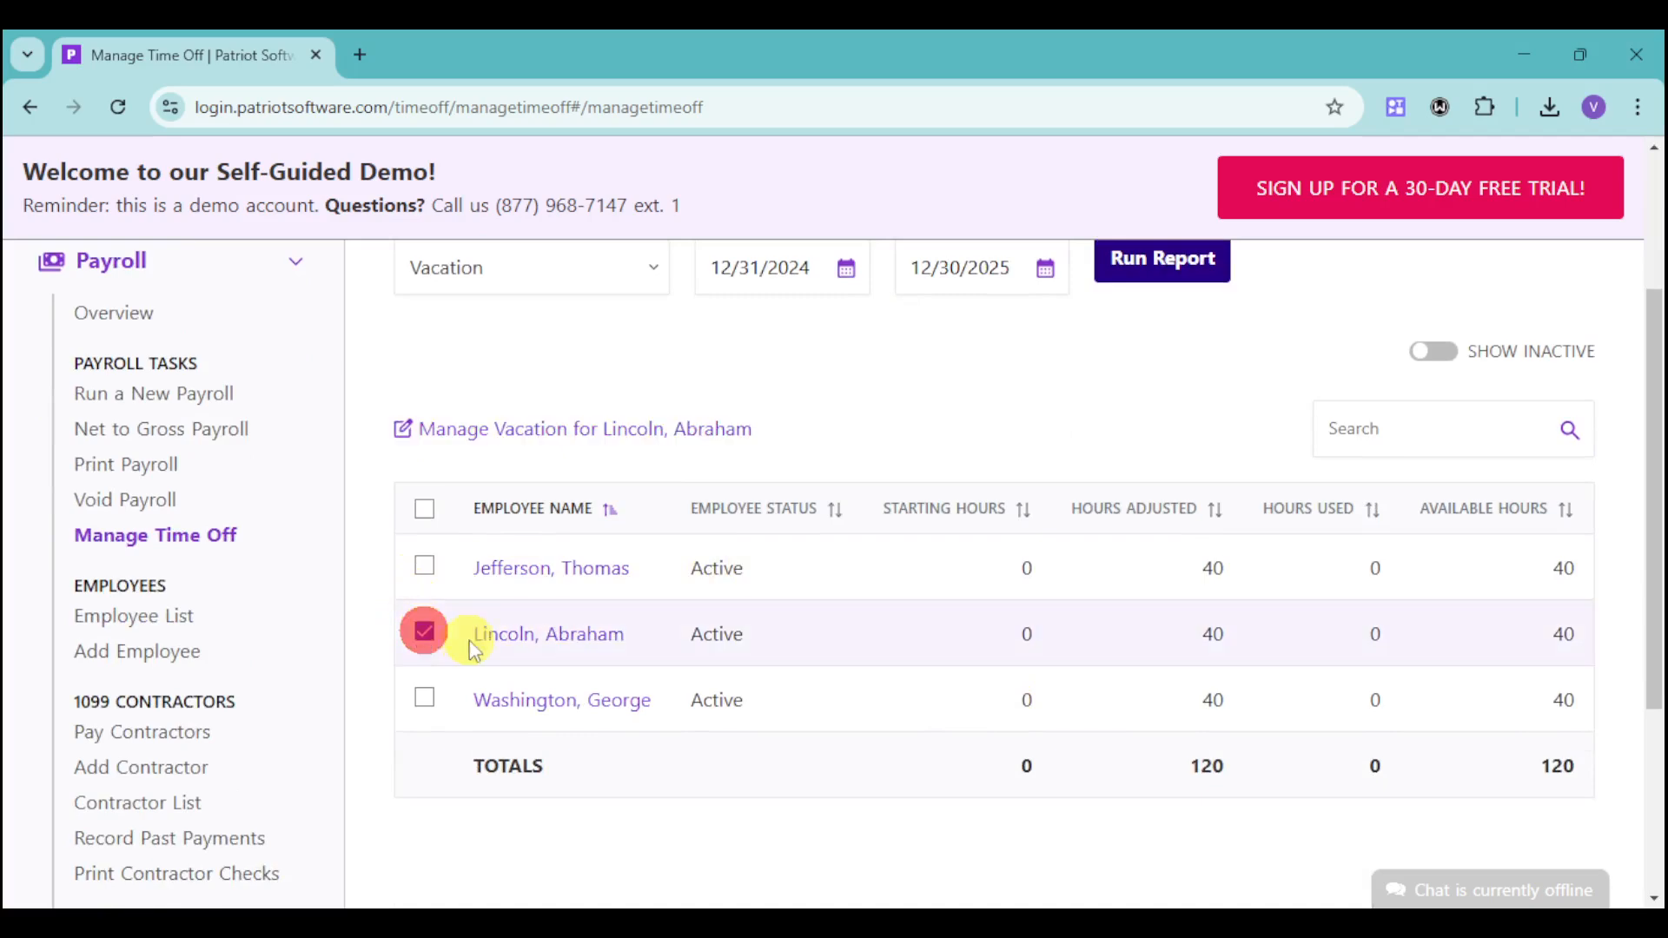
pyautogui.scroll(-3, 721, 664)
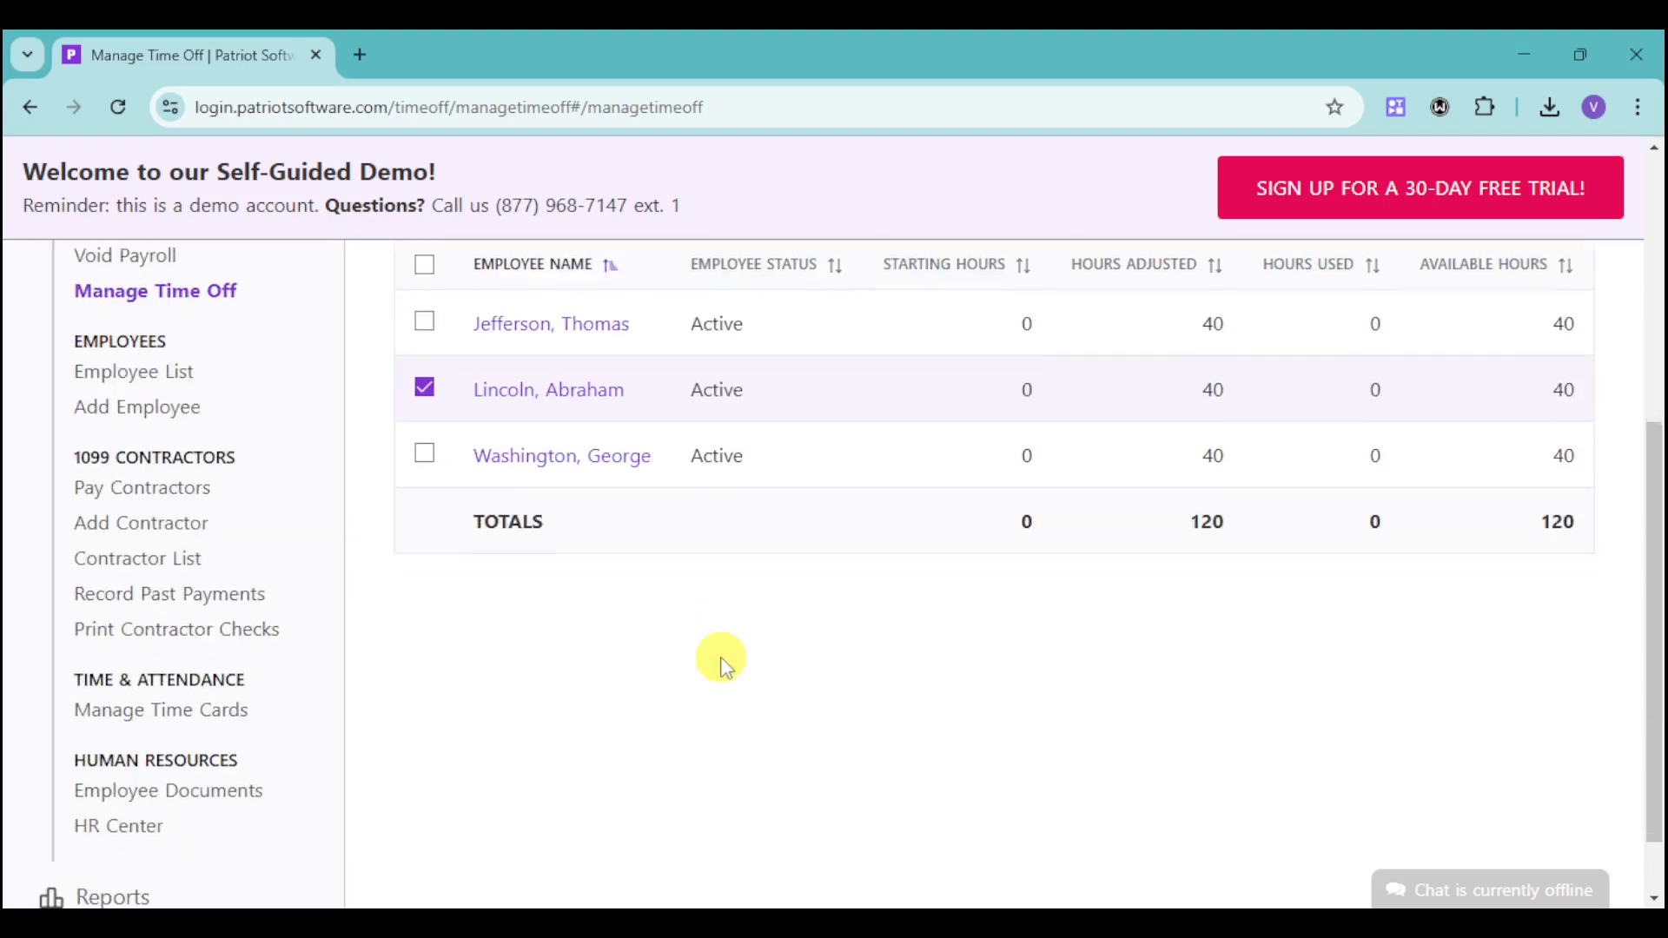
# - Try to deduct 72 vacation hours from the selected employee's balance, effective 2/27/2025, and save the adjustment without a comment
pyautogui.scroll(3, 721, 665)
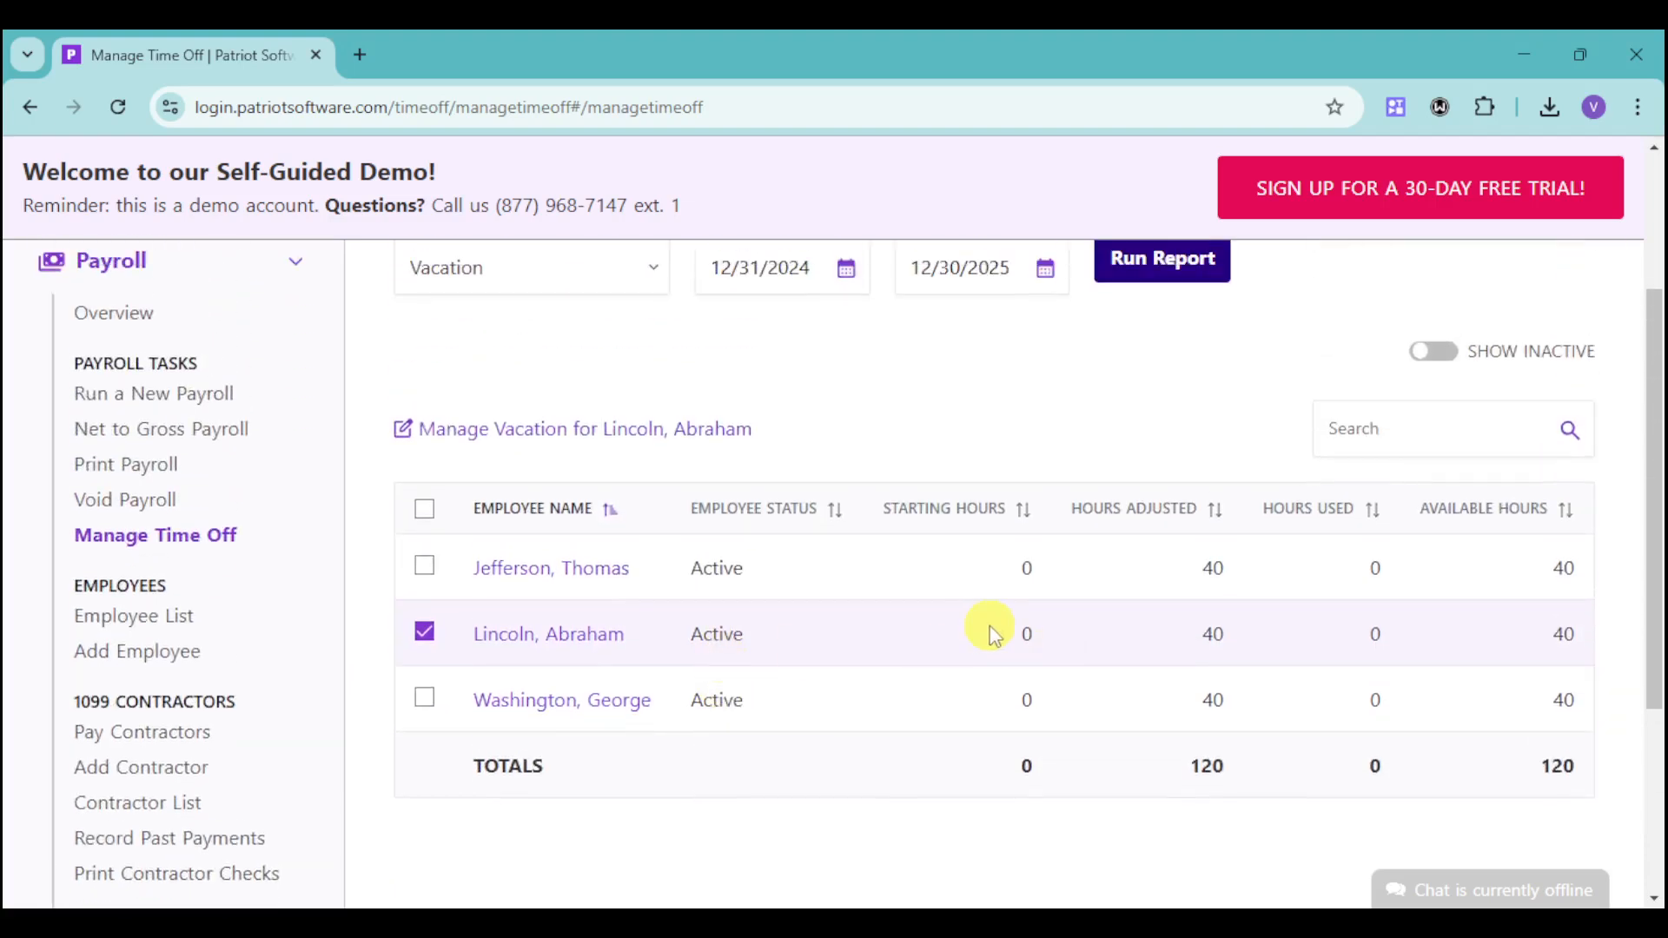
pyautogui.click(424, 430)
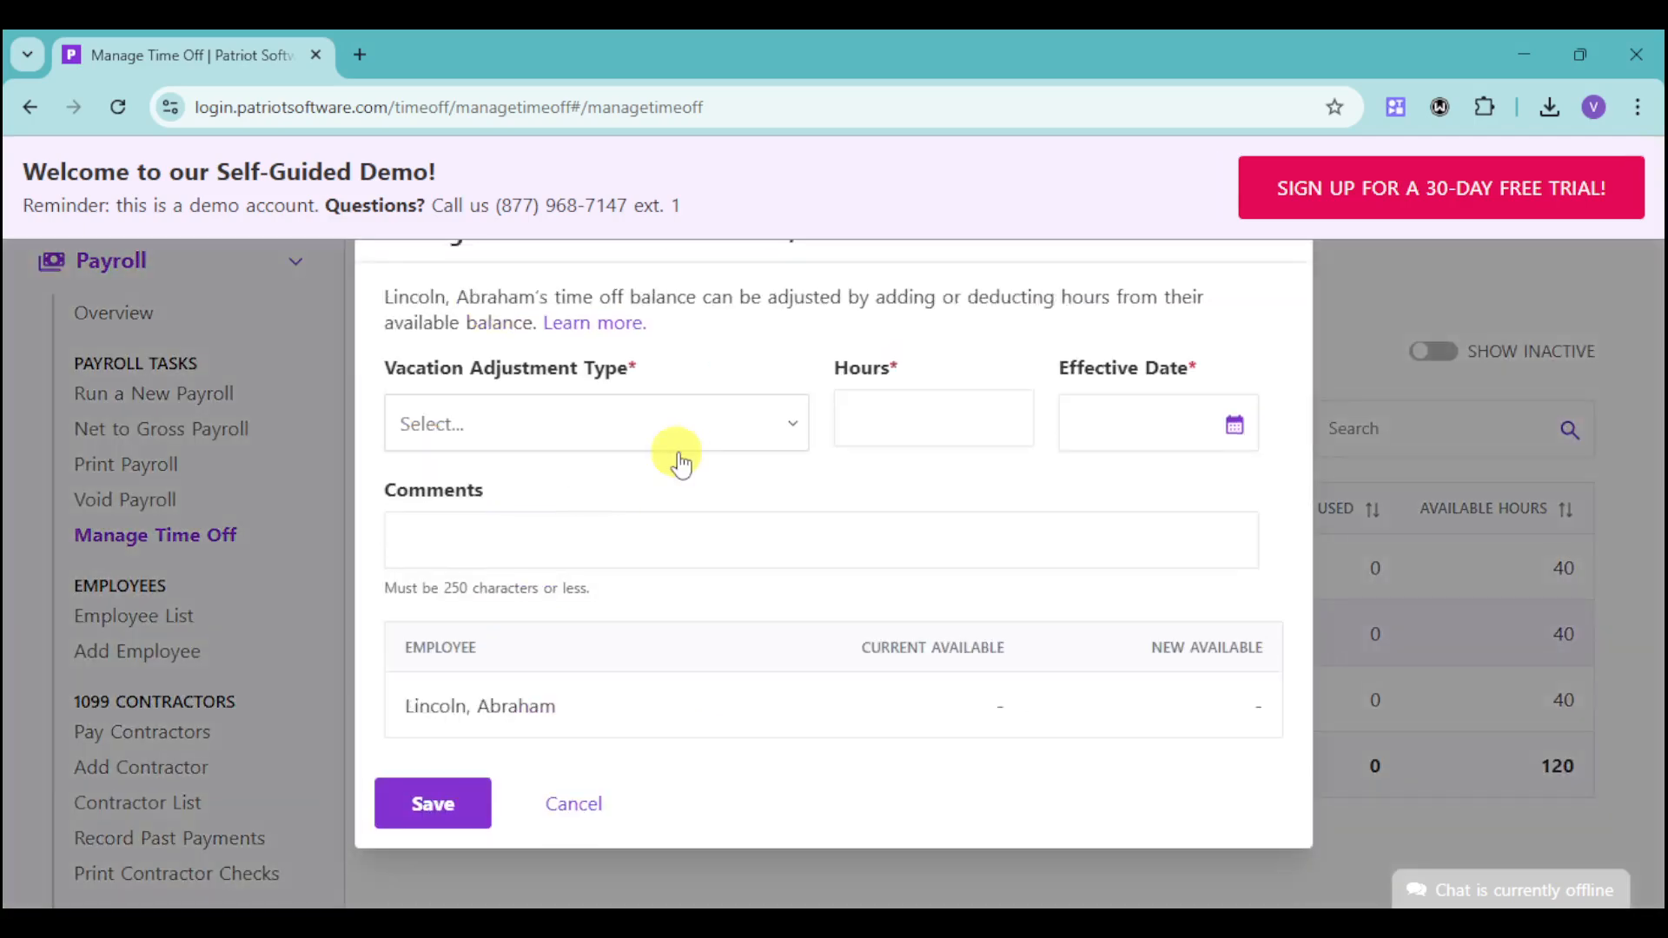
pyautogui.click(711, 427)
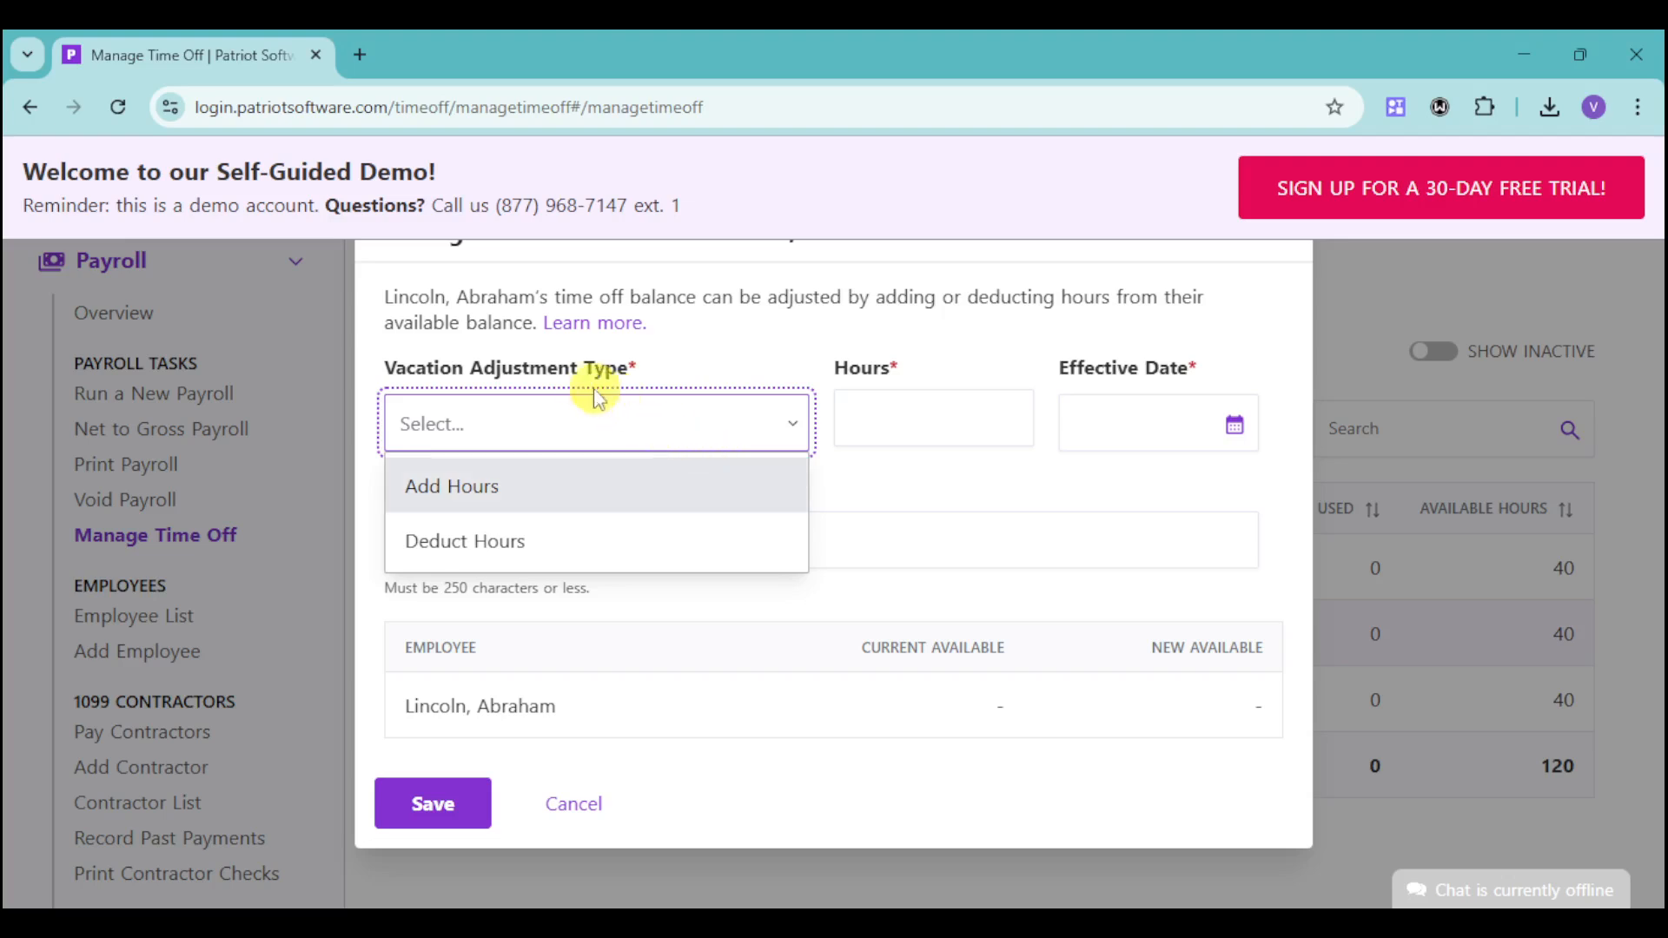
pyautogui.click(611, 536)
pyautogui.click(932, 422)
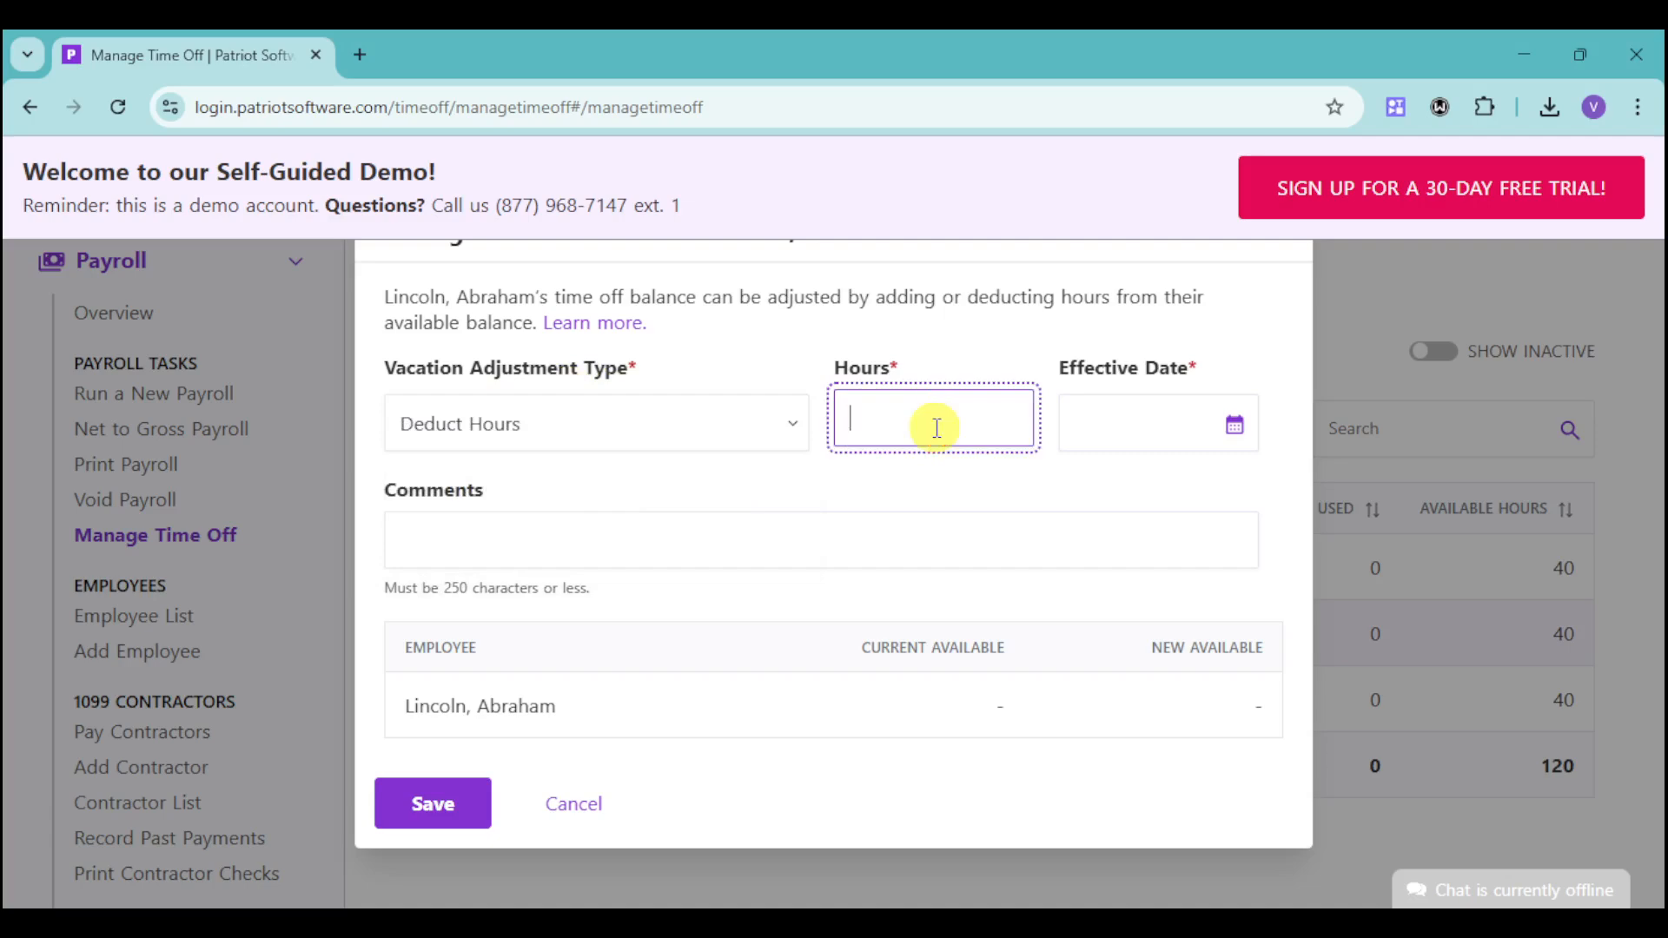
pyautogui.click(1230, 422)
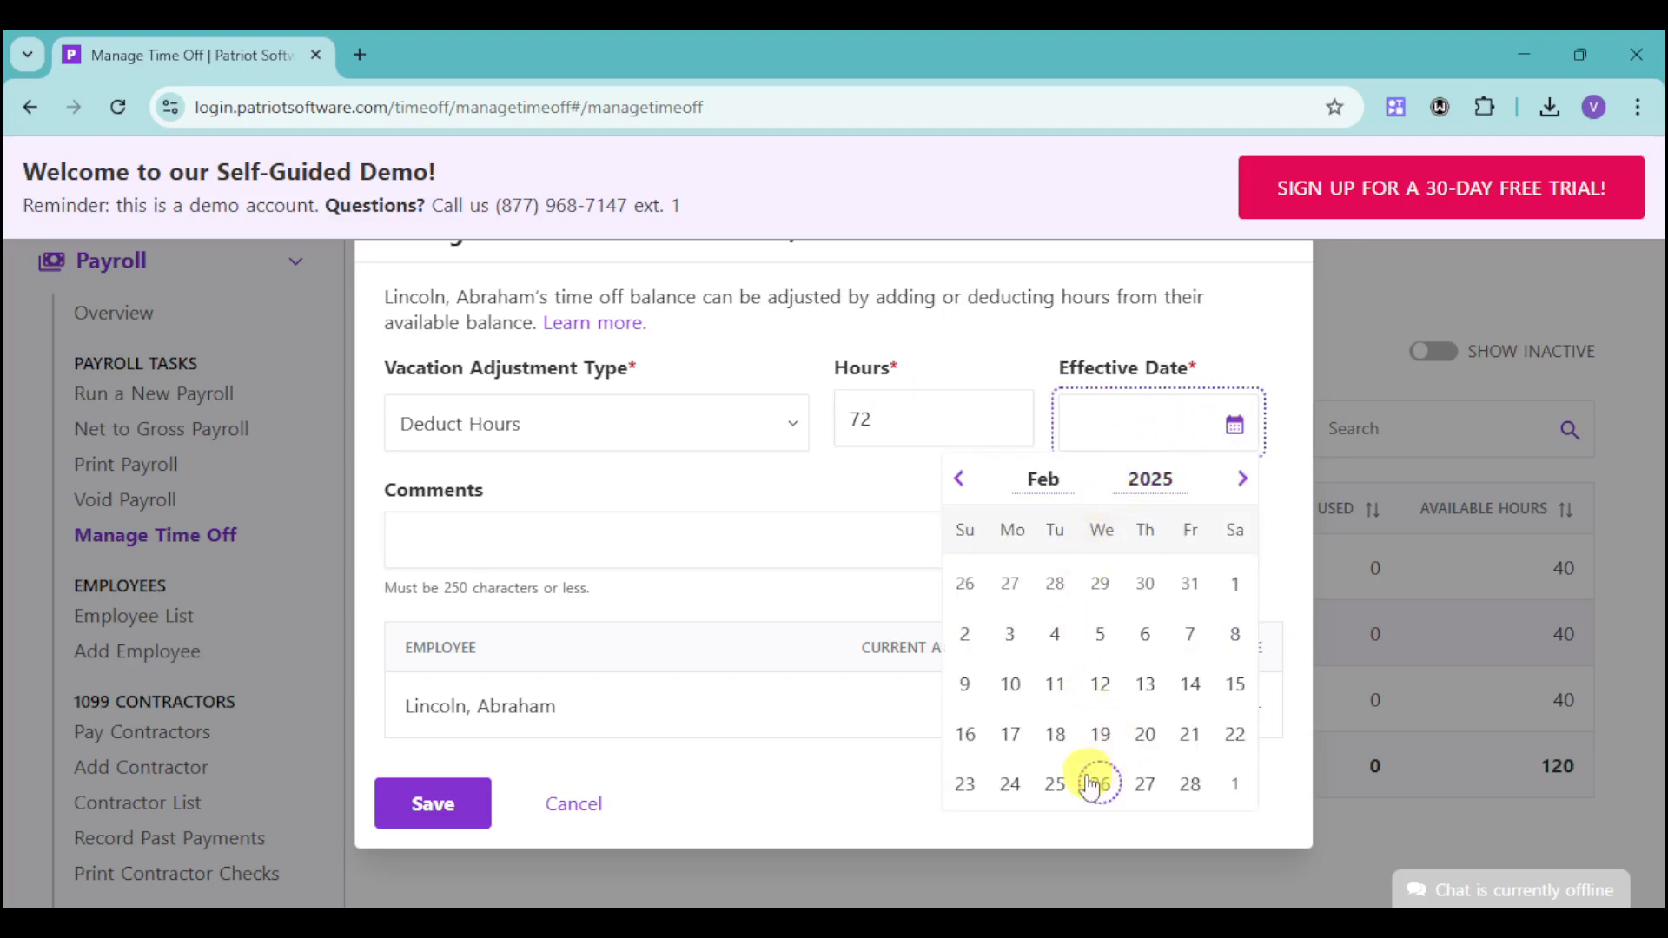
pyautogui.click(1135, 787)
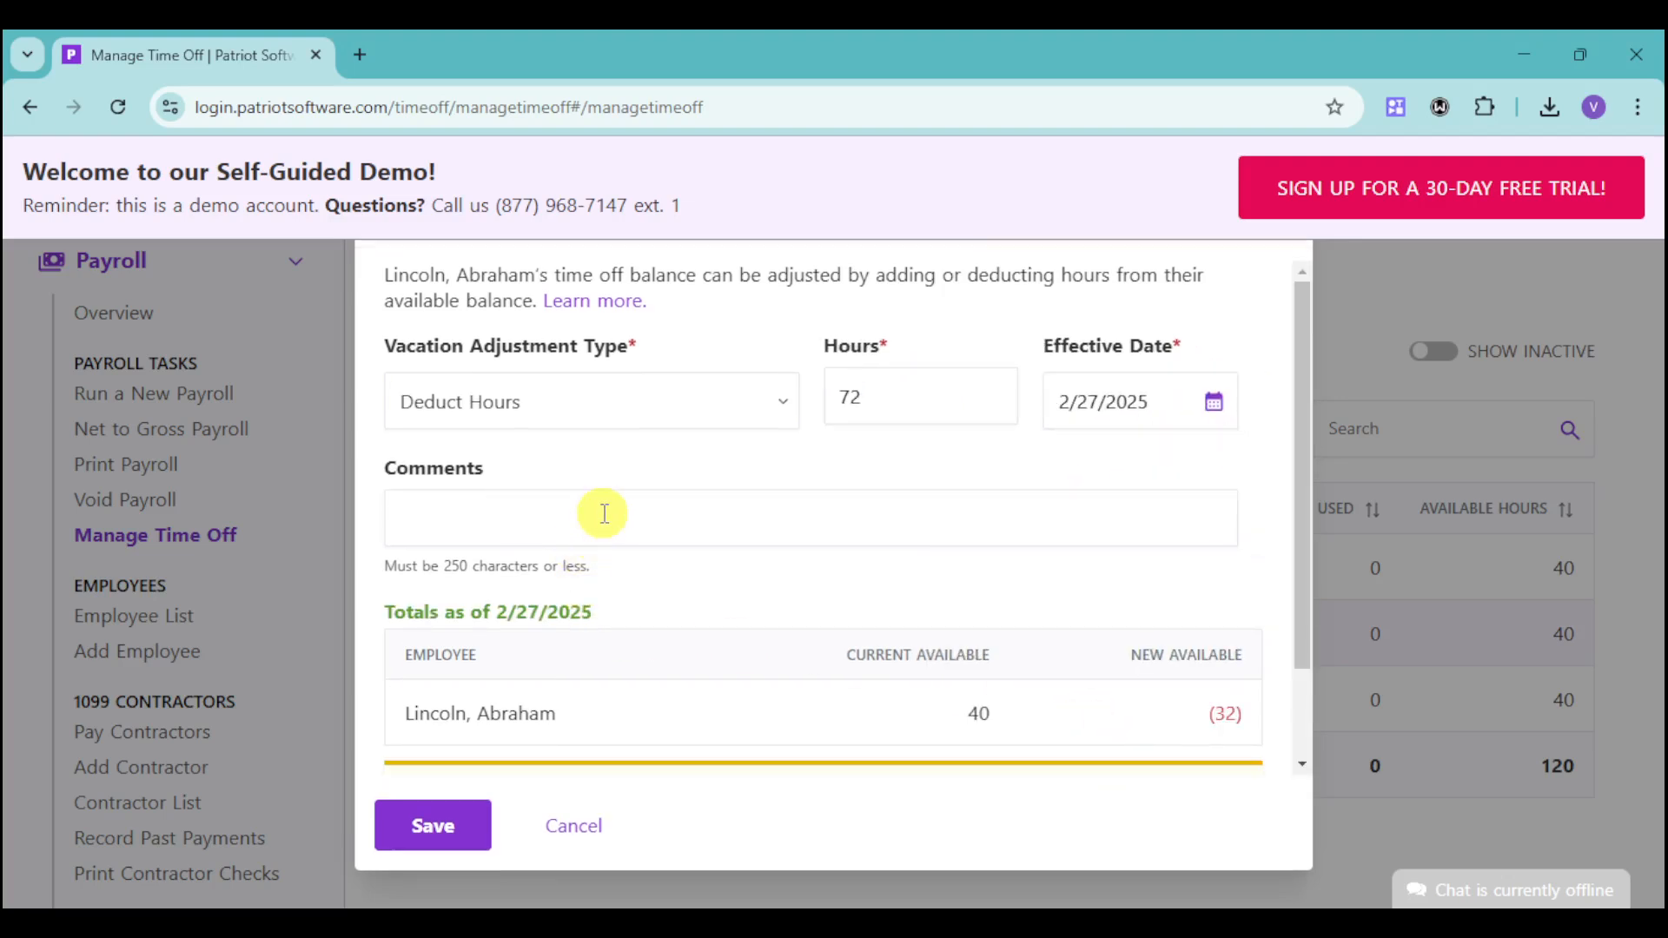
pyautogui.click(434, 825)
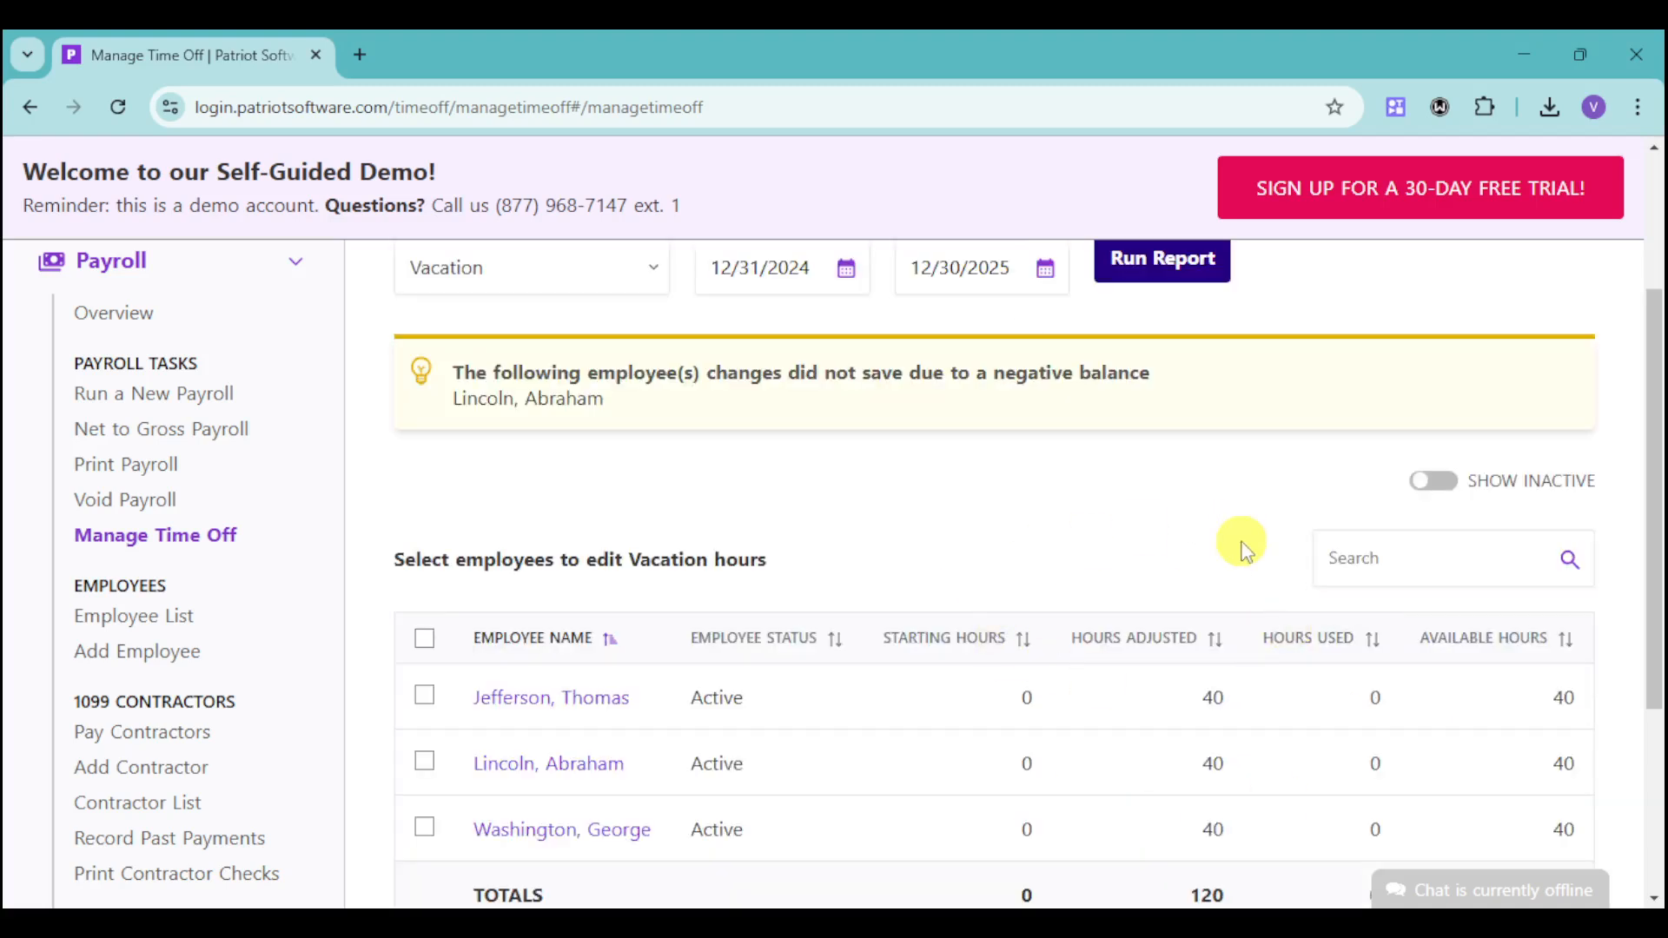
# - Open Manage Time Cards and review the current pay period's employee time cards and the Send To Payroll section
pyautogui.scroll(-4, 782, 608)
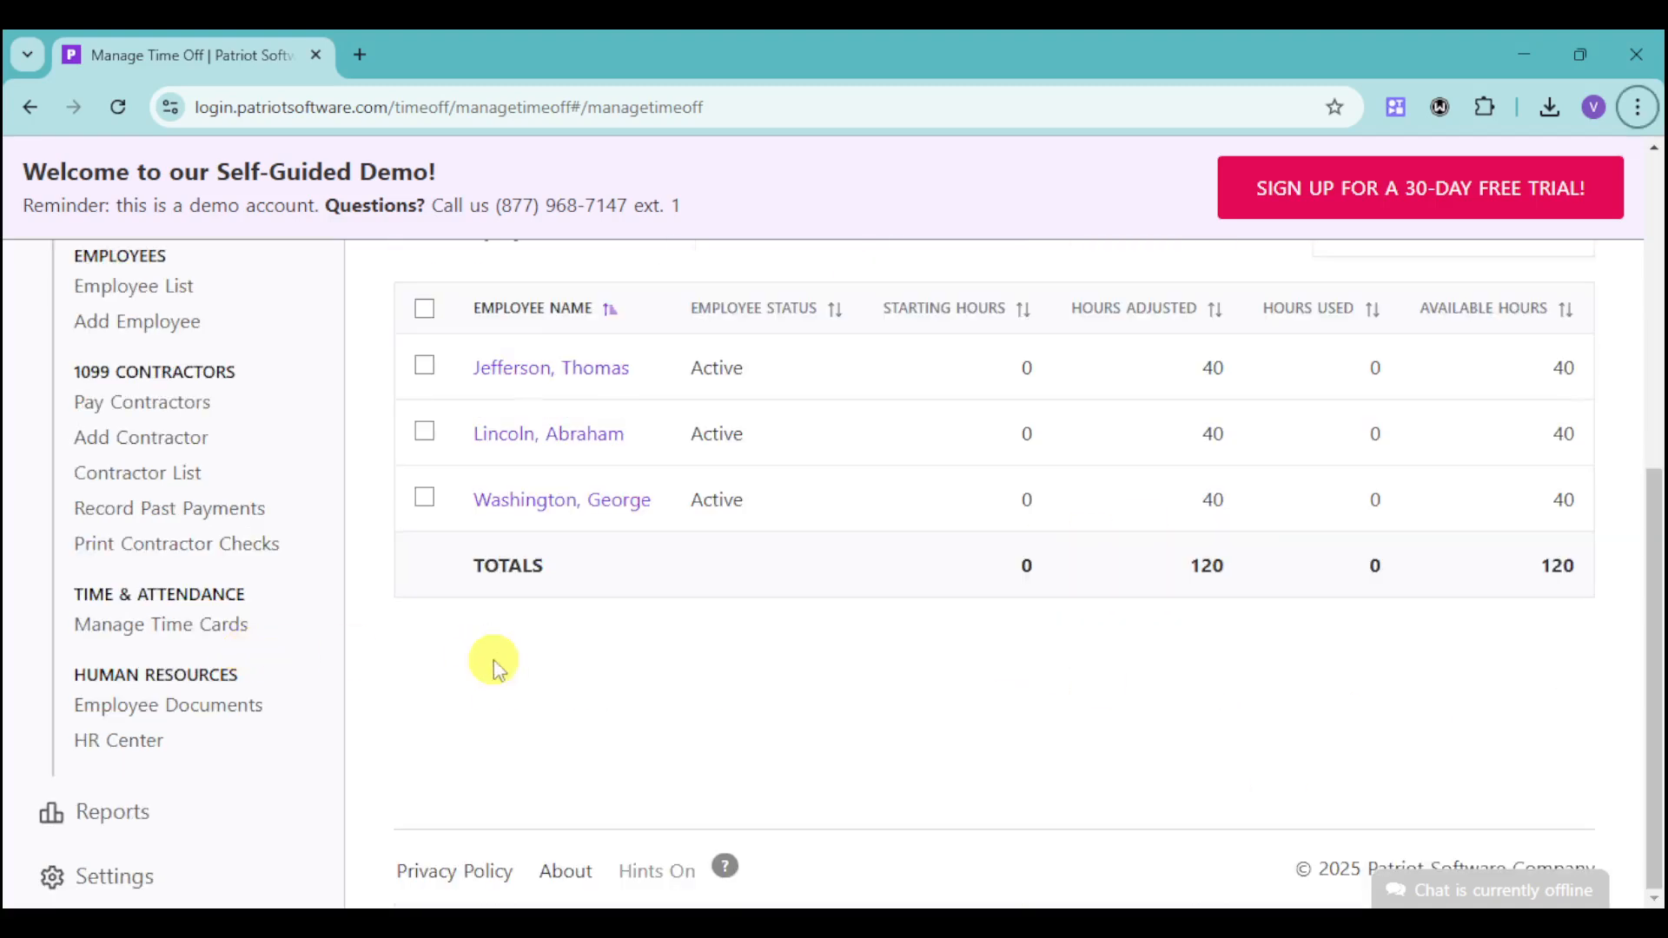
pyautogui.scroll(3, 486, 669)
pyautogui.scroll(-1, 497, 670)
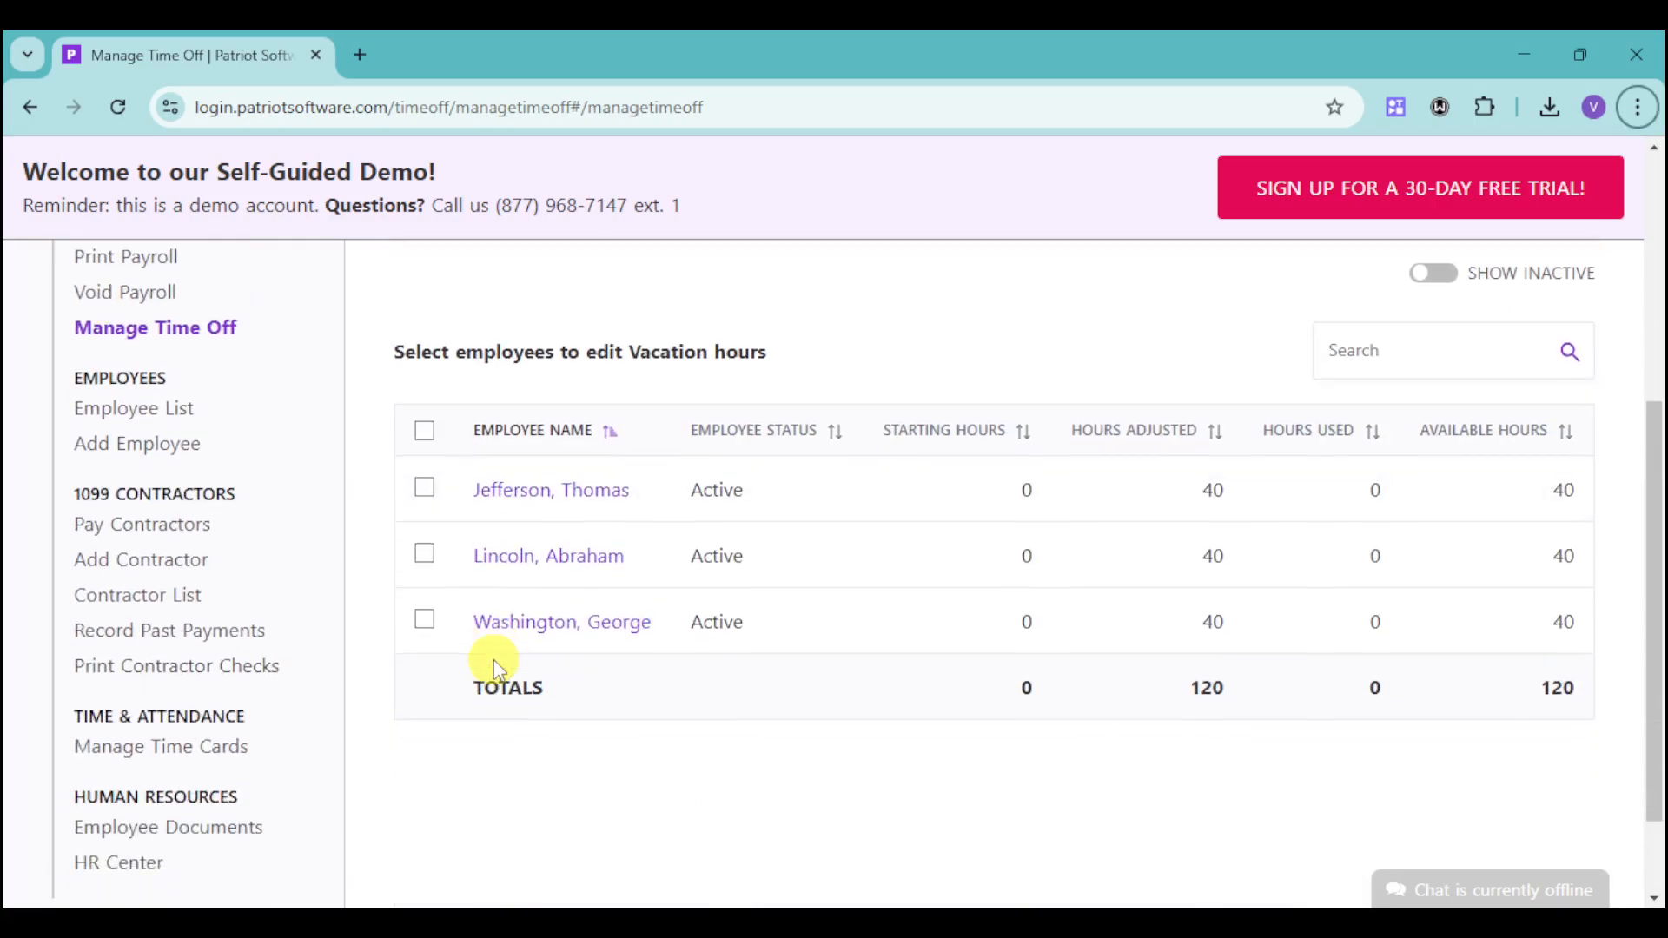
pyautogui.click(190, 747)
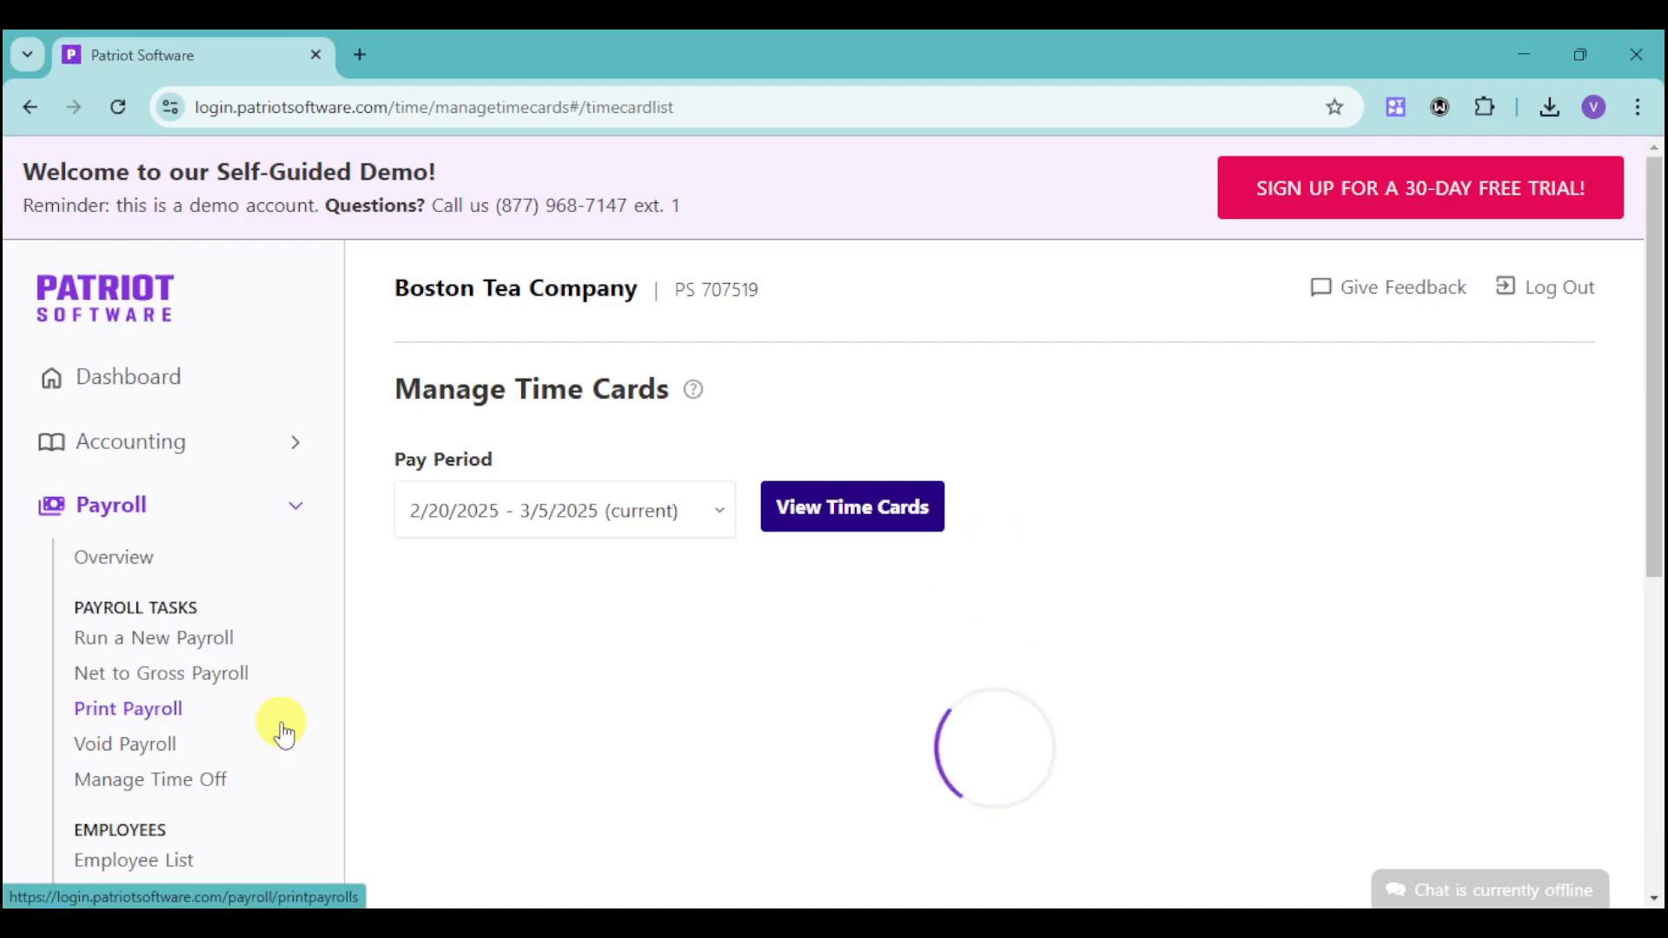
pyautogui.scroll(-1, 1208, 670)
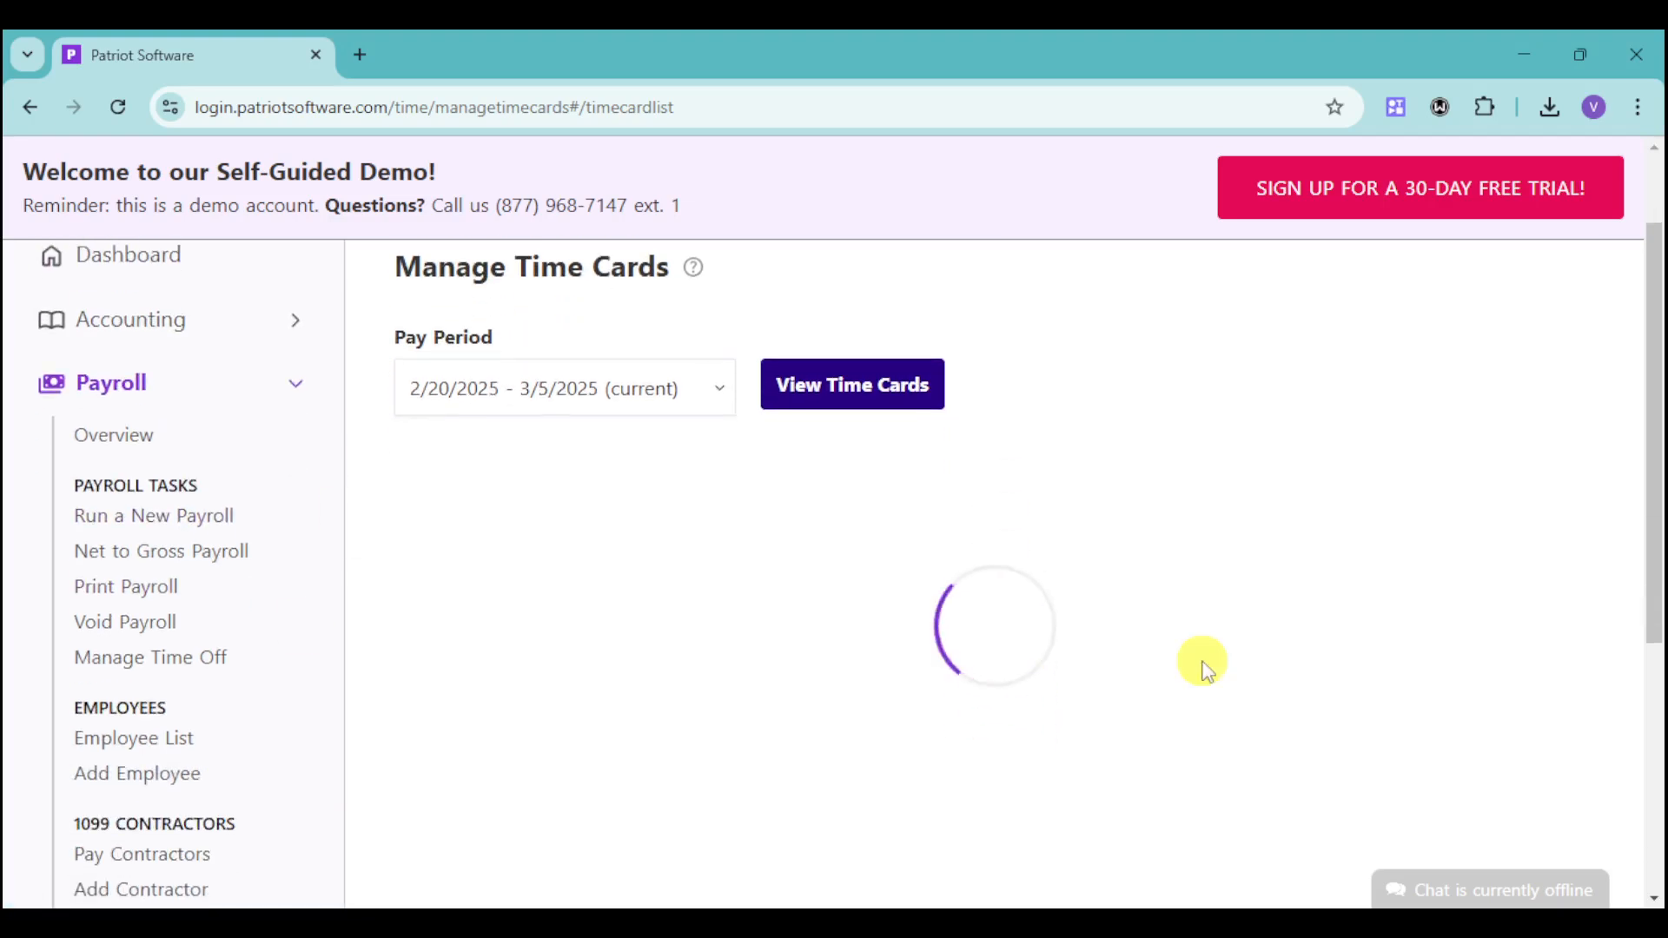
pyautogui.scroll(-5, 1208, 671)
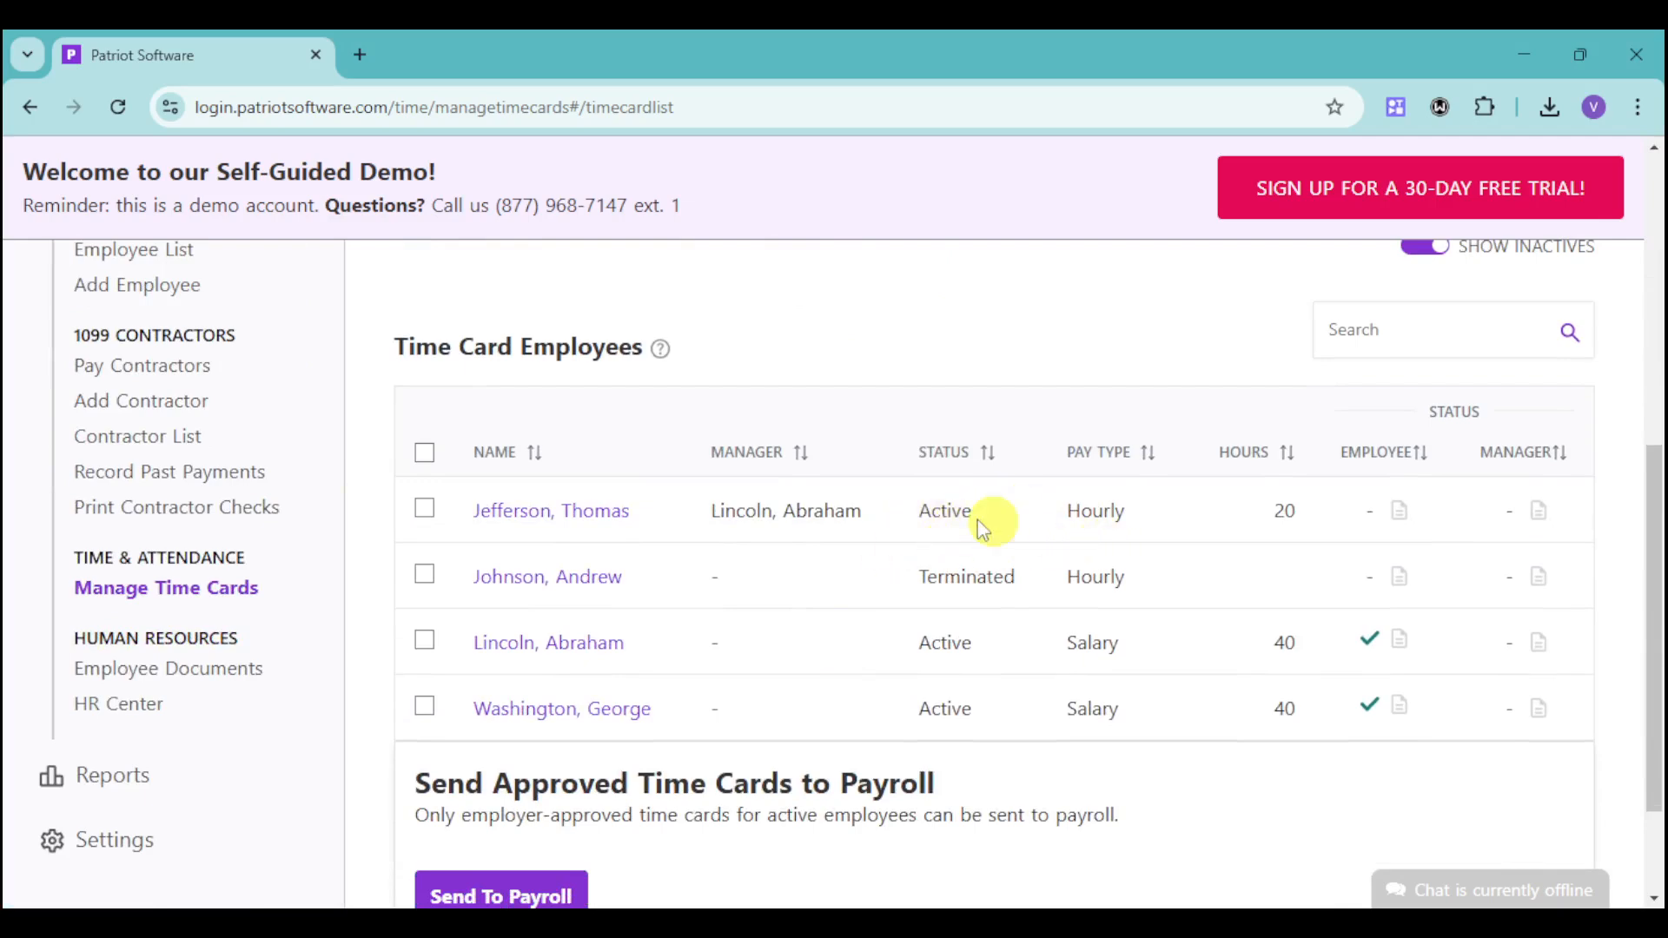
pyautogui.scroll(-2, 894, 660)
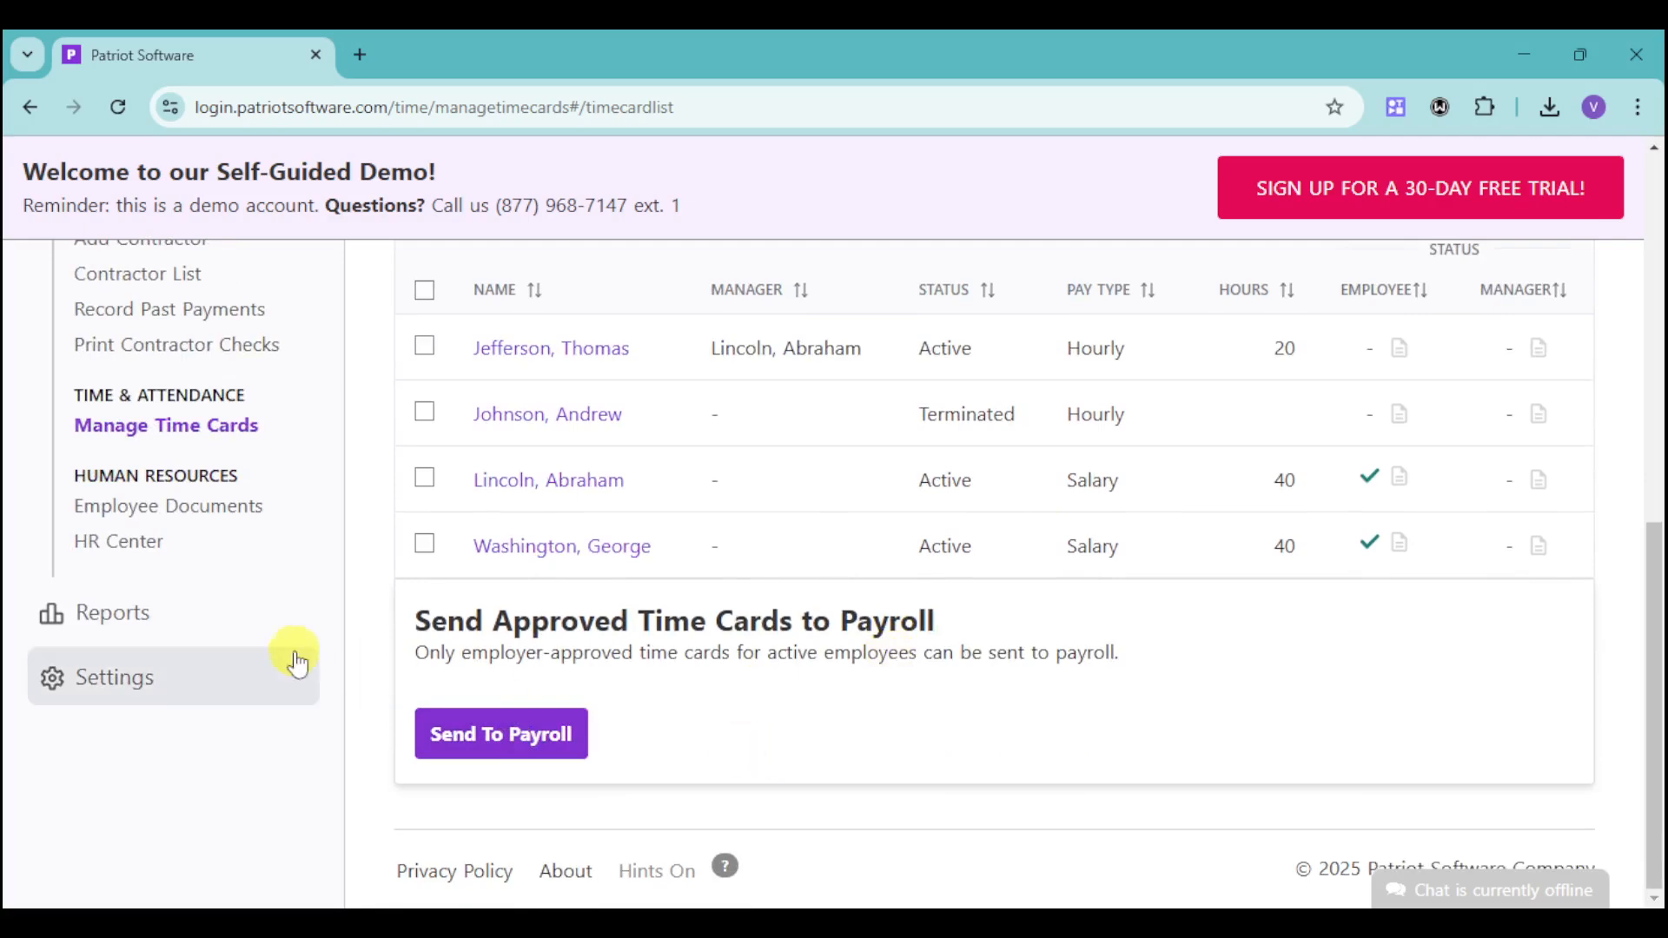
# - Open Reports and look over the available accounting, payroll, and payroll add-on reports
pyautogui.click(165, 608)
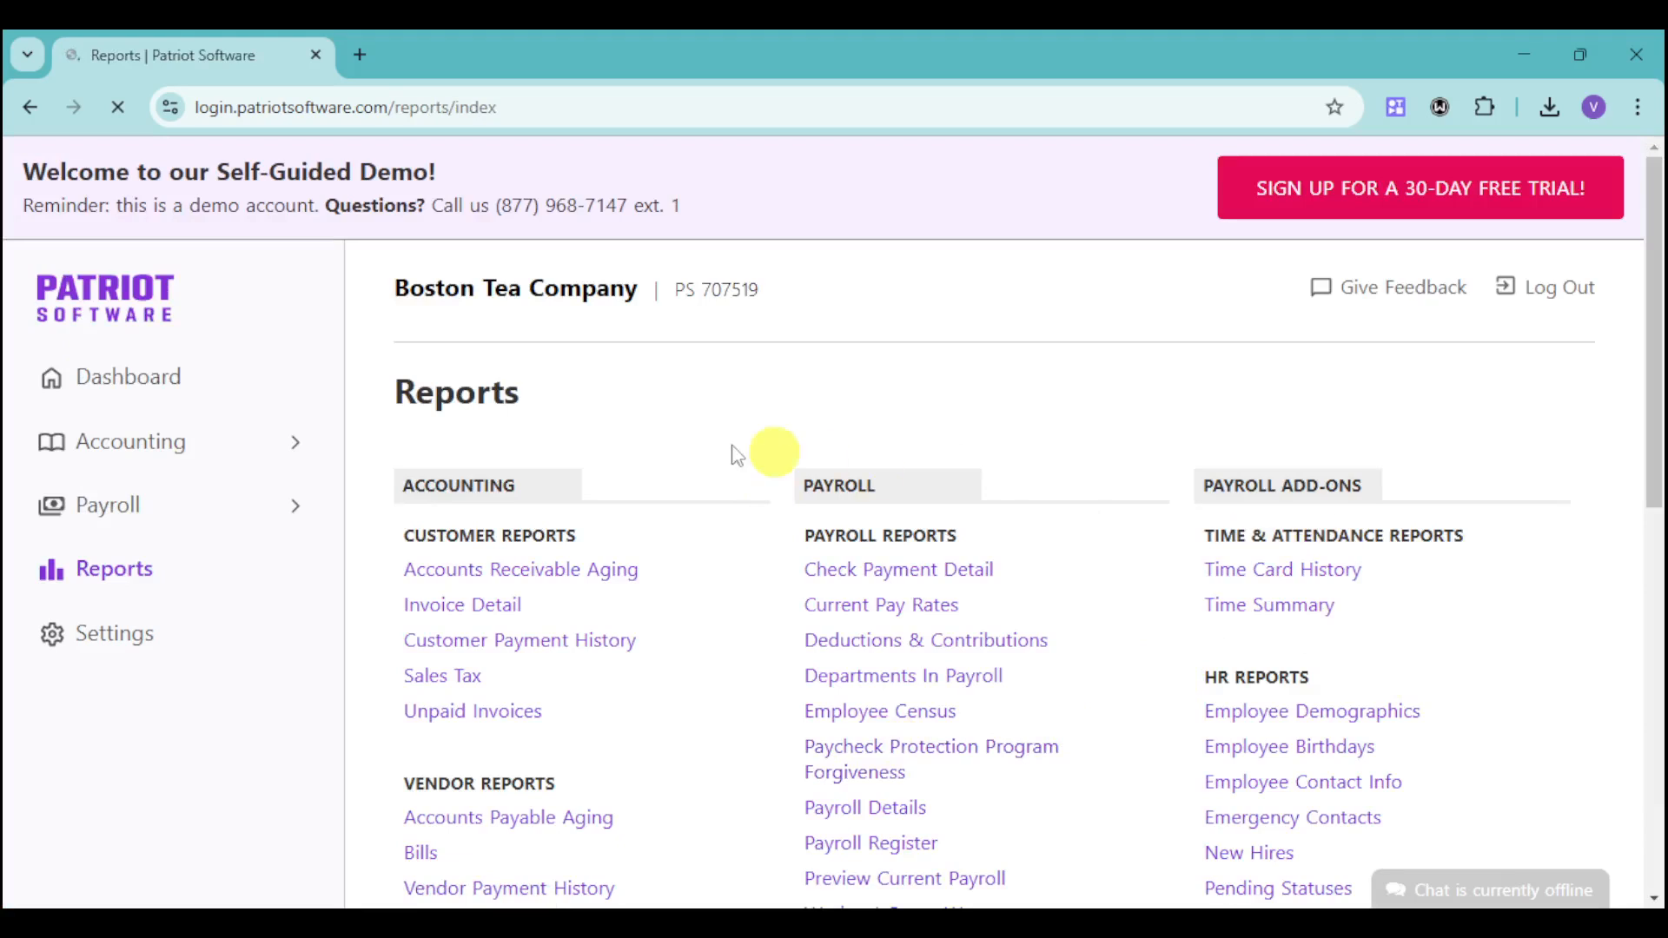
pyautogui.scroll(-3, 765, 519)
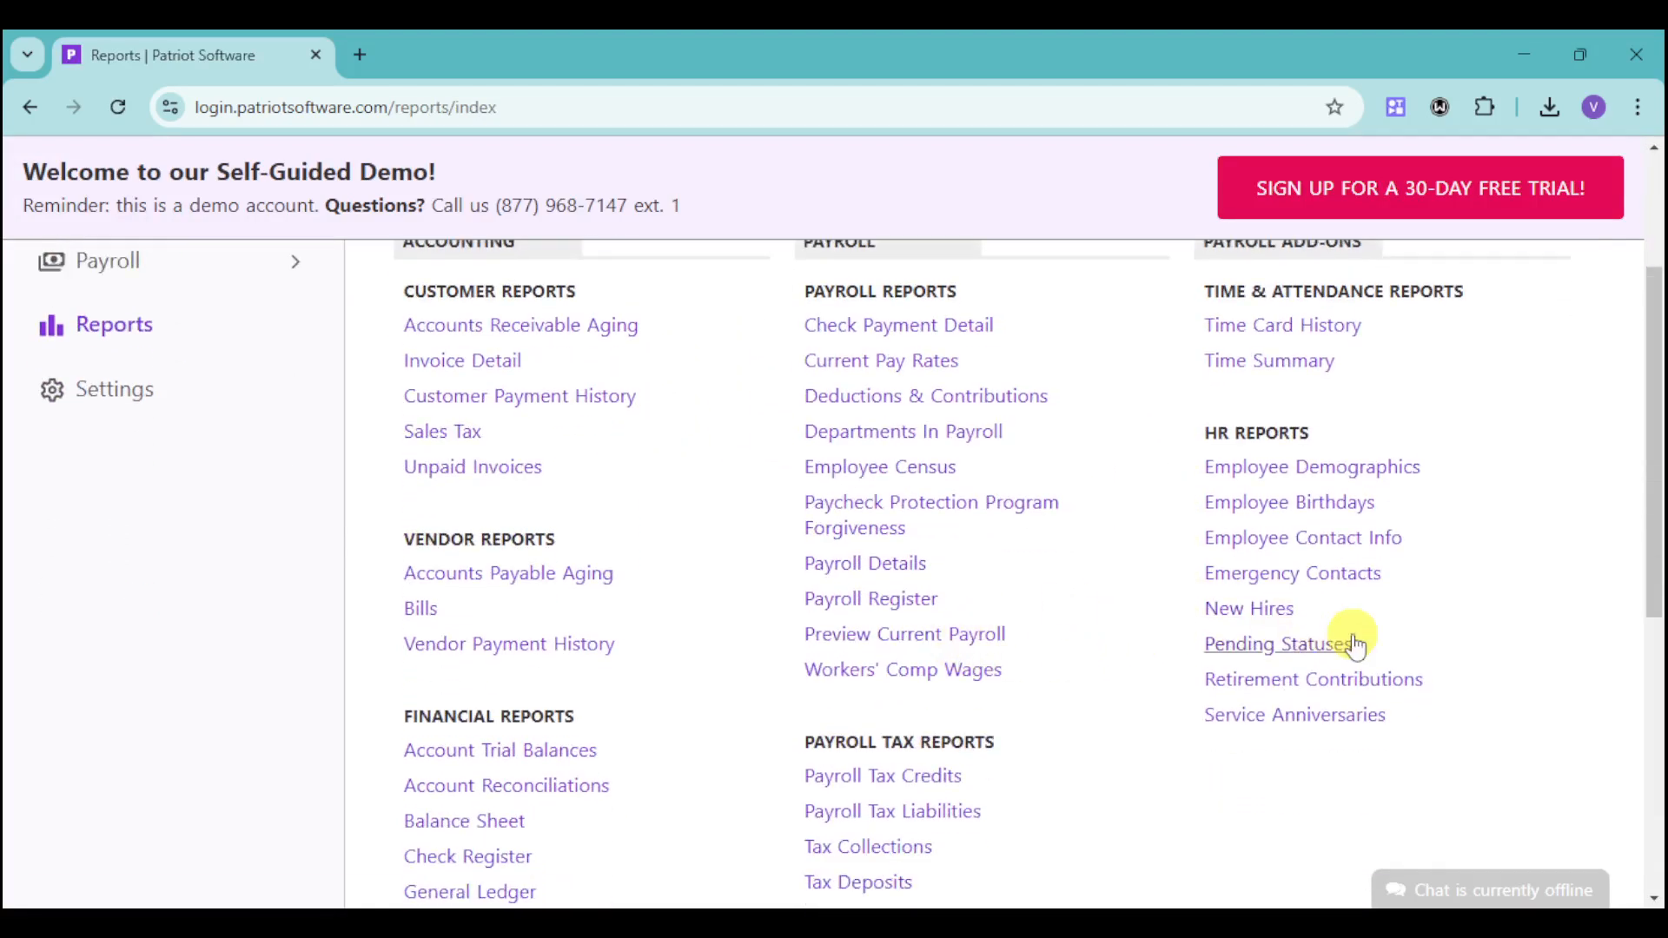
pyautogui.scroll(-1, 1349, 674)
pyautogui.scroll(3, 1370, 643)
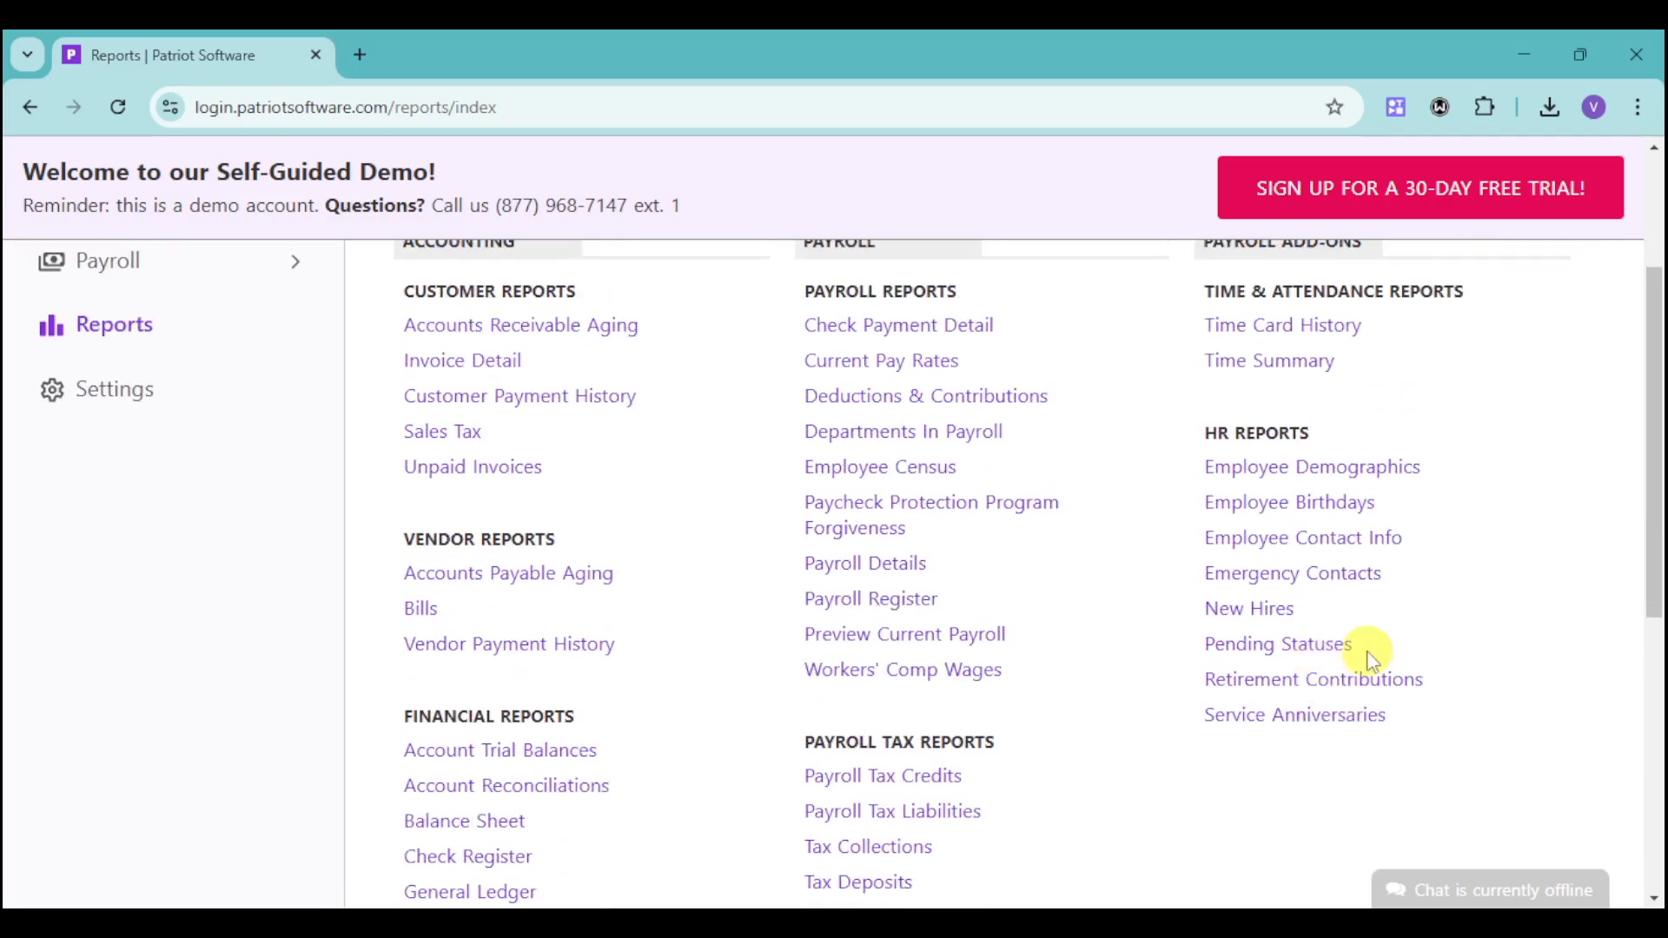